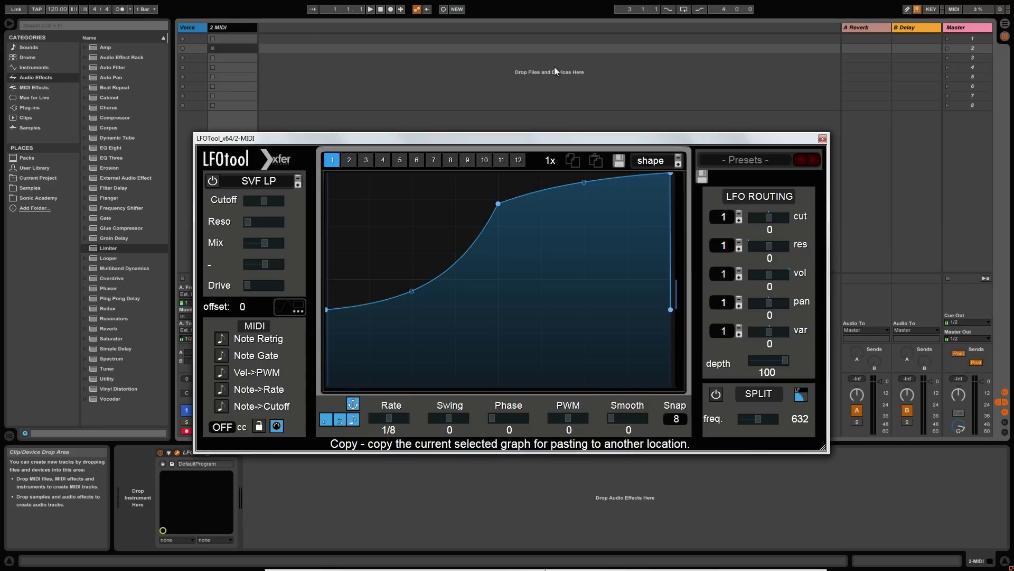
Step: Move the LFOTool plugin window higher over the session view and enlarge it
left_click_drag(525, 138, 522, 96)
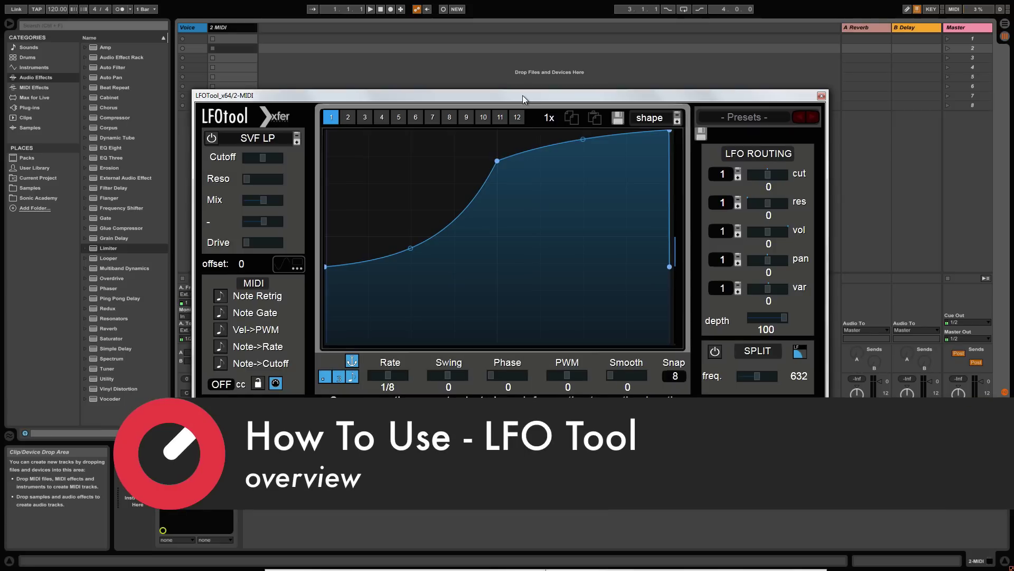
left_click_drag(523, 95, 500, 90)
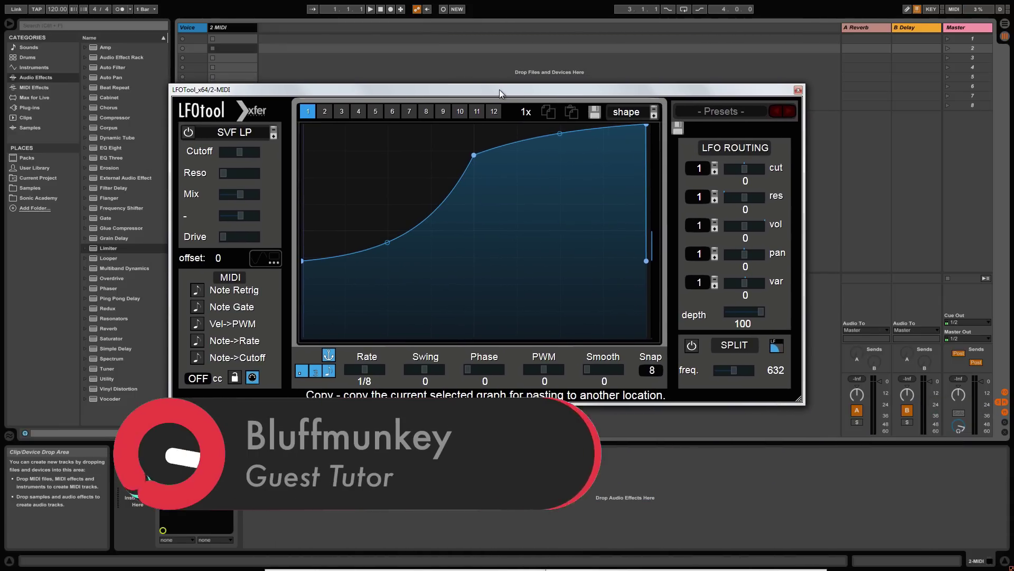
mouse_move(499, 90)
left_mouse_down()
mouse_move(514, 97)
mouse_move(500, 97)
left_mouse_up()
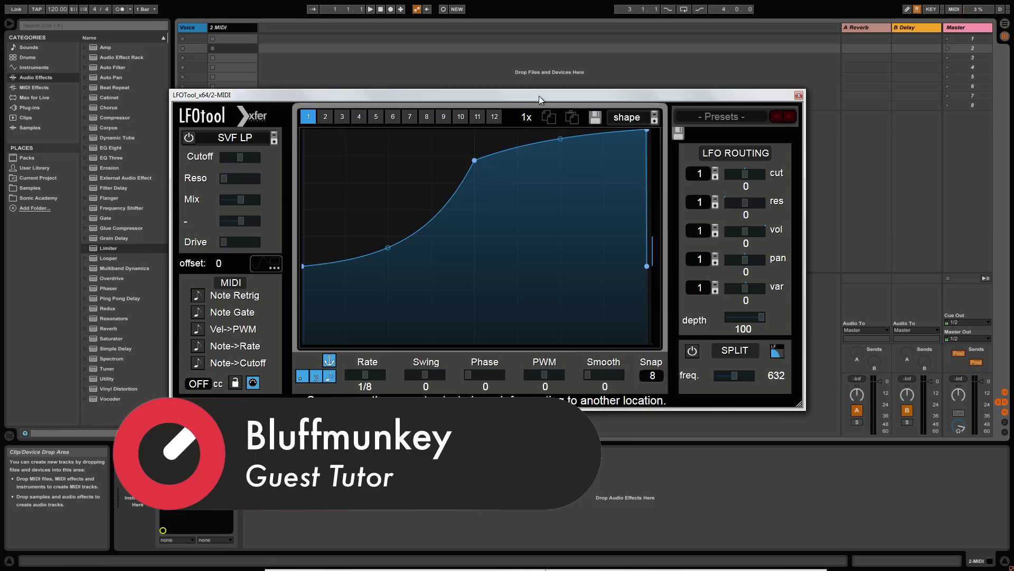
mouse_move(493, 95)
left_mouse_down()
mouse_move(529, 99)
mouse_move(487, 99)
mouse_move(496, 99)
left_mouse_up()
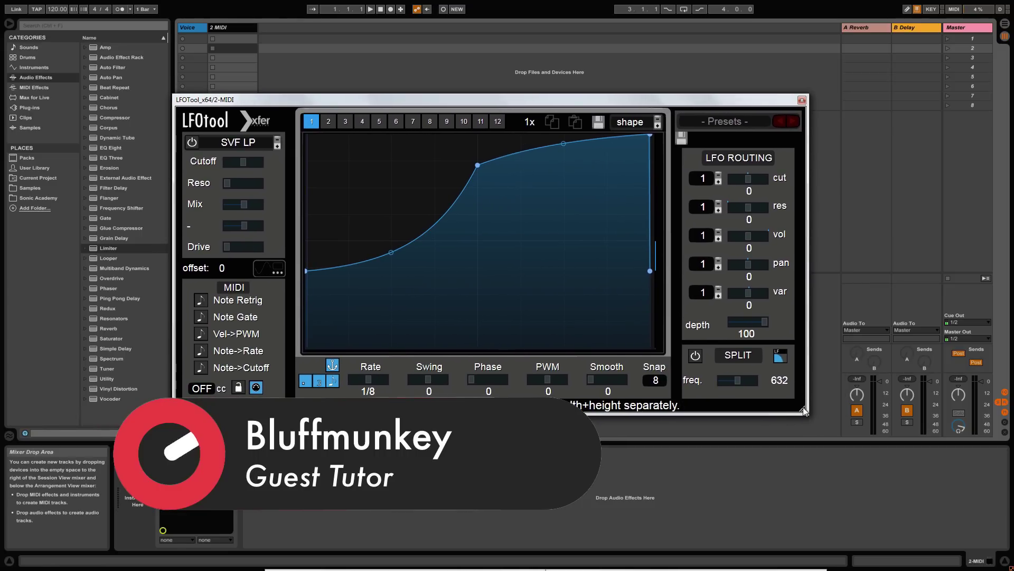
left_click_drag(805, 412, 866, 442)
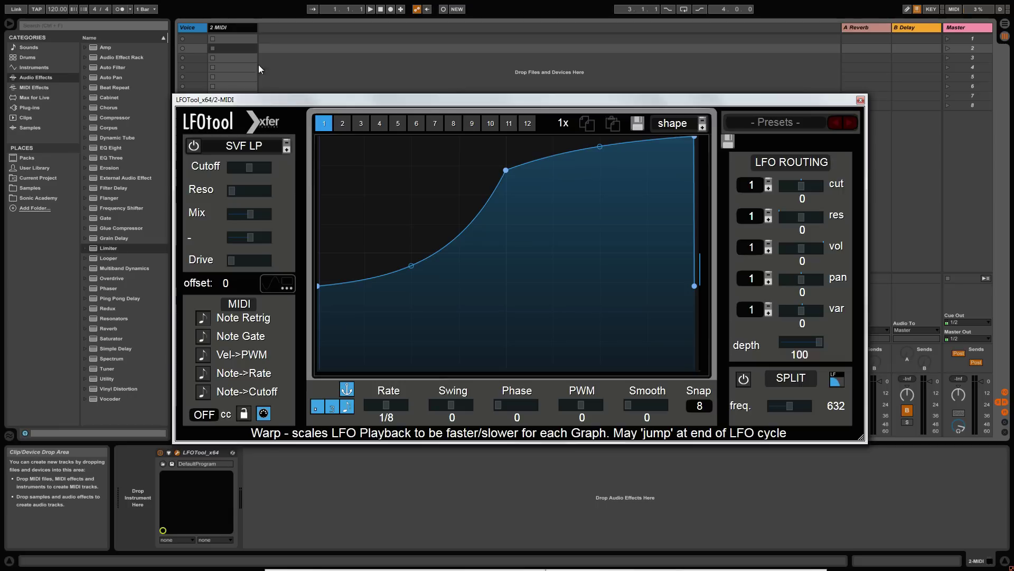
mouse_move(238, 99)
left_mouse_down()
mouse_move(280, 102)
mouse_move(239, 97)
left_mouse_up()
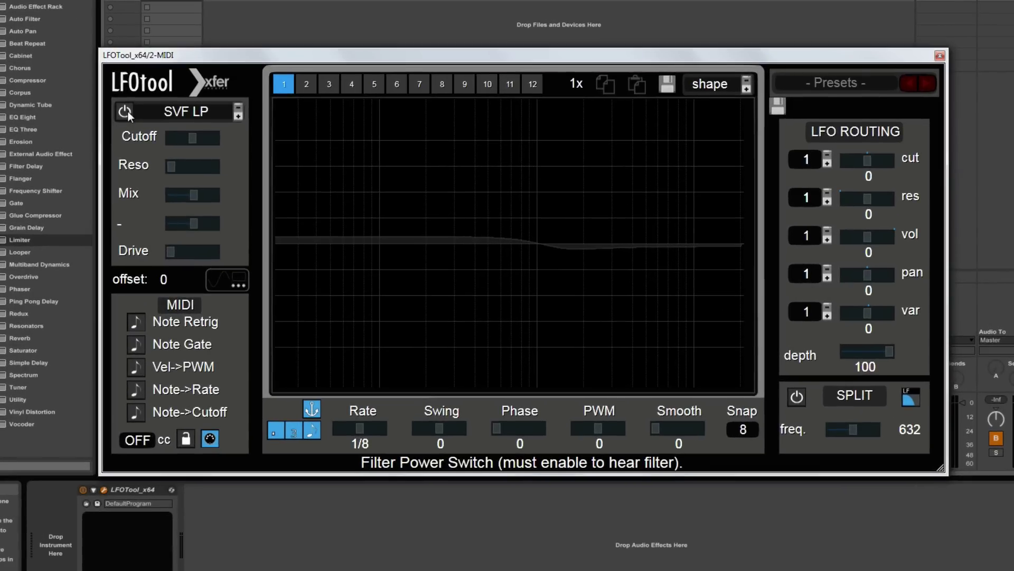
Step: Enable the filter, adjust its resonance and mix, and set its type to the multi filter L/B/H 24
left_click(125, 112)
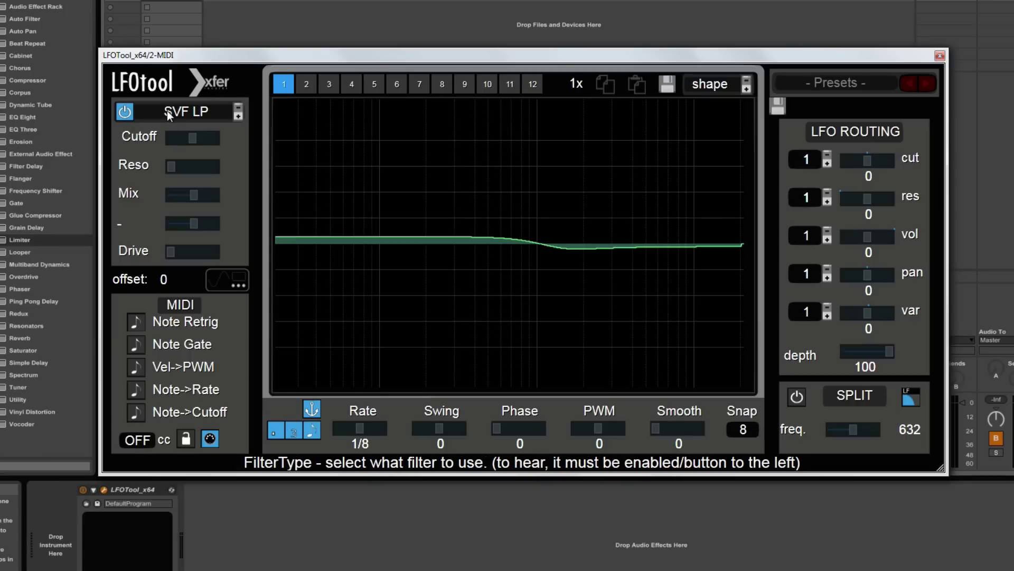
left_click_drag(191, 141, 168, 202)
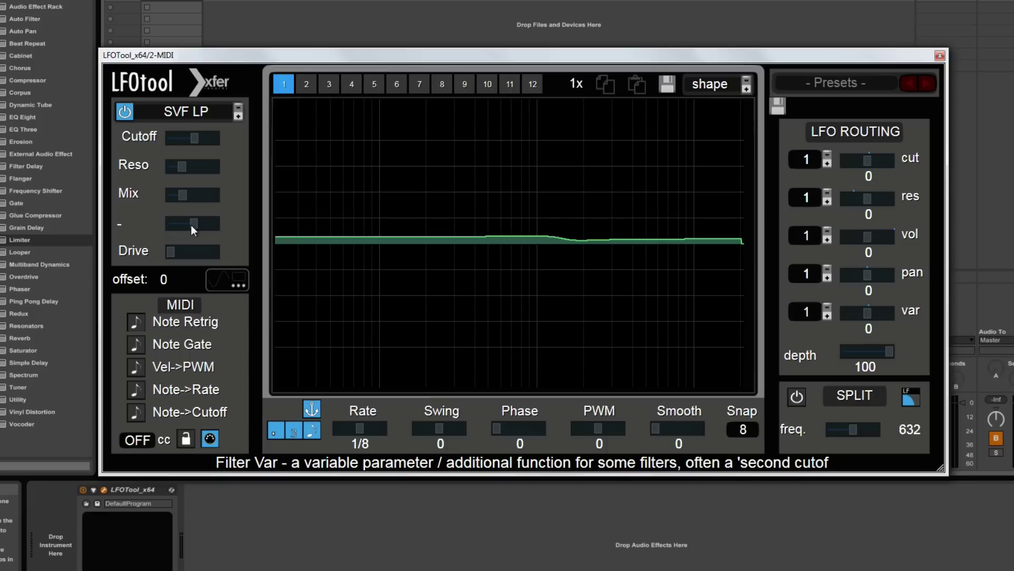
left_click(195, 115)
mouse_move(201, 147)
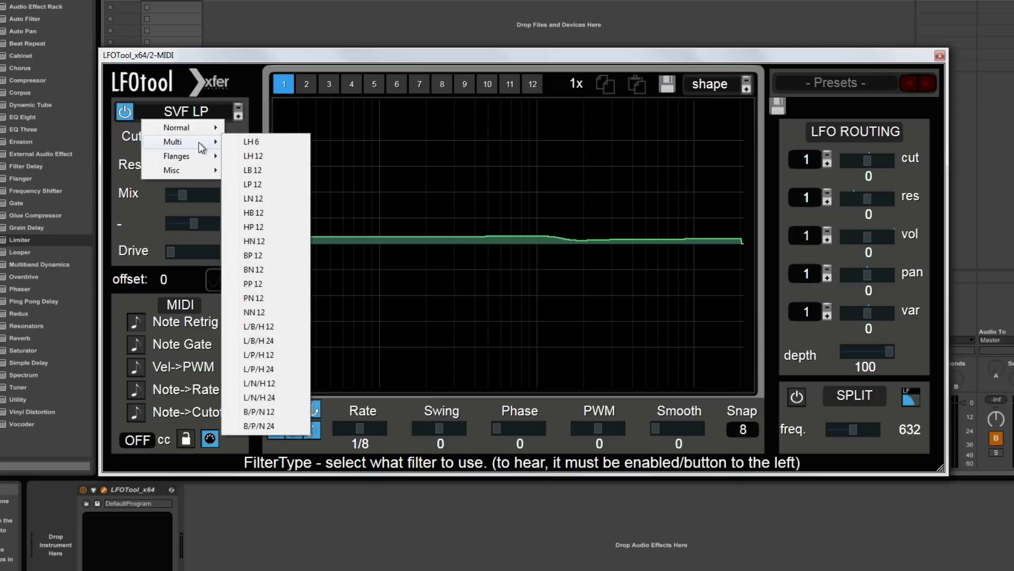
left_click(259, 340)
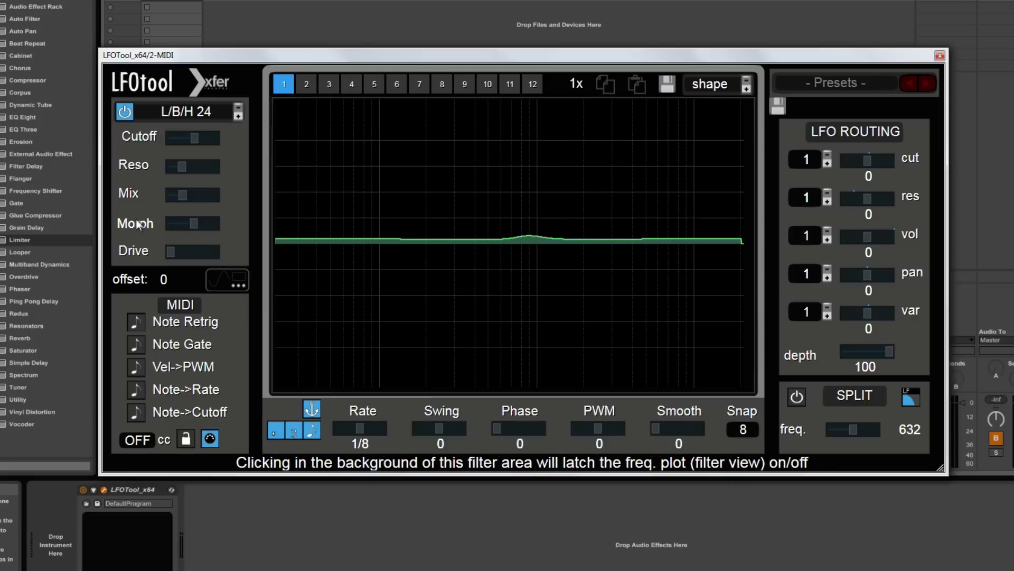
Step: Lower the L/B/H 24 filter's Morph, raise its resonance and mix, and add a little Drive
mouse_move(185, 222)
left_mouse_down()
mouse_move(204, 225)
mouse_move(187, 224)
left_mouse_up()
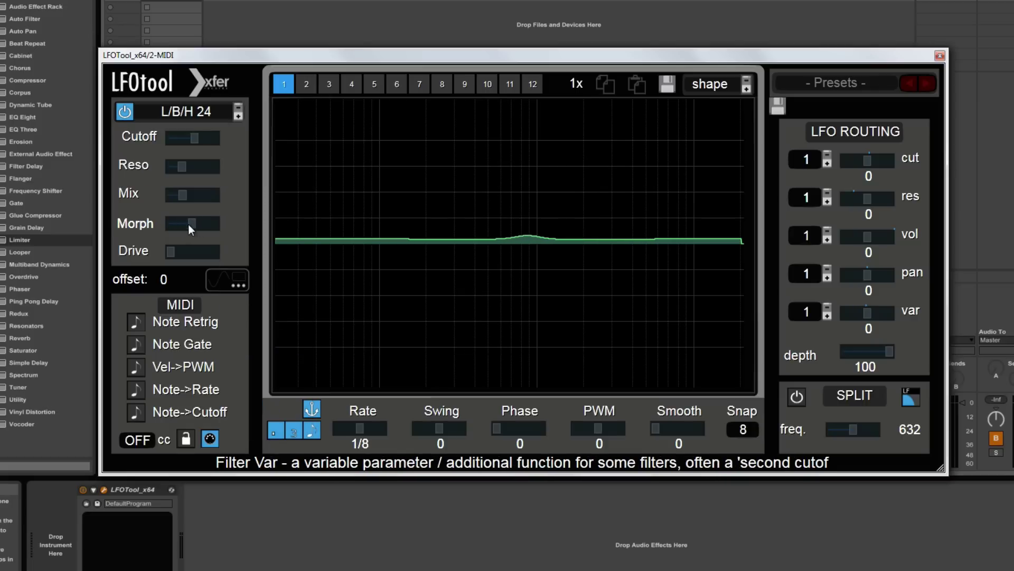
left_click_drag(182, 172, 237, 172)
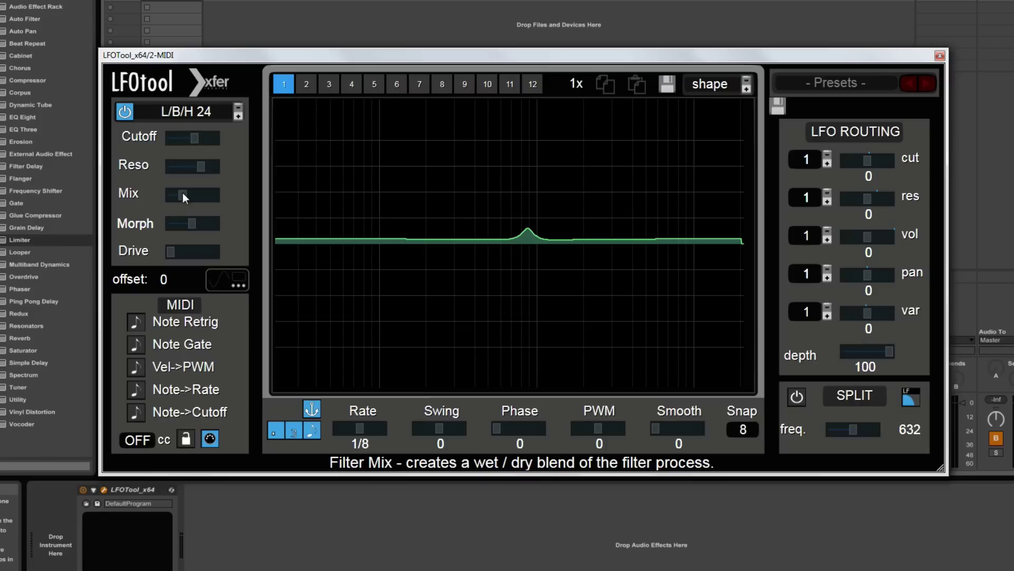
mouse_move(183, 193)
left_mouse_down()
mouse_move(223, 195)
mouse_move(146, 226)
mouse_move(233, 225)
mouse_move(161, 225)
mouse_move(177, 198)
left_mouse_up()
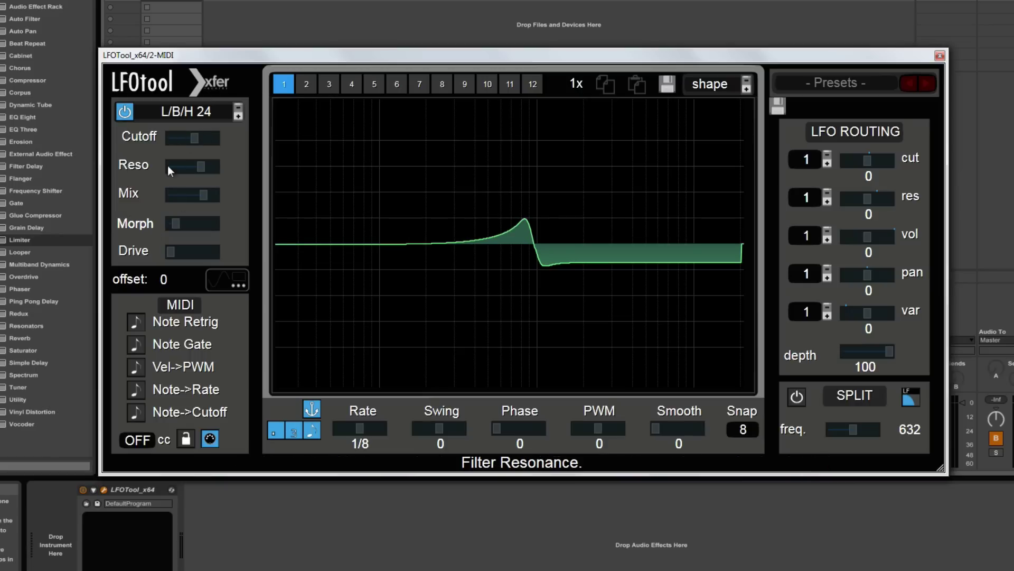
left_click_drag(170, 255, 195, 256)
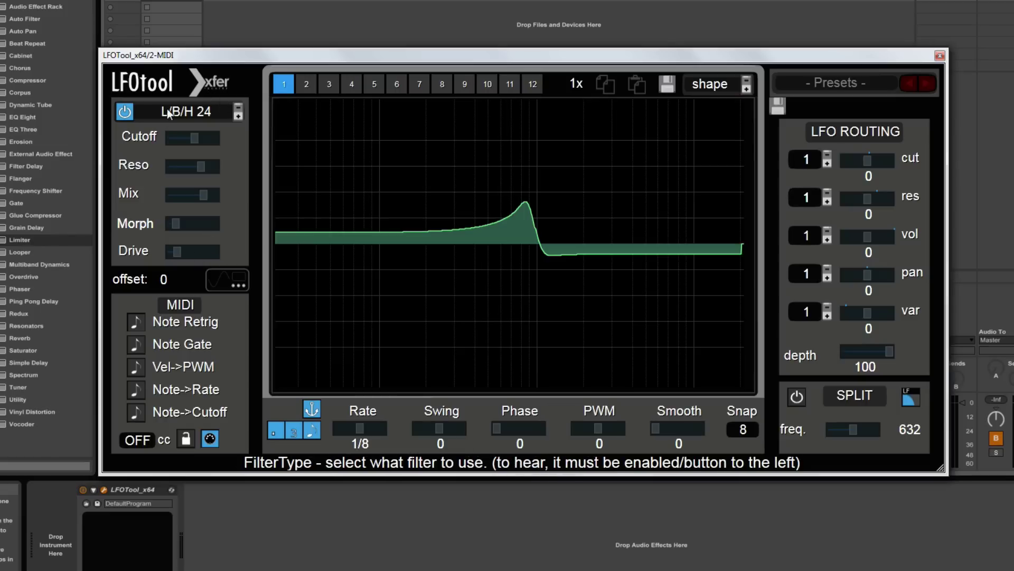
Step: Set the filter type to the multi filter HB 12 and slightly raise its mix and resonance
left_click(225, 114)
mouse_move(196, 129)
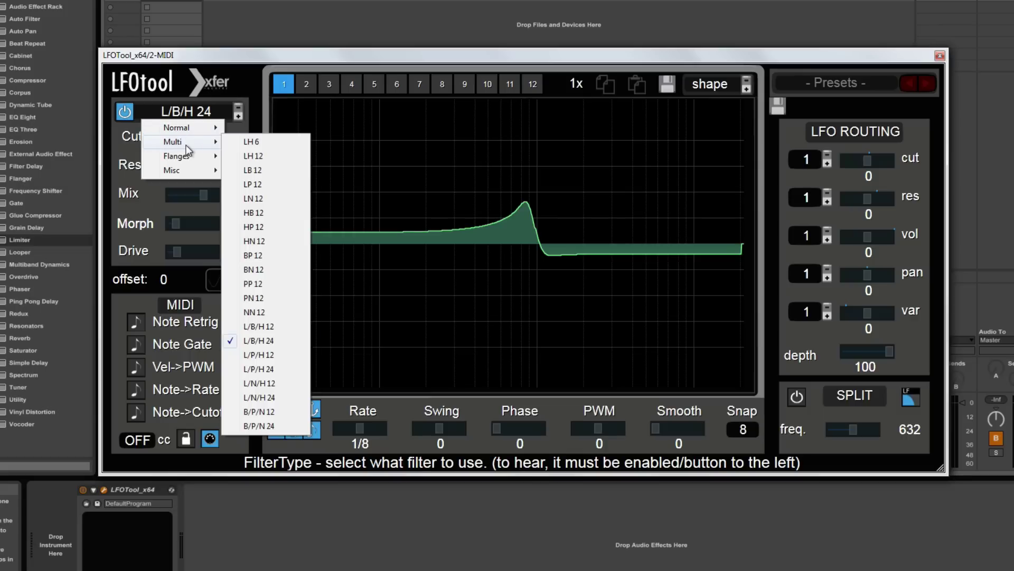
left_click(264, 212)
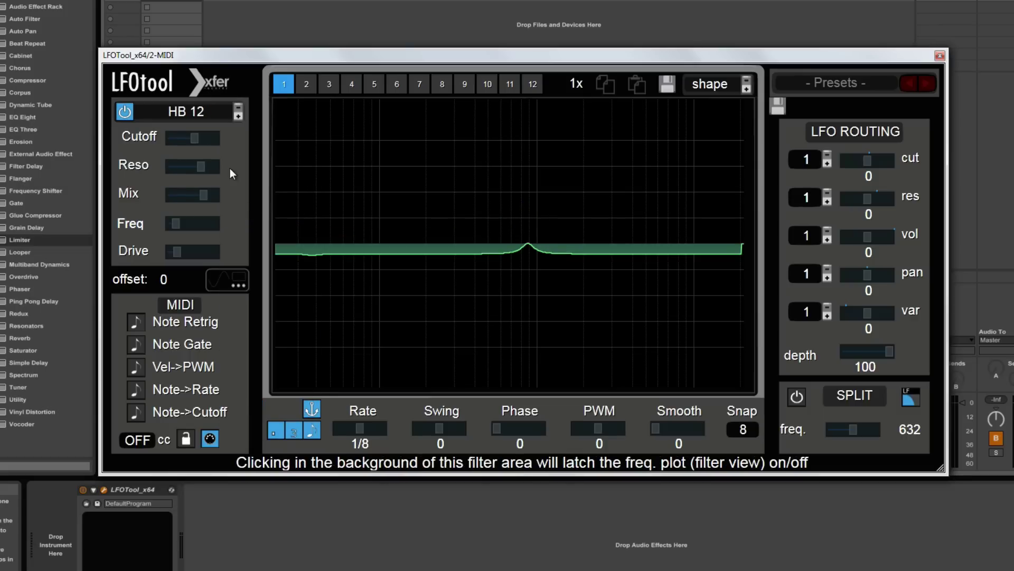
left_click_drag(206, 197, 219, 169)
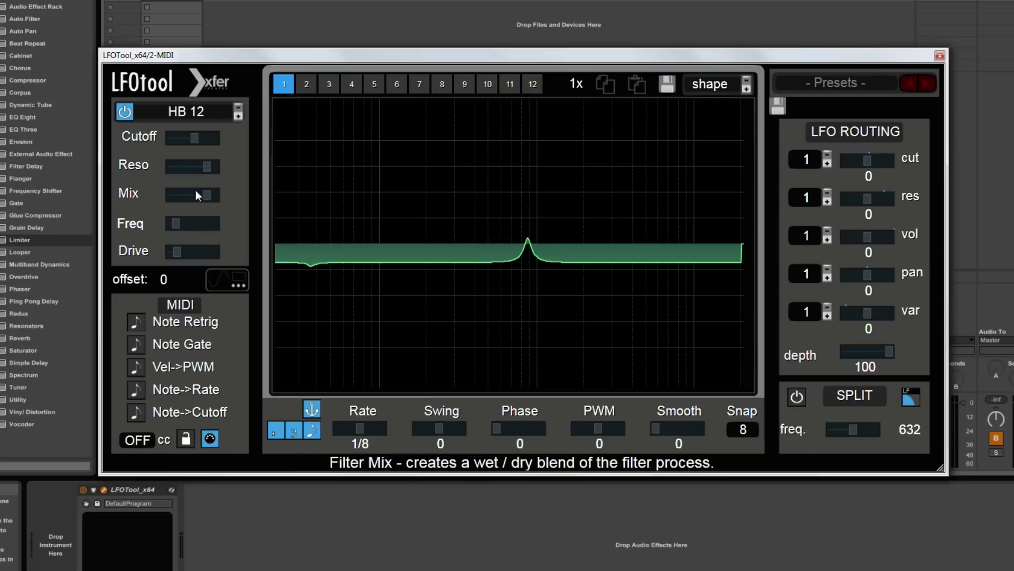
Step: Separate the HB 12 filter's two peaks by adjusting Freq and cutoff, and sharpen them with more resonance
left_click_drag(174, 225, 220, 227)
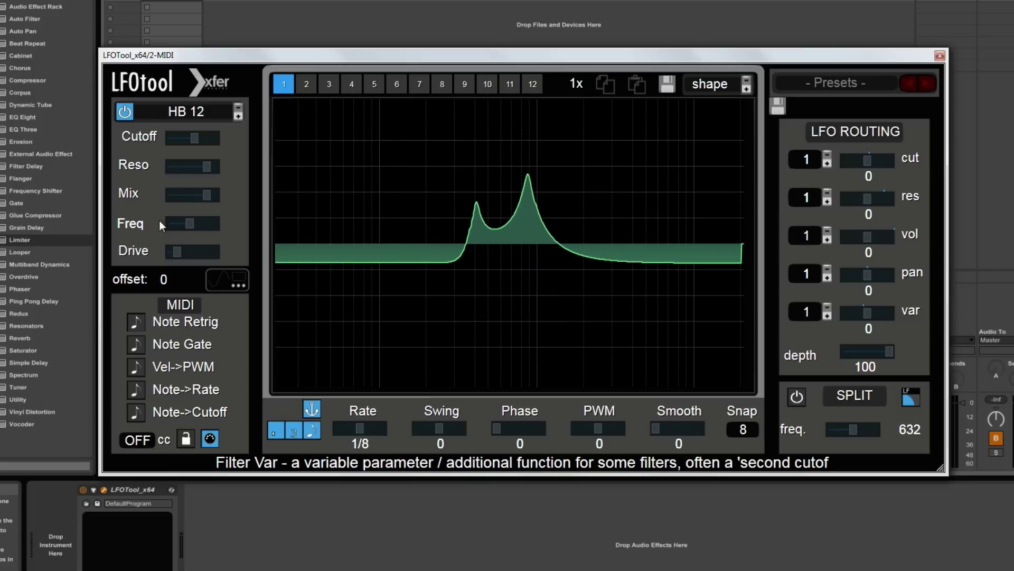
mouse_move(191, 224)
left_mouse_down()
mouse_move(232, 225)
mouse_move(180, 228)
mouse_move(202, 227)
mouse_move(192, 227)
left_mouse_up()
left_click_drag(207, 168, 181, 159)
mouse_move(190, 223)
left_mouse_down()
mouse_move(170, 224)
mouse_move(236, 229)
mouse_move(205, 229)
left_mouse_up()
left_click(187, 112)
mouse_move(193, 156)
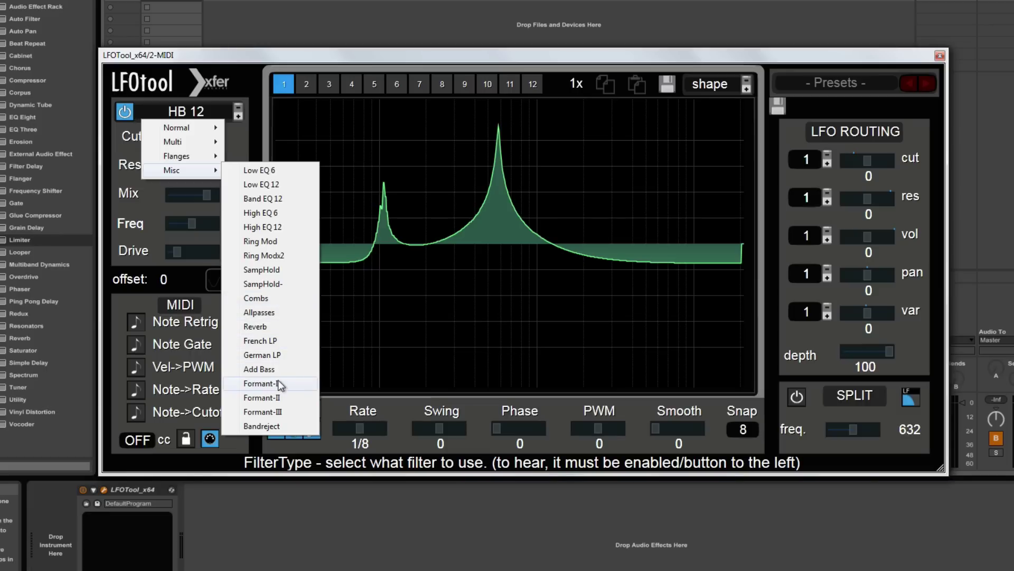
left_click(250, 61)
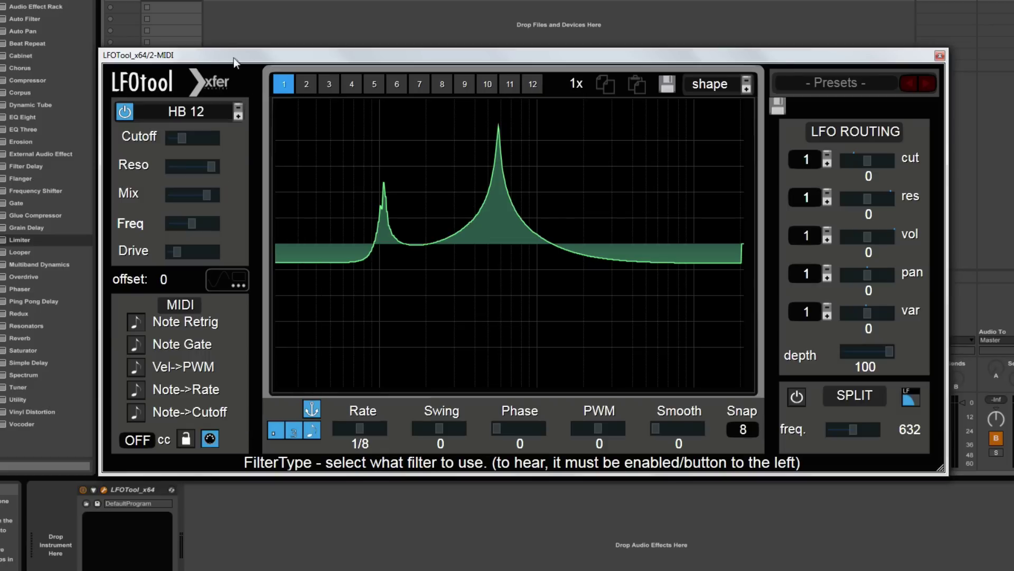
Step: Switch the filter off and nudge the LFO curve's middle point slightly upward
left_click(125, 112)
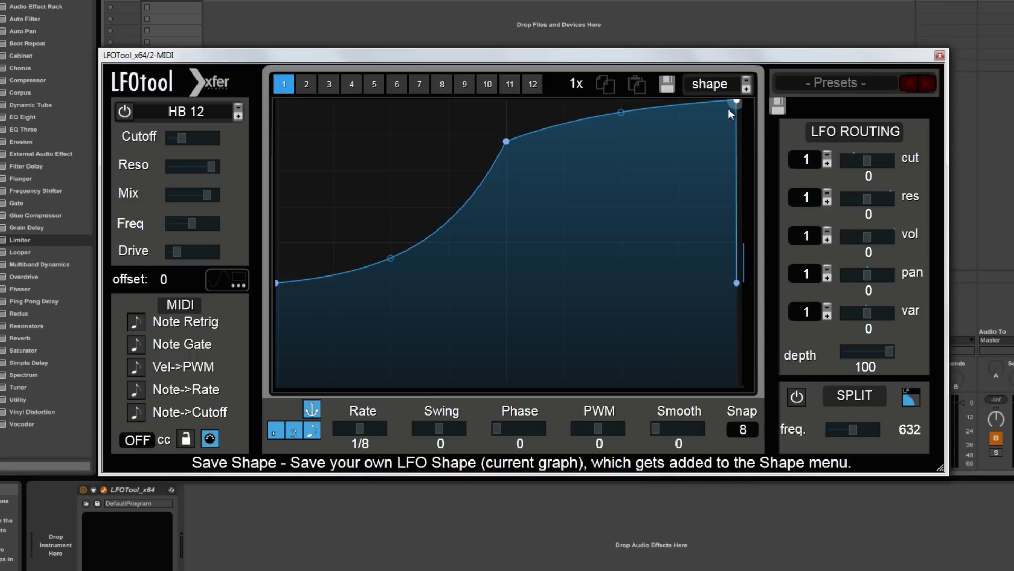
mouse_move(511, 140)
left_mouse_down()
mouse_move(482, 136)
mouse_move(511, 134)
left_mouse_up()
Step: Try a timing offset of -160 samples, and reset the offset to 0
mouse_move(165, 279)
left_mouse_down()
mouse_move(165, 298)
mouse_move(165, 269)
mouse_move(169, 290)
left_mouse_up()
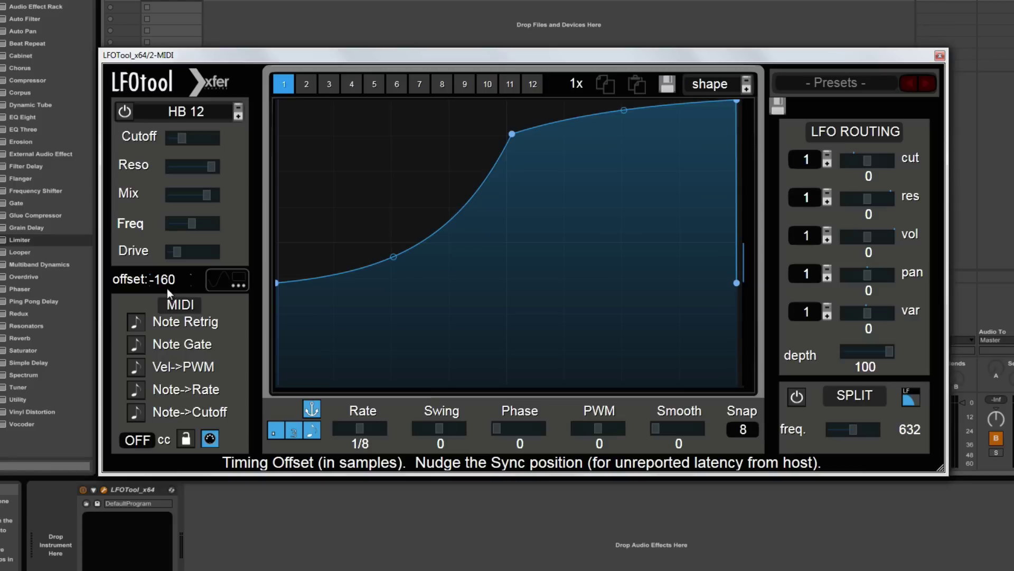
double_click(176, 279)
Step: Set the LFO rate to 1/4 while the waveform overlay is shown on the graph, and turn the overlay off
left_click(213, 282)
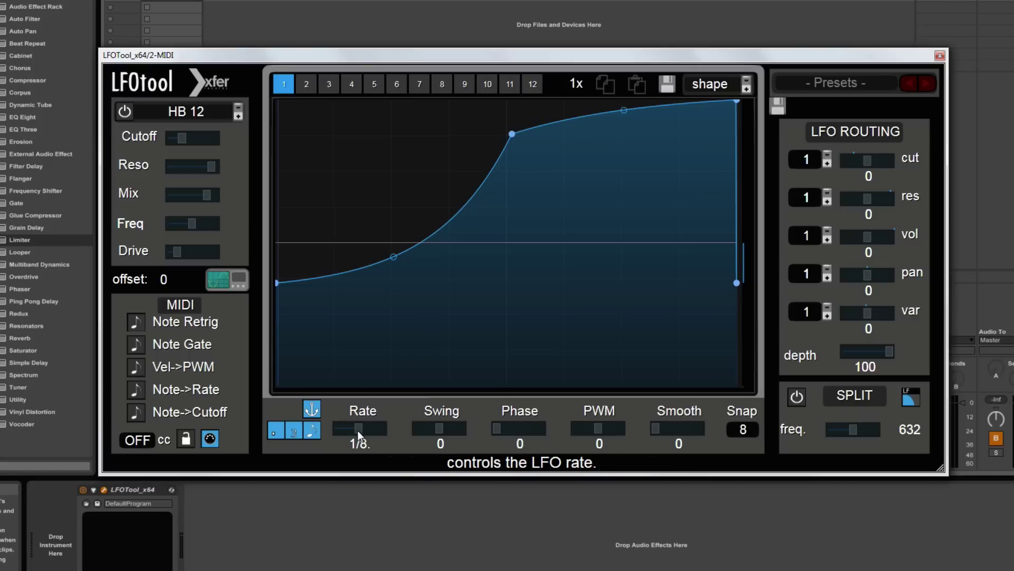
left_click_drag(358, 429, 355, 429)
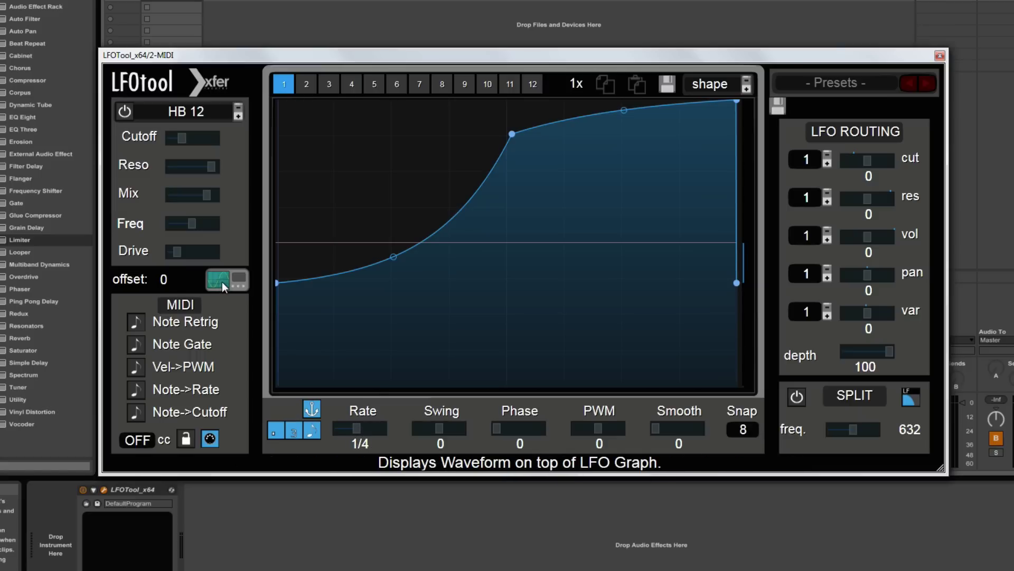
left_click(222, 281)
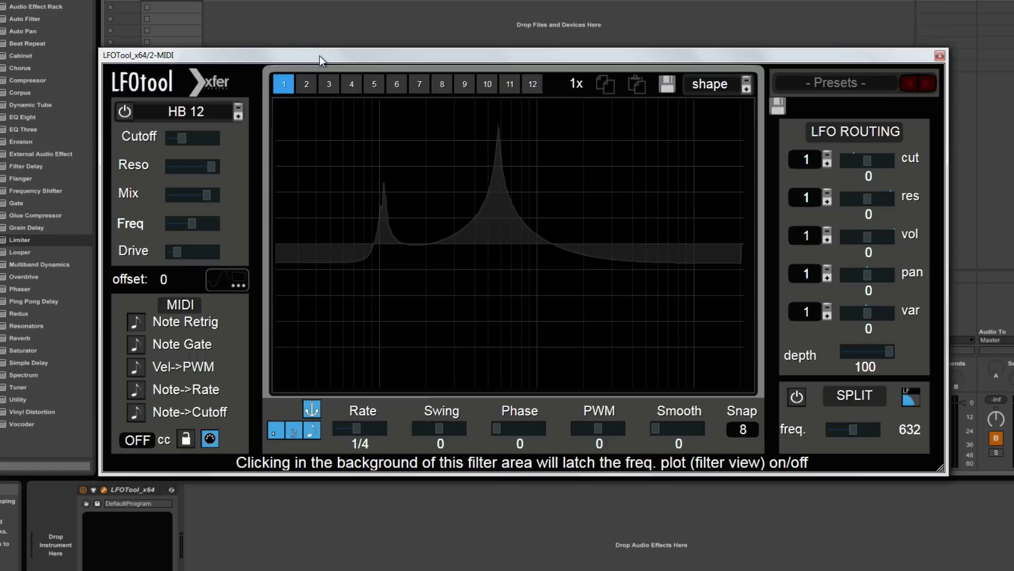
Step: Reposition the plugin window to uncover the track's mixer controls, and enable Note Retrig for MIDI
left_click_drag(319, 56, 312, 23)
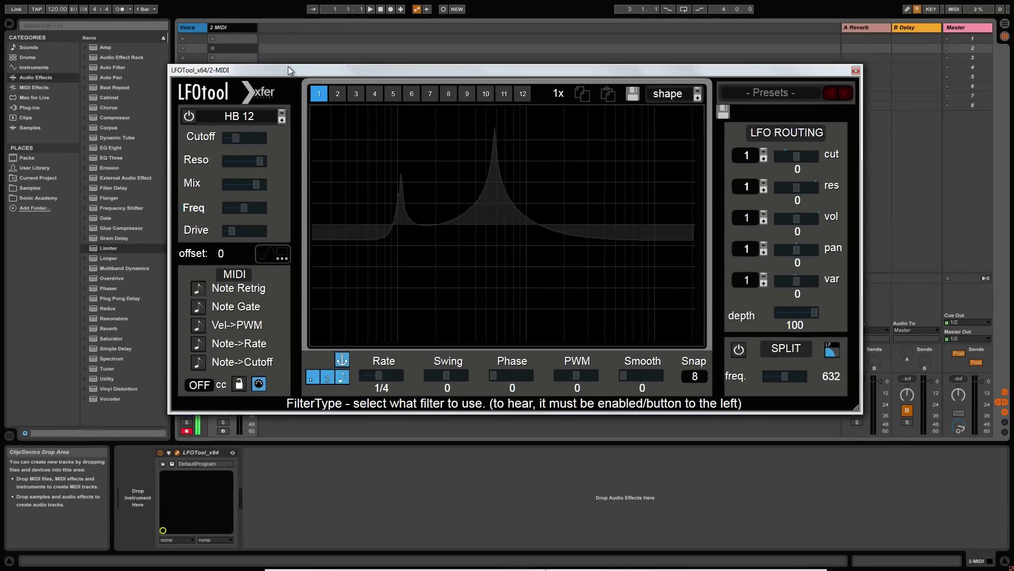
left_click_drag(288, 66, 376, 75)
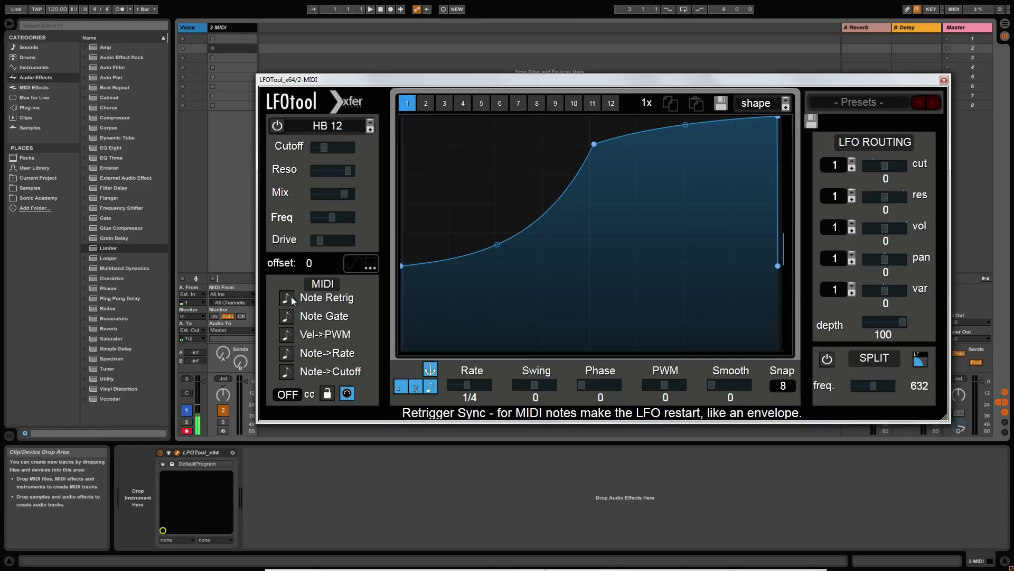
left_click(289, 300)
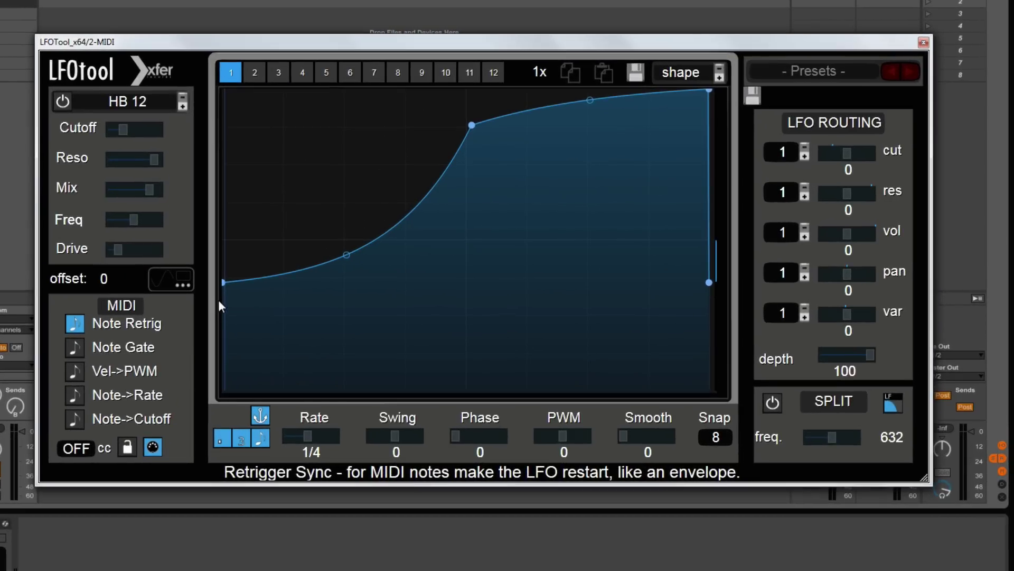
Step: Reshape the LFO curve with an earlier middle point, a sloped ending, a slightly deeper first bend and an extra point on the upper plateau
left_click_drag(477, 127, 434, 130)
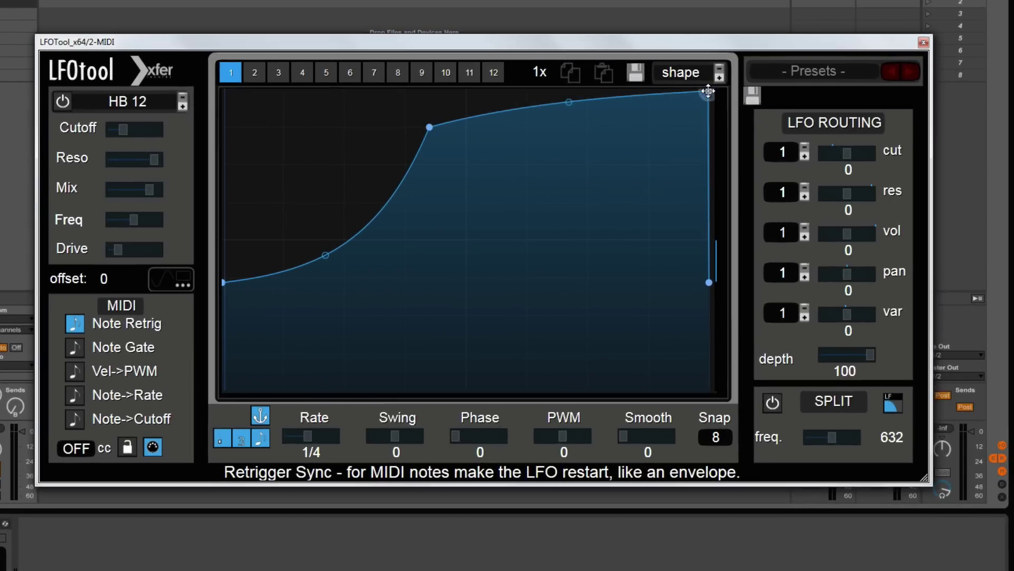
left_click_drag(709, 90, 655, 90)
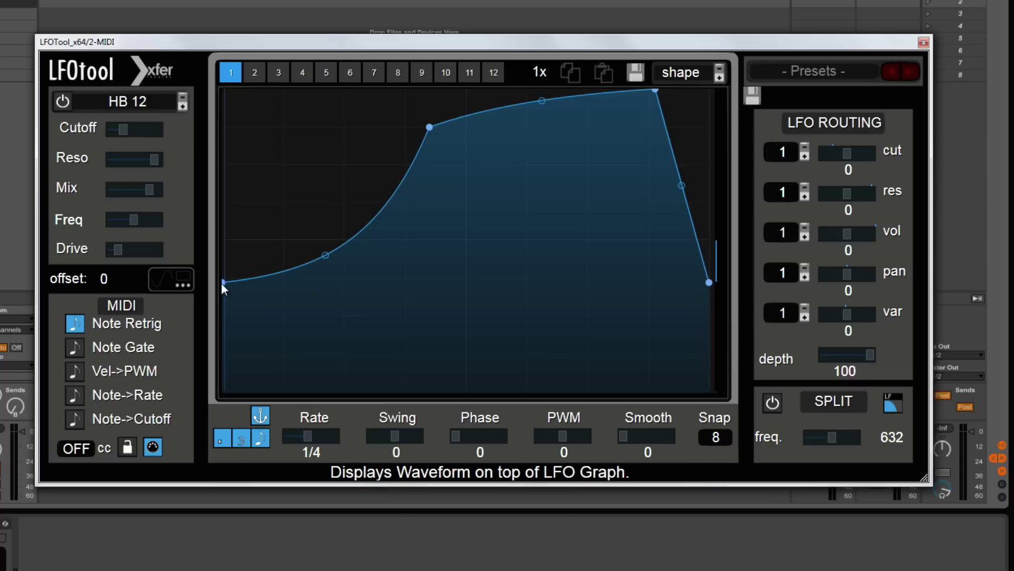
mouse_move(329, 253)
left_mouse_down()
mouse_move(324, 219)
mouse_move(324, 261)
left_mouse_up()
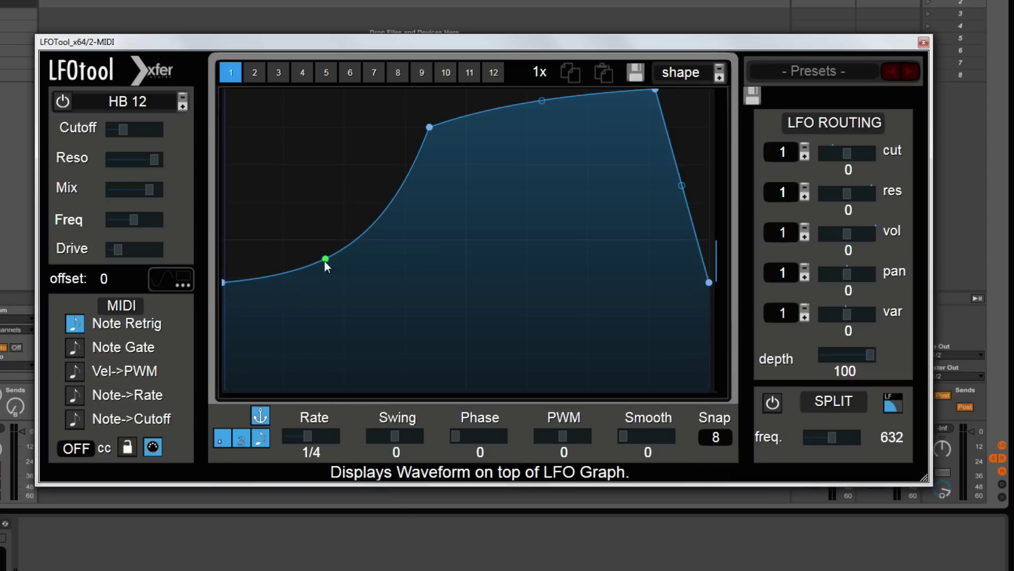
double_click(511, 105)
mouse_move(512, 104)
left_mouse_down()
mouse_move(539, 151)
mouse_move(521, 96)
left_mouse_up()
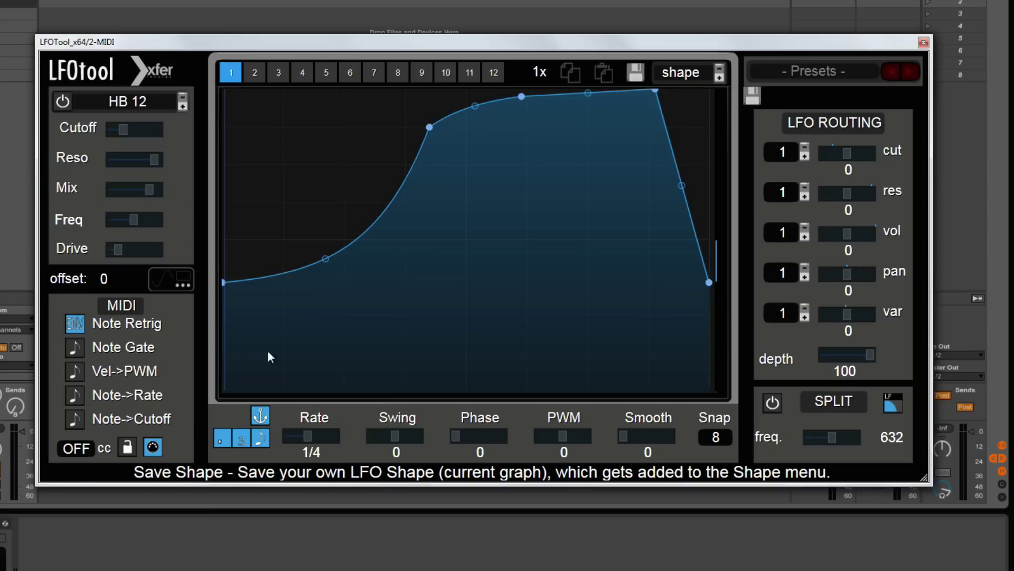
Step: Try the Note Gate MIDI mode, switch it off, and enable Vel->PWM
left_click(75, 346)
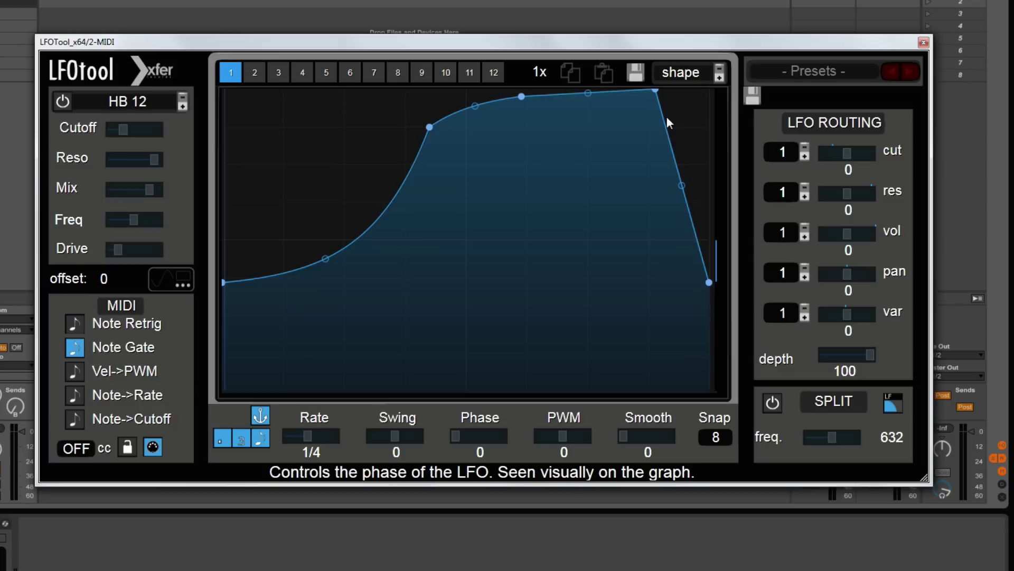
left_click(75, 347)
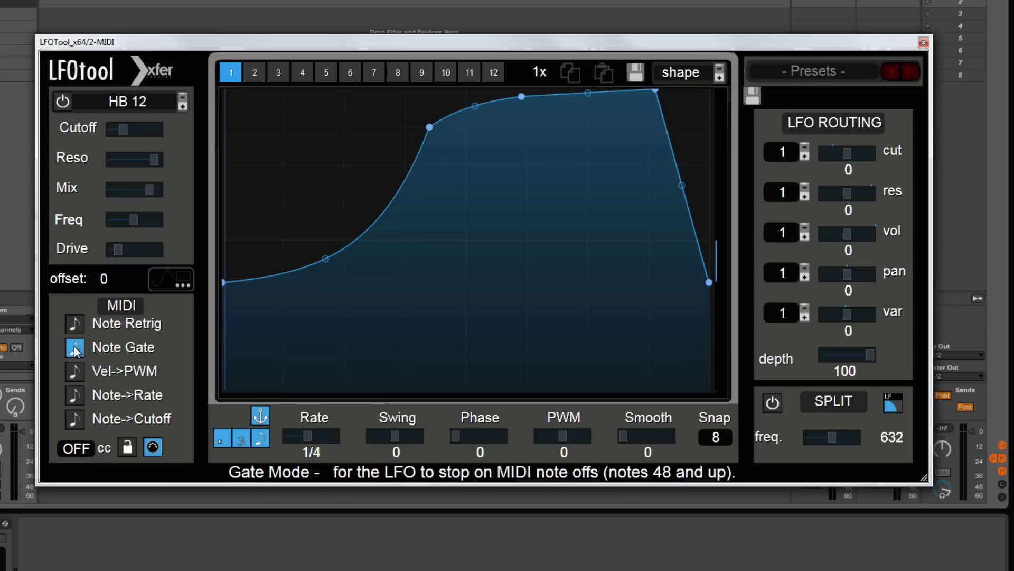
left_click(76, 372)
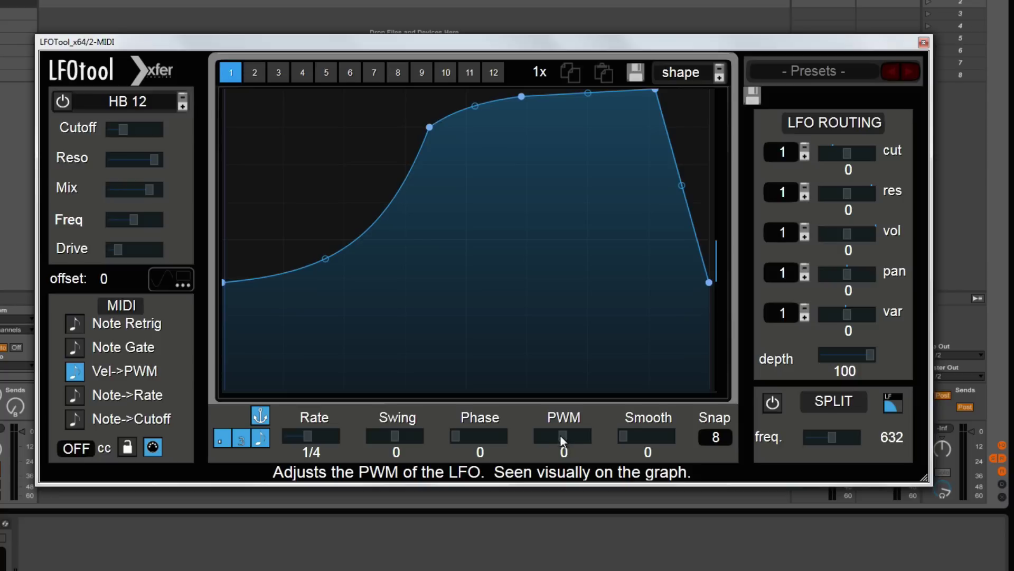
Step: Try raising the LFO's PWM slightly and reset it to 0
mouse_move(562, 435)
left_mouse_down()
mouse_move(551, 434)
mouse_move(576, 432)
mouse_move(526, 434)
mouse_move(562, 432)
left_mouse_up()
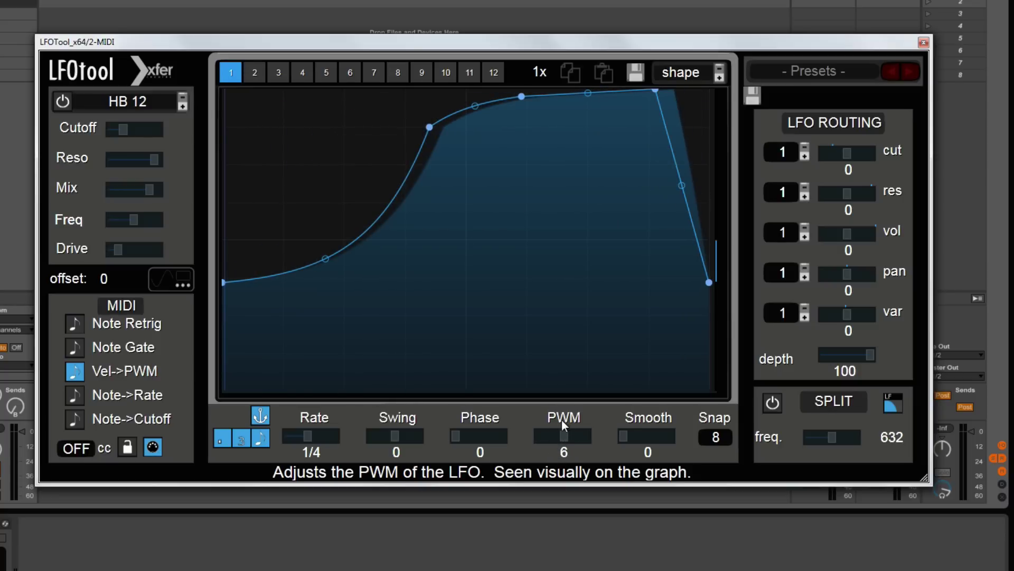
mouse_move(563, 433)
left_mouse_down()
mouse_move(508, 442)
mouse_move(592, 433)
mouse_move(568, 434)
left_mouse_up()
double_click(568, 435)
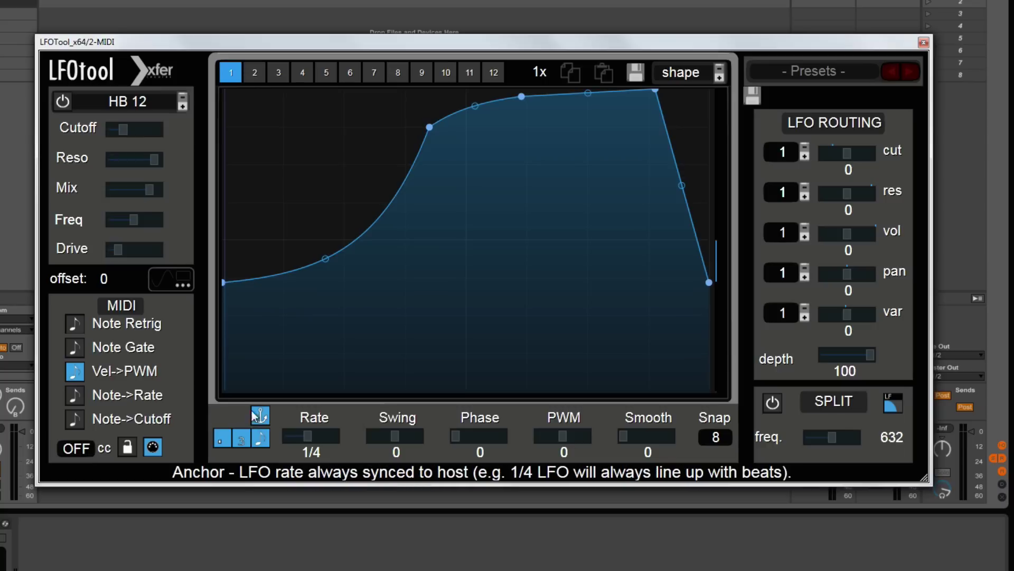
Step: Try the Note->Rate MIDI mode, sweep the LFO rate and restore it to 1/4, and switch the mode off
left_click(77, 392)
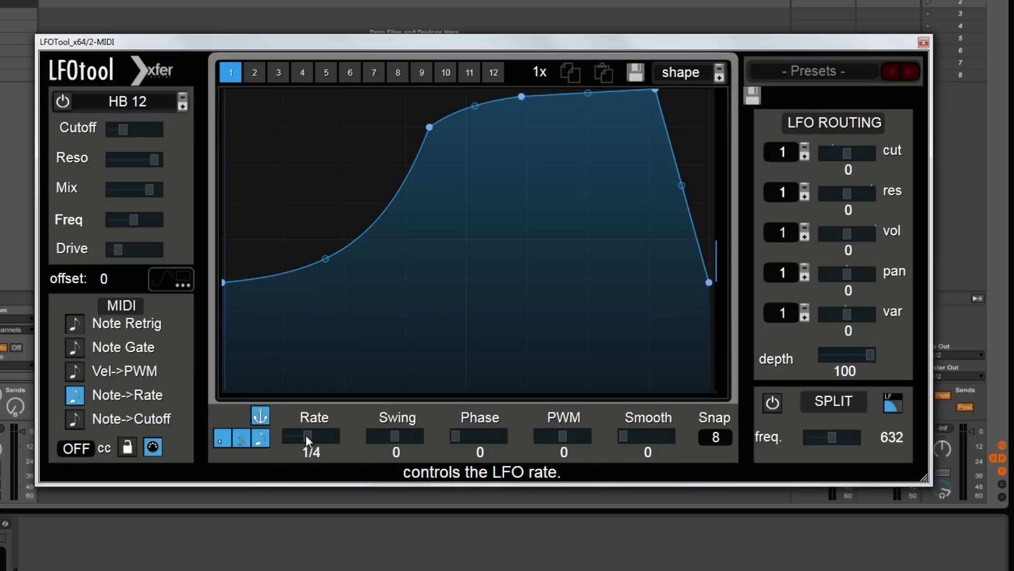
left_click_drag(310, 440, 283, 440)
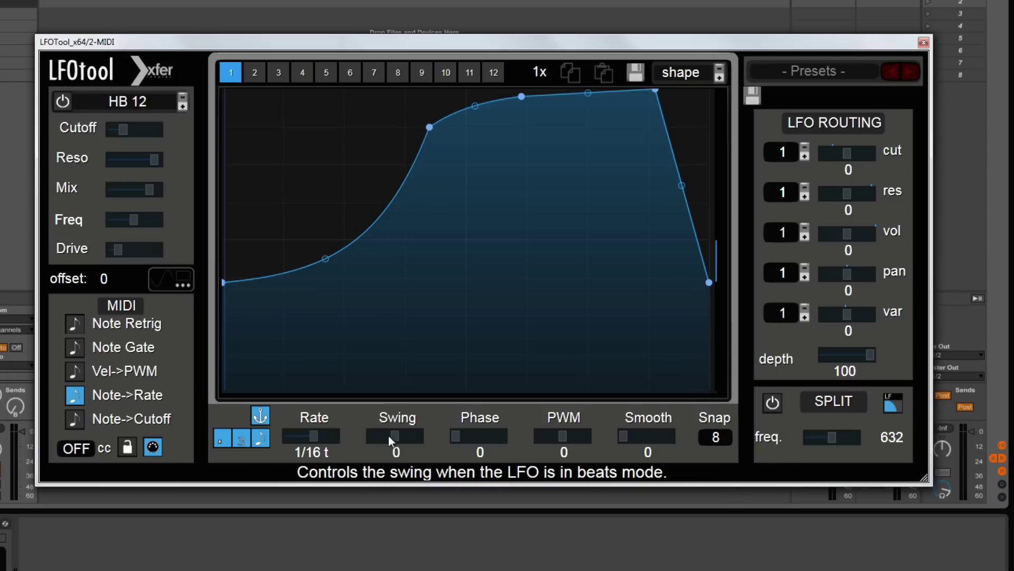
left_click_drag(311, 433, 278, 434)
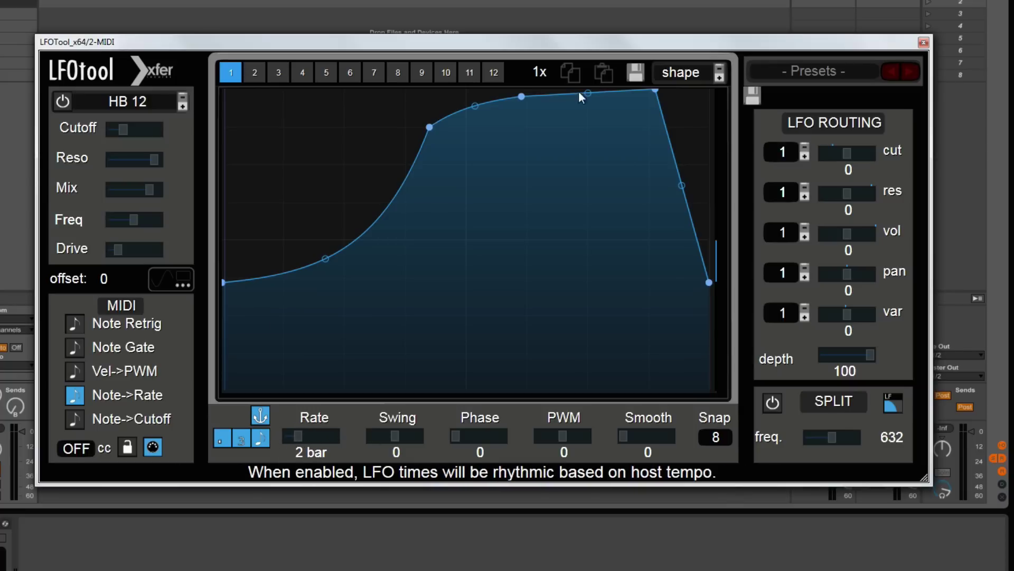
left_click_drag(294, 436, 349, 438)
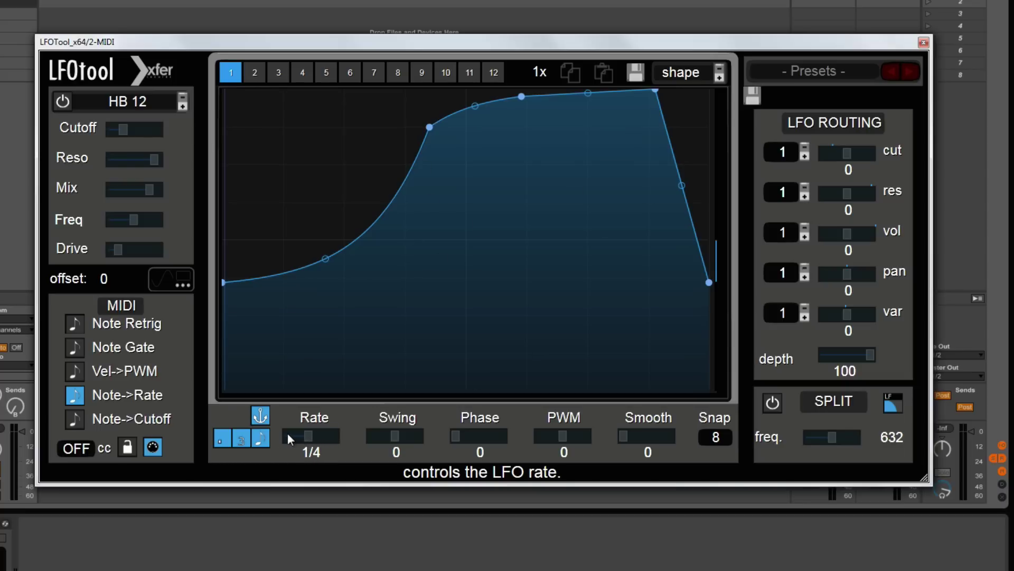
left_click(78, 402)
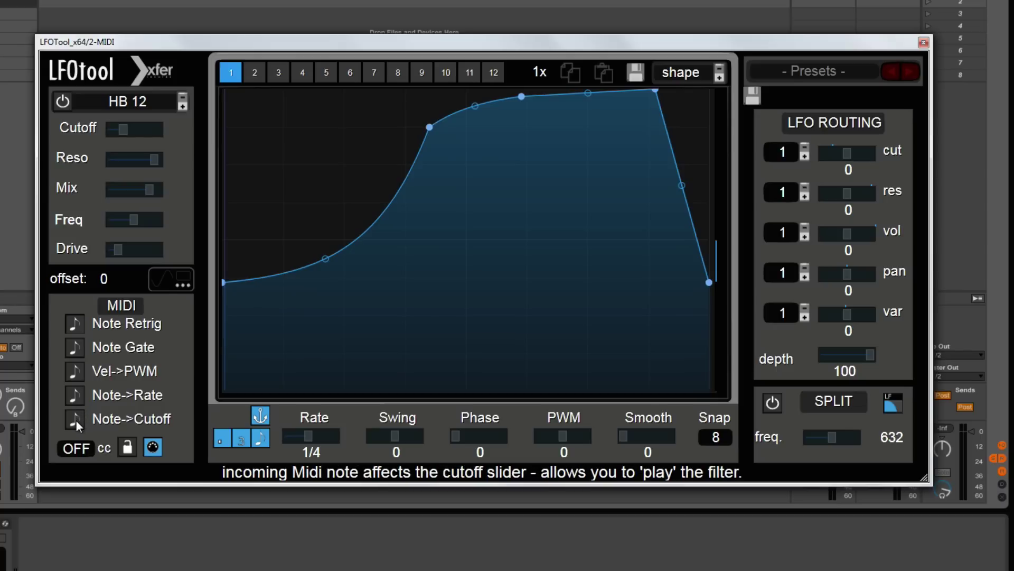
Step: Enable Note->Cutoff for MIDI, turn the filter on and select the Low 24 filter type
left_click(76, 420)
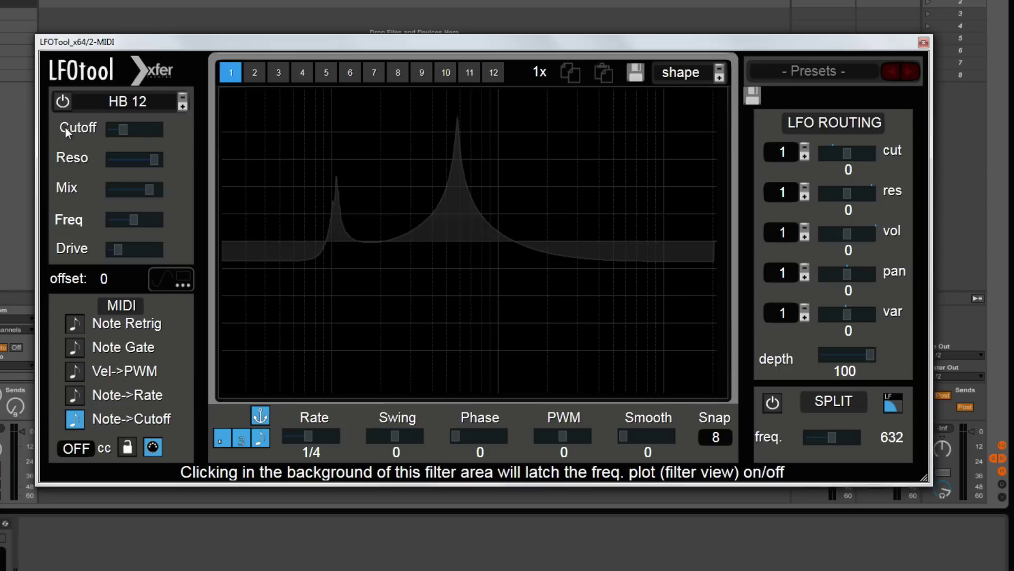
left_click(64, 102)
left_click(123, 107)
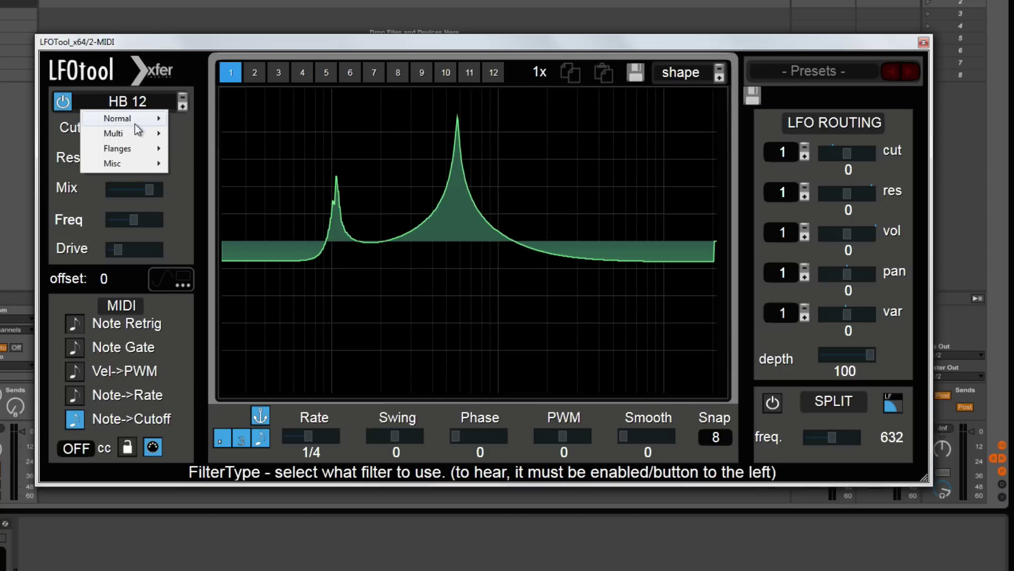
mouse_move(135, 120)
left_click(217, 271)
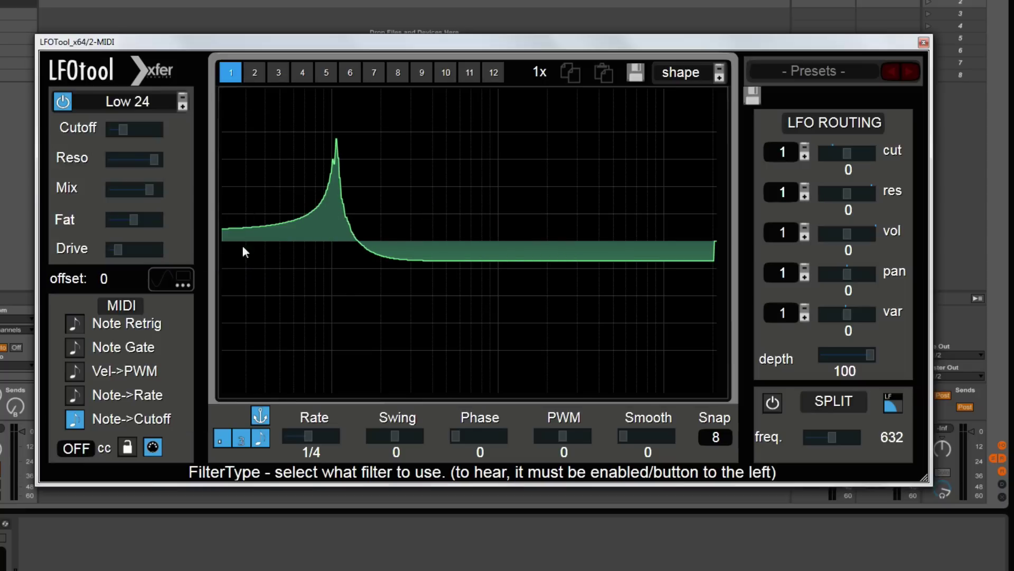
Step: Lower the Low 24 filter's resonance, fat and drive, and sweep the cutoff from low to near its maximum
left_click_drag(153, 158, 118, 159)
left_click_drag(134, 216, 82, 220)
left_click_drag(120, 131, 107, 132)
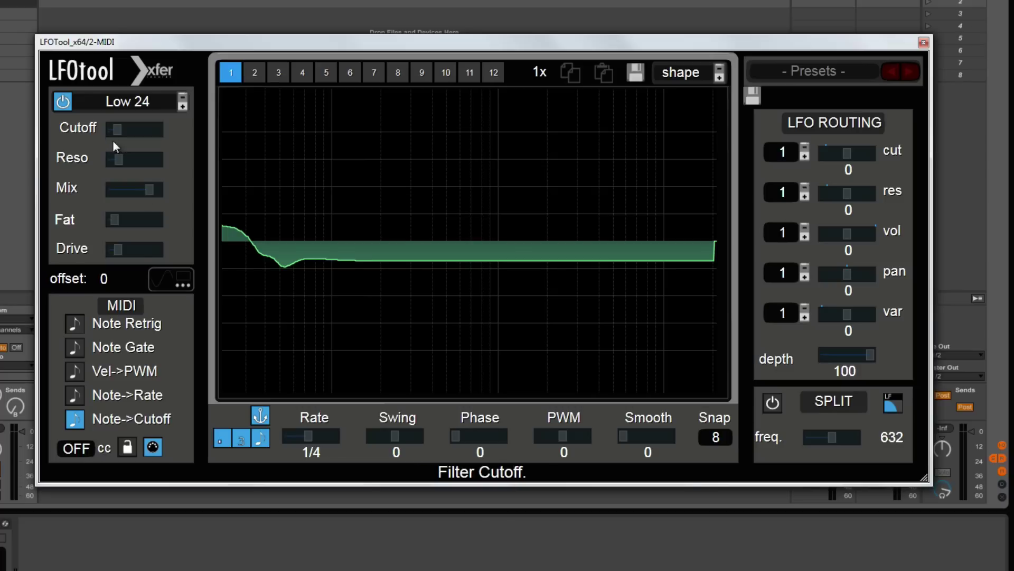
left_click_drag(122, 246, 107, 244)
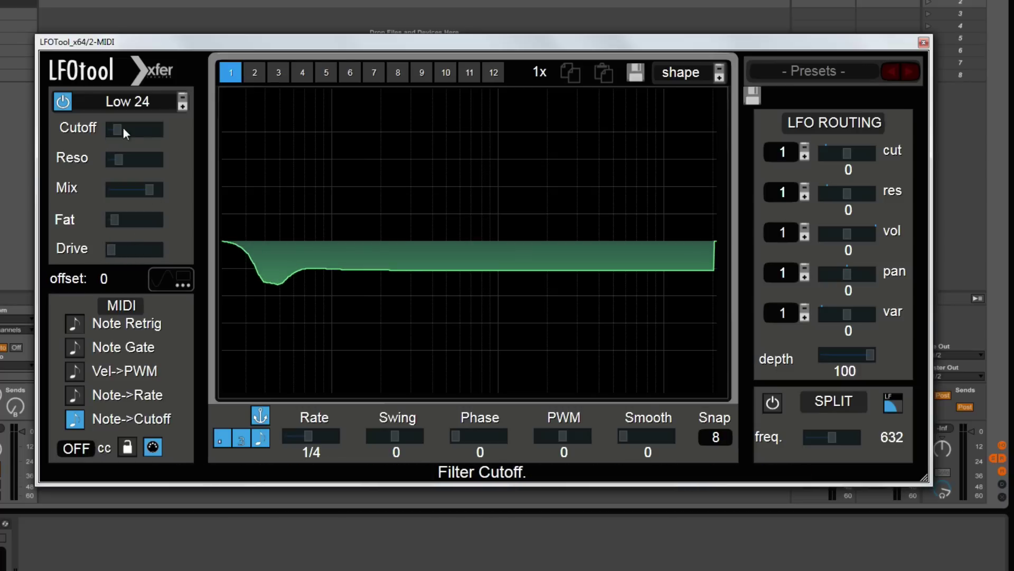
left_click_drag(117, 129, 229, 135)
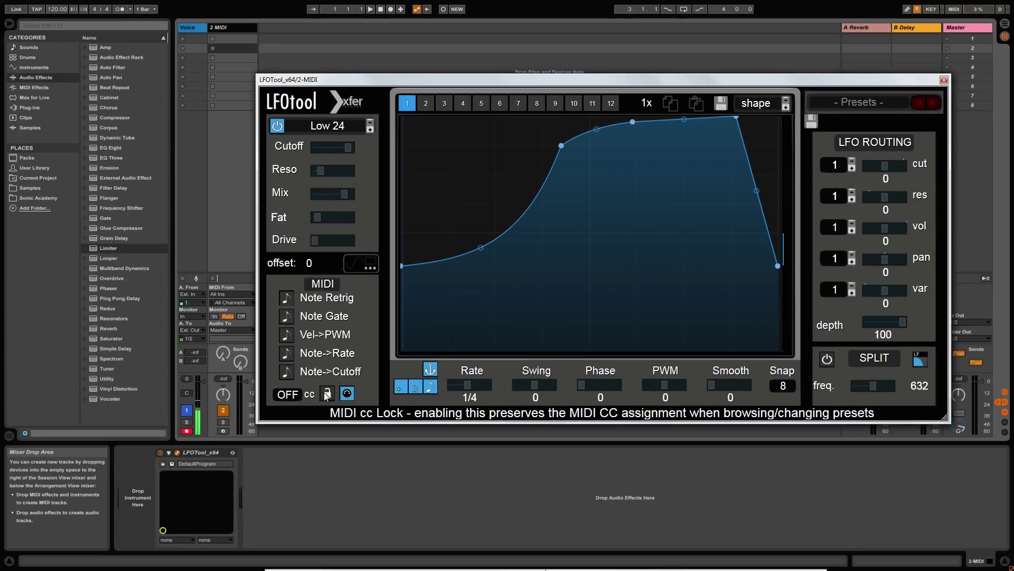
Step: Move the plugin window off the session tracks, export the LFO as a MIDI clip onto a new track, and open the clip
left_click_drag(368, 77, 587, 102)
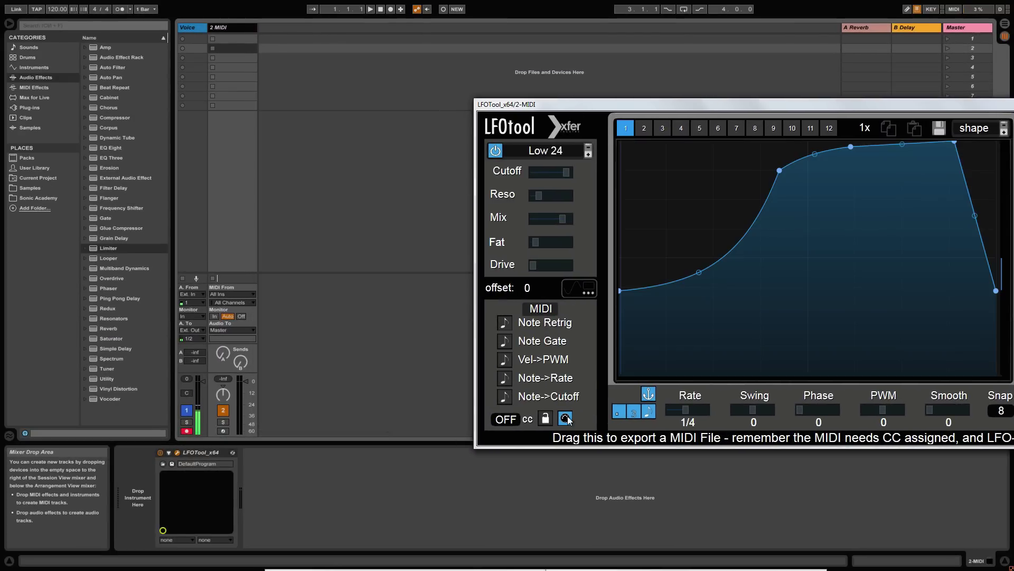
left_click_drag(545, 417, 271, 50)
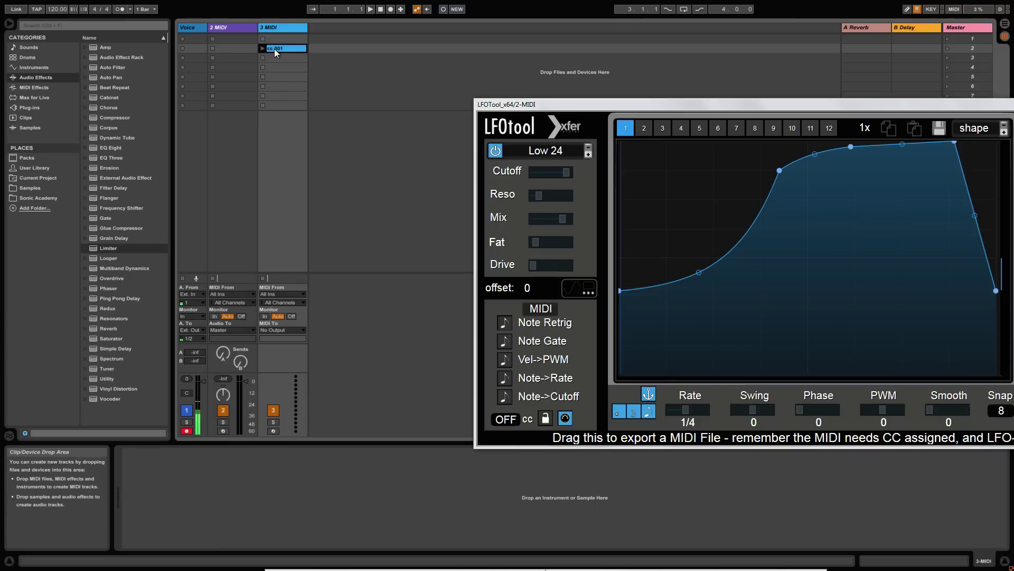
double_click(274, 48)
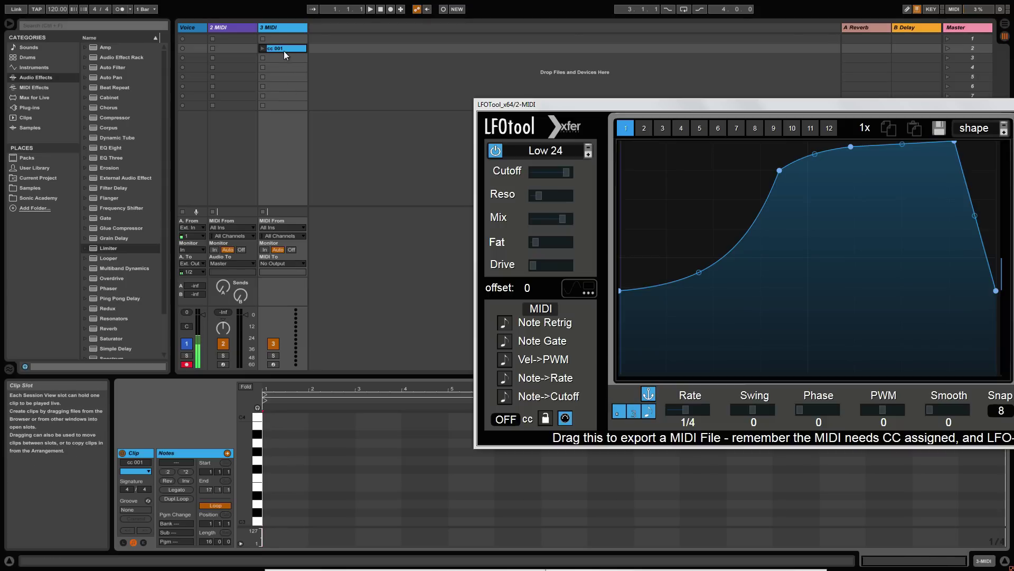
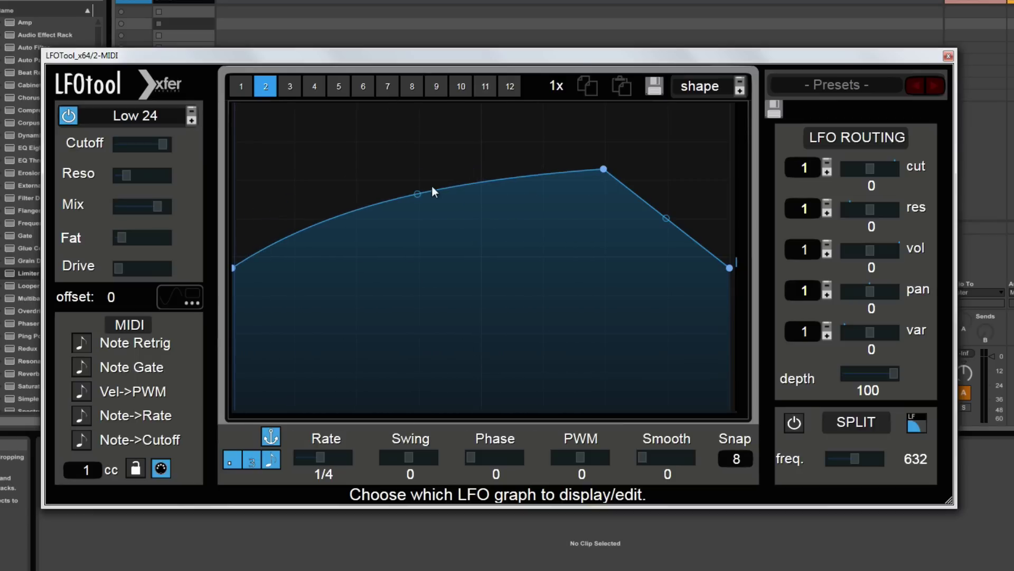
Step: Add a trial point to graph 2's rising curve and delete it, and place a new point on the straightened upslope
left_click(461, 186)
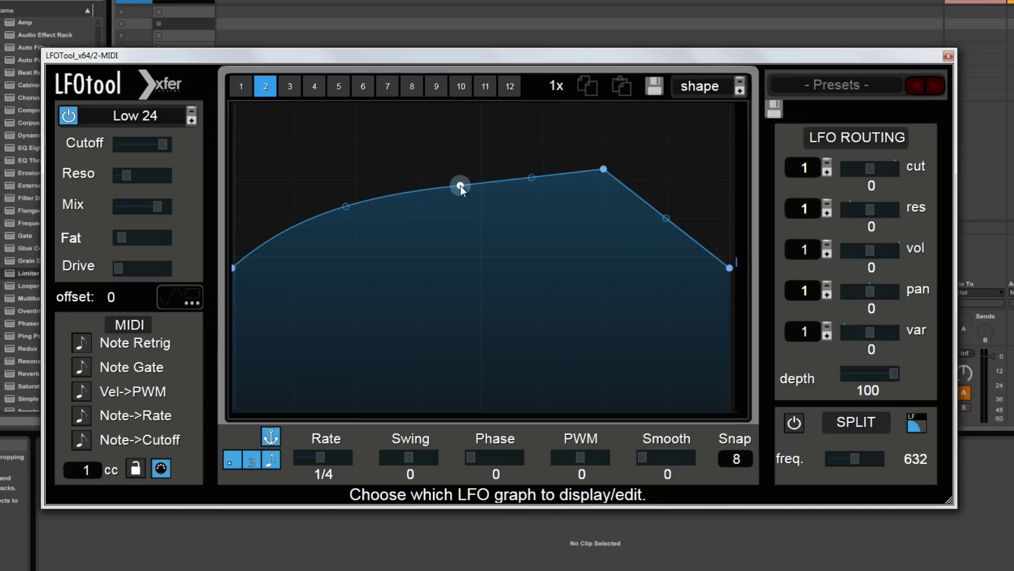
left_click_drag(460, 184, 393, 200)
double_click(392, 200)
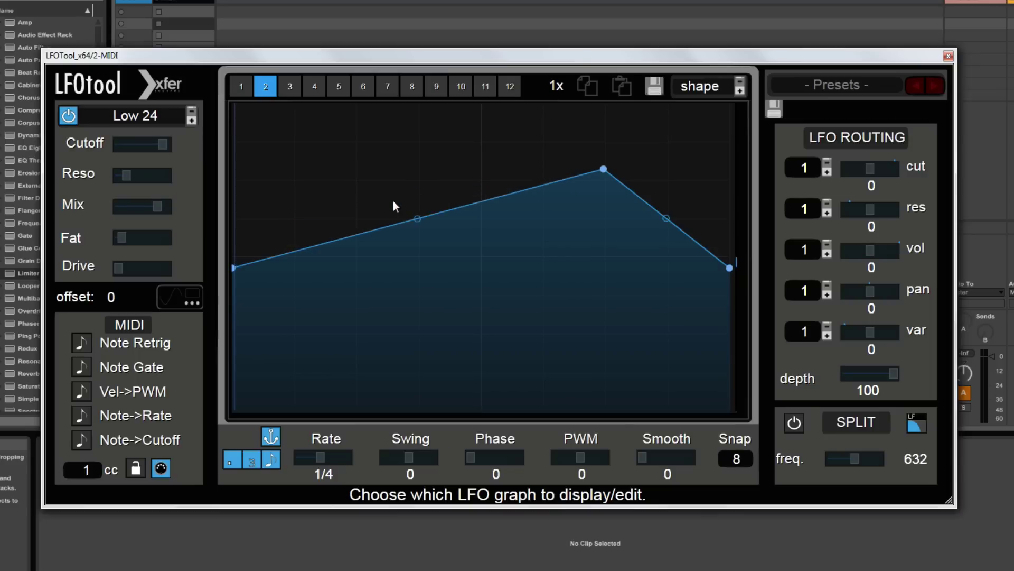
left_click_drag(461, 209, 375, 199)
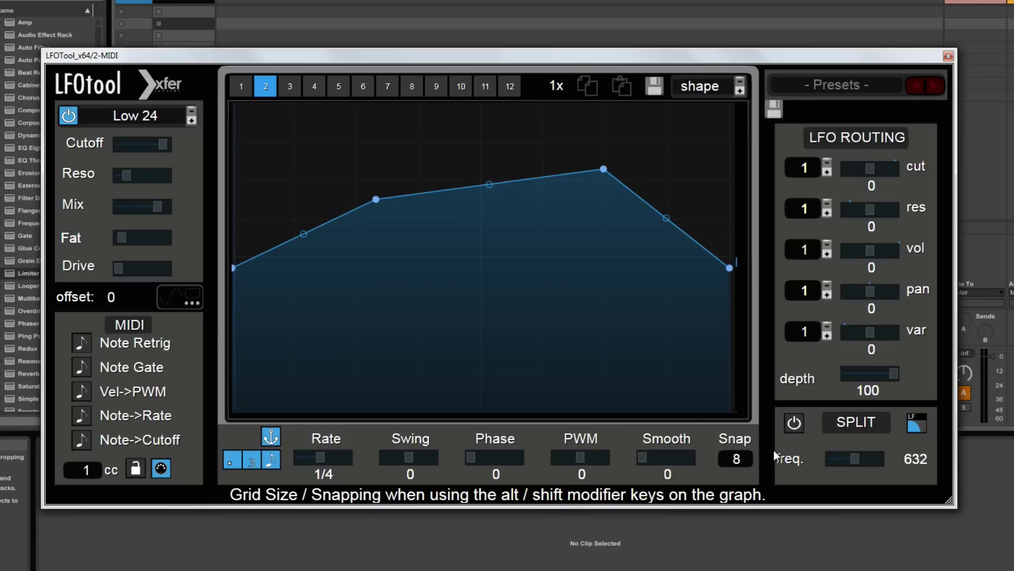
Step: Demonstrate grid snapping at Snap 16 and Snap 4 by moving graph 2's two upper points into a level, symmetric plateau
left_click_drag(739, 445, 733, 319)
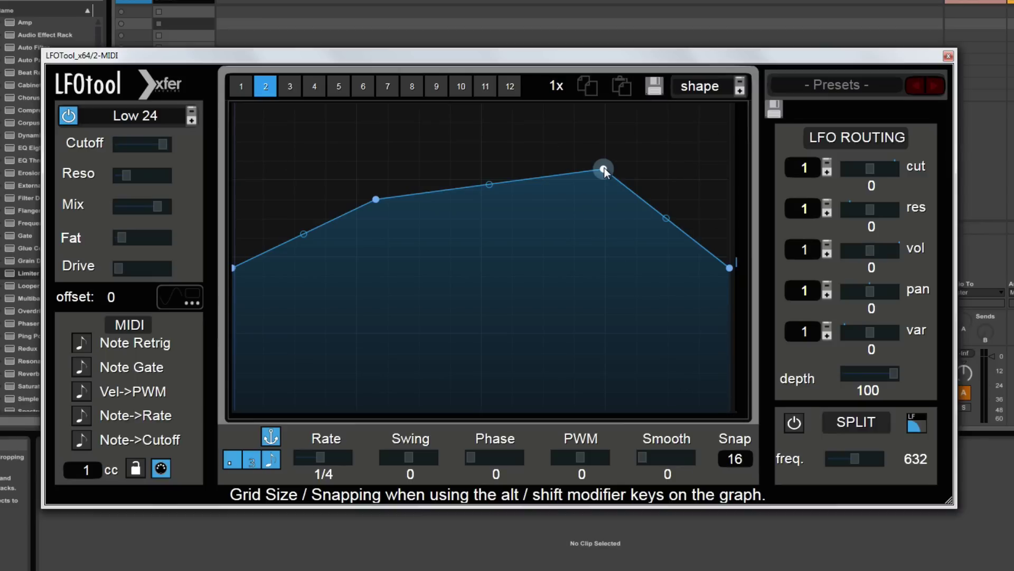
left_click_drag(605, 170, 481, 180)
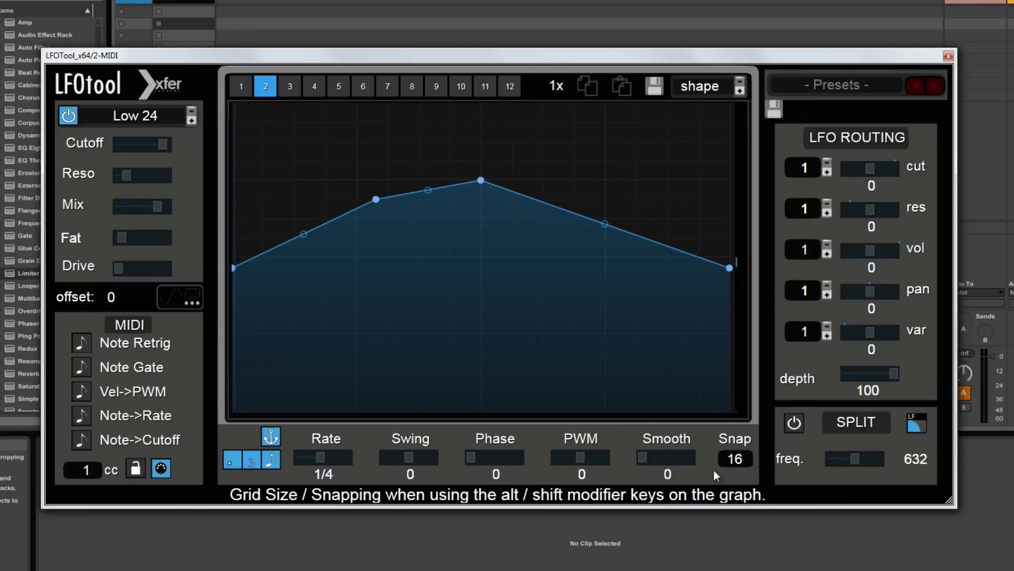
left_click_drag(737, 465, 737, 477)
mouse_move(481, 180)
left_mouse_down()
mouse_move(561, 183)
mouse_move(376, 181)
mouse_move(608, 179)
mouse_move(391, 176)
mouse_move(481, 181)
left_mouse_up()
left_click_drag(376, 199, 357, 183)
left_click_drag(484, 182, 608, 179)
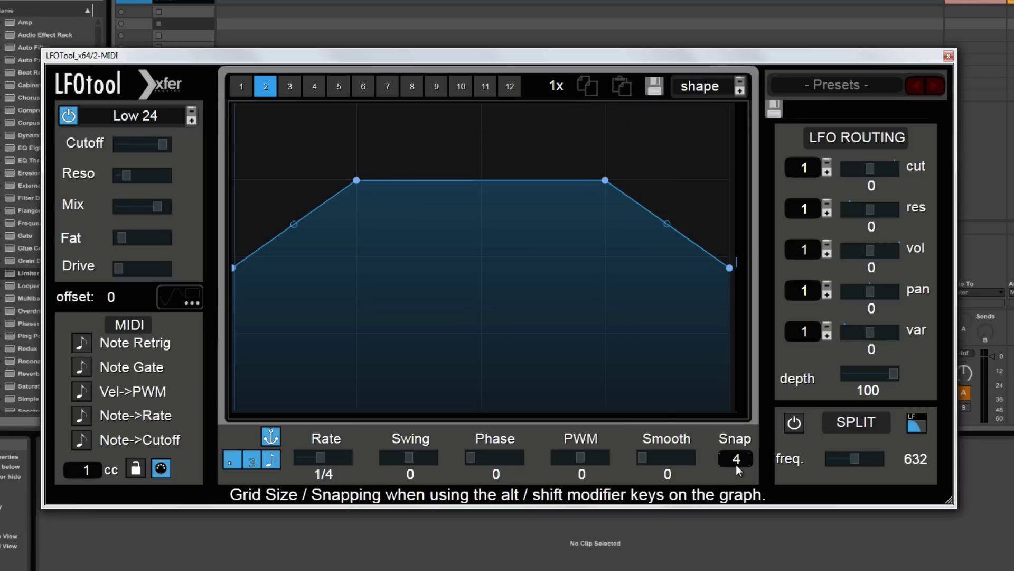
Step: Set Snap to 8, lower the plateau's first point to the graph's centre, and draw one flat raised step before it
left_click_drag(739, 405, 736, 392)
left_click_drag(356, 181, 491, 262)
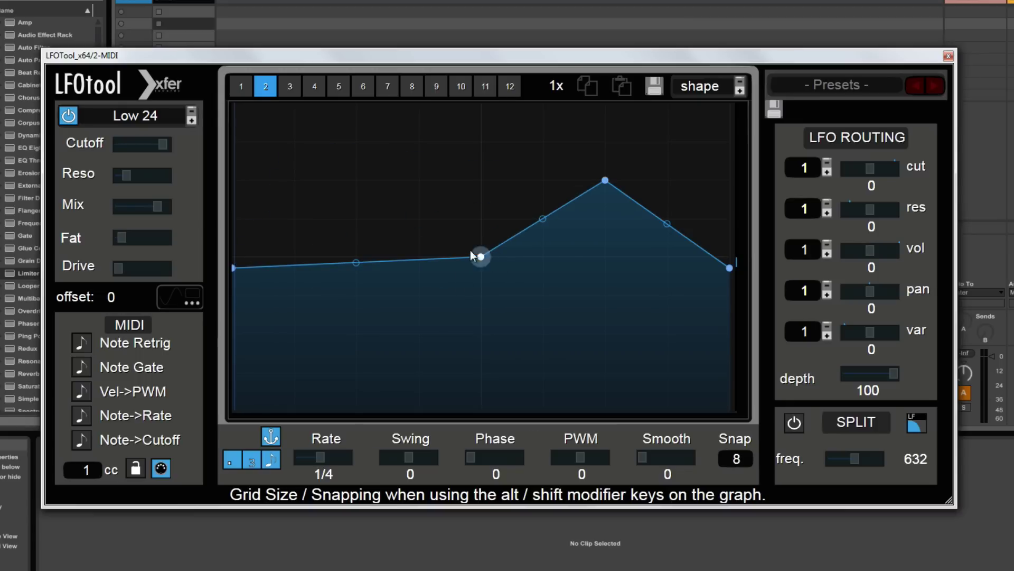
left_click_drag(388, 261, 392, 225)
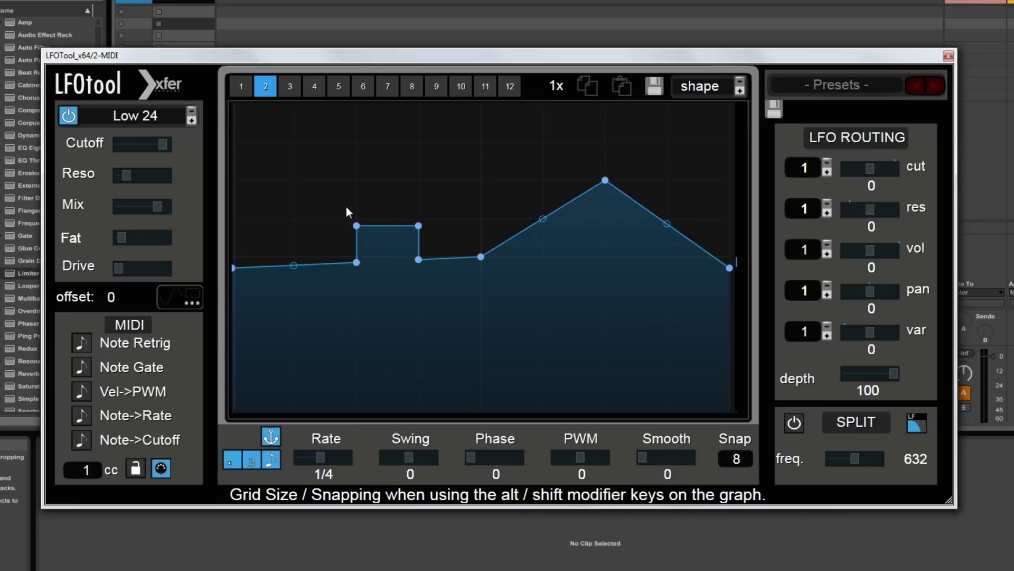
Step: Set Snap to 16 and draw a pattern of flat steps at varying heights across nearly all of graph 2
left_click_drag(736, 458, 711, 293)
mouse_move(417, 195)
left_mouse_down()
mouse_move(438, 163)
mouse_move(472, 219)
mouse_move(521, 150)
mouse_move(564, 195)
mouse_move(559, 291)
mouse_move(632, 340)
mouse_move(623, 258)
mouse_move(640, 168)
mouse_move(660, 187)
left_mouse_up()
left_click(685, 315)
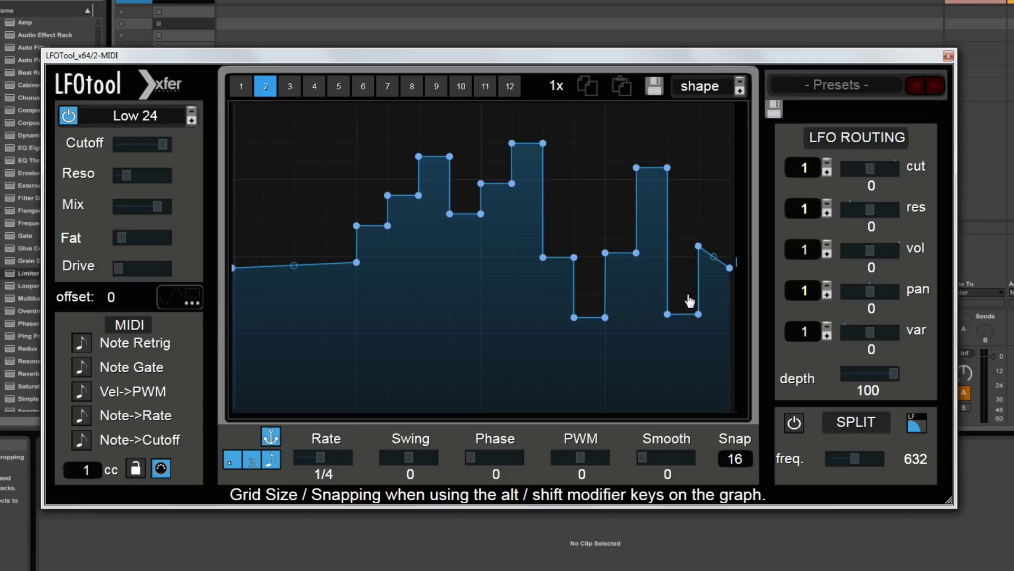
left_click(297, 180)
left_click(322, 180)
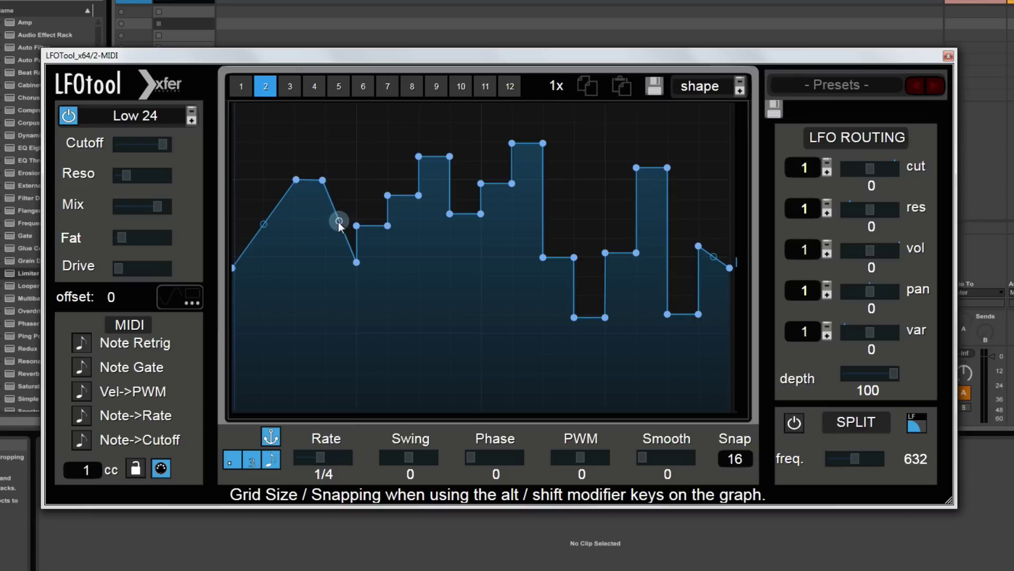
left_click_drag(357, 262, 327, 264)
left_click_drag(299, 157, 356, 157)
mouse_move(346, 248)
left_mouse_down()
mouse_move(335, 312)
mouse_move(294, 313)
mouse_move(290, 175)
mouse_move(272, 158)
mouse_move(256, 196)
left_mouse_up()
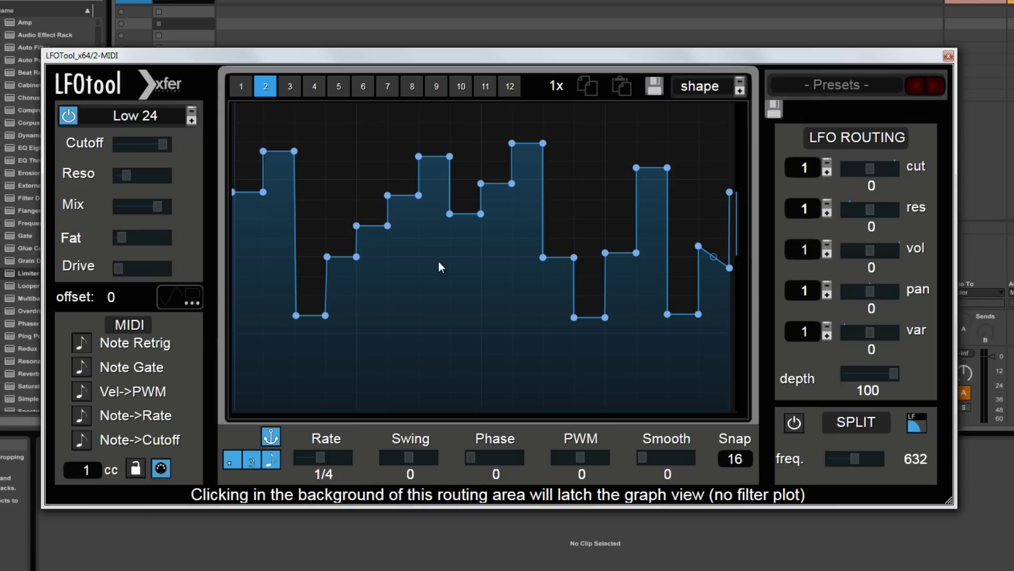
Step: Display graph 1, try different Warp playback speeds, and restore the Warp to 1x
left_click(241, 86)
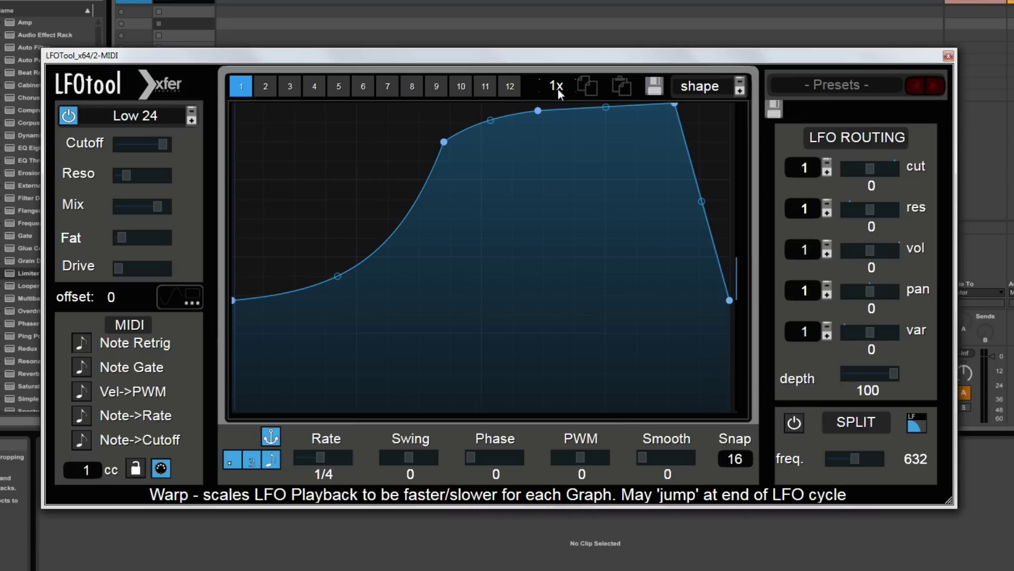
left_click_drag(564, 48, 564, 13)
mouse_move(565, 70)
left_mouse_down()
mouse_move(567, 20)
mouse_move(563, 52)
left_mouse_up()
left_click_drag(560, 132, 558, 139)
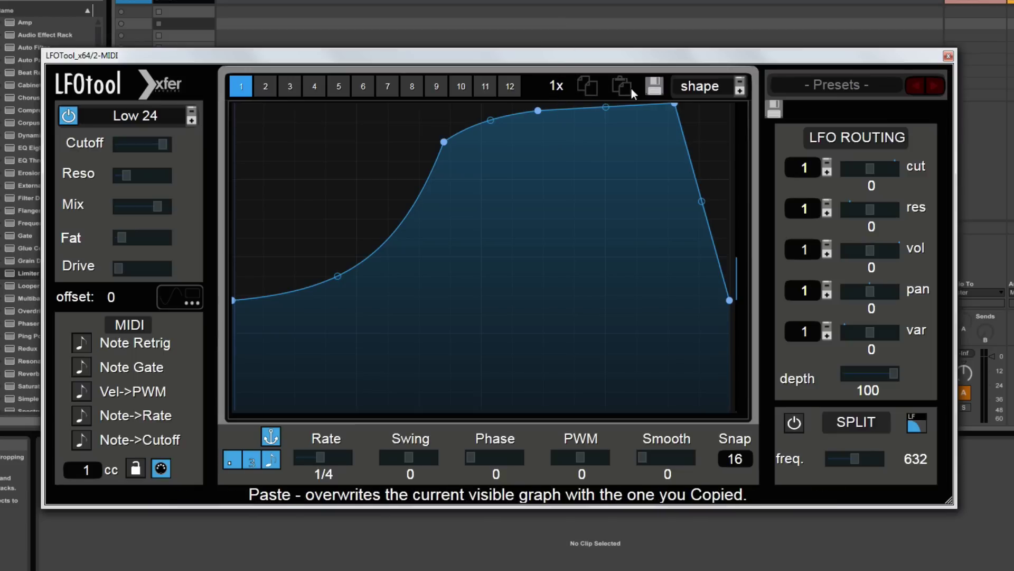
Step: Copy the stepped shape from graph 2 and paste it into graph 3
left_click(264, 88)
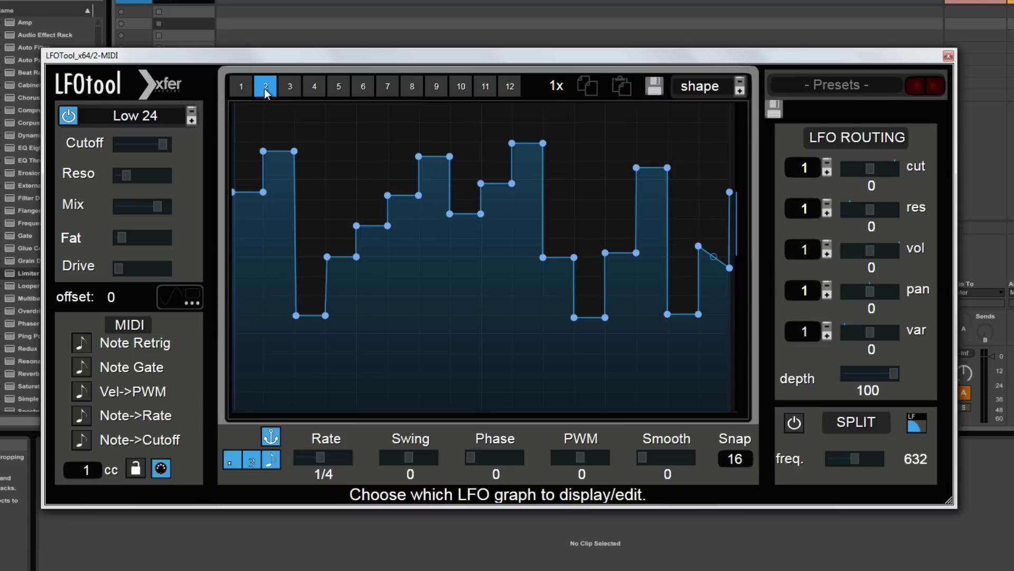
left_click(591, 93)
left_click(290, 88)
left_click(621, 88)
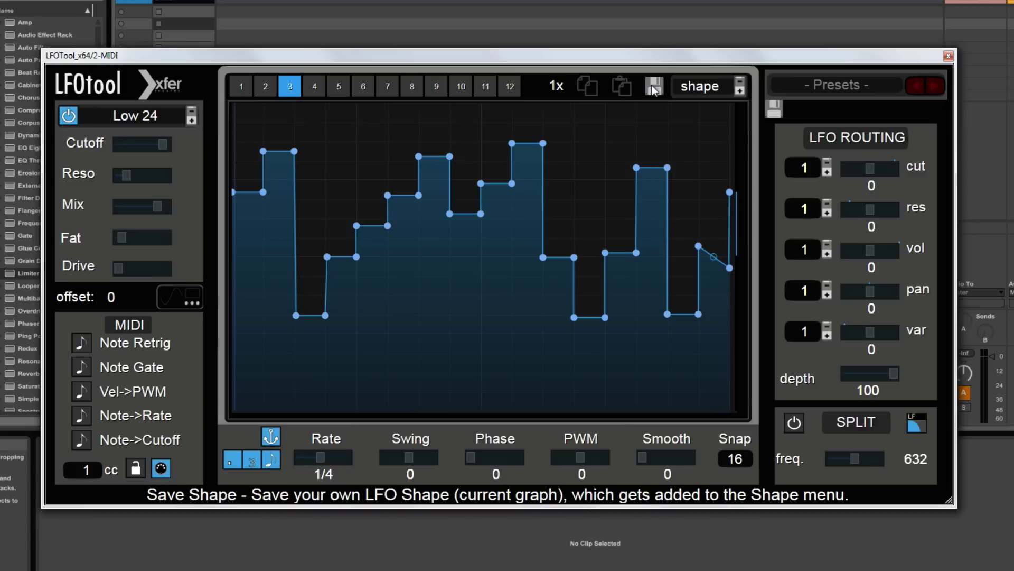
Step: Replace graph 3's shape with the Sidechain preset shape SC3
left_click(706, 93)
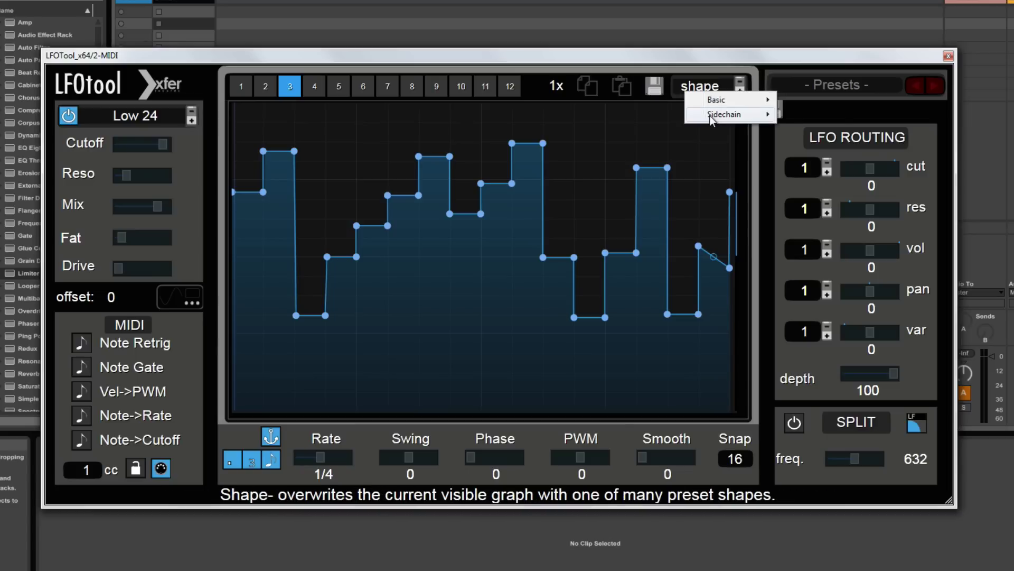
mouse_move(715, 114)
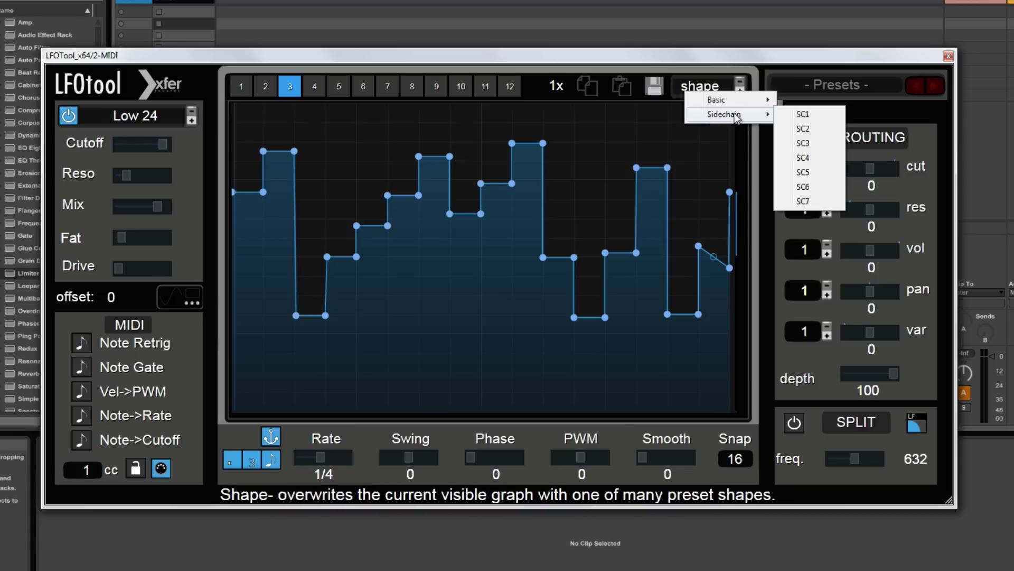
left_click(808, 143)
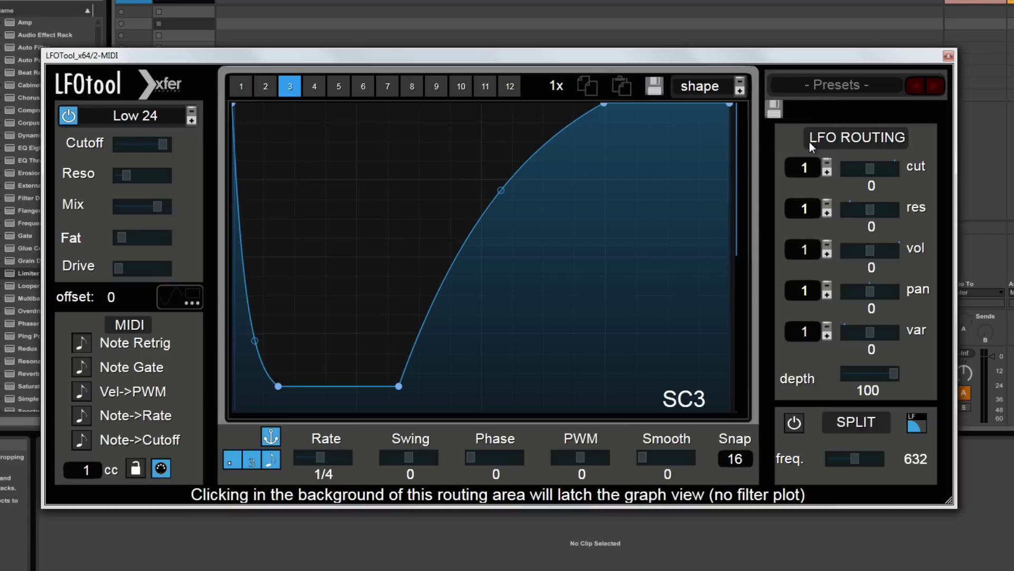
Step: Replace graph 3's shape with the Sidechain preset shape SC5
left_click(707, 89)
mouse_move(732, 116)
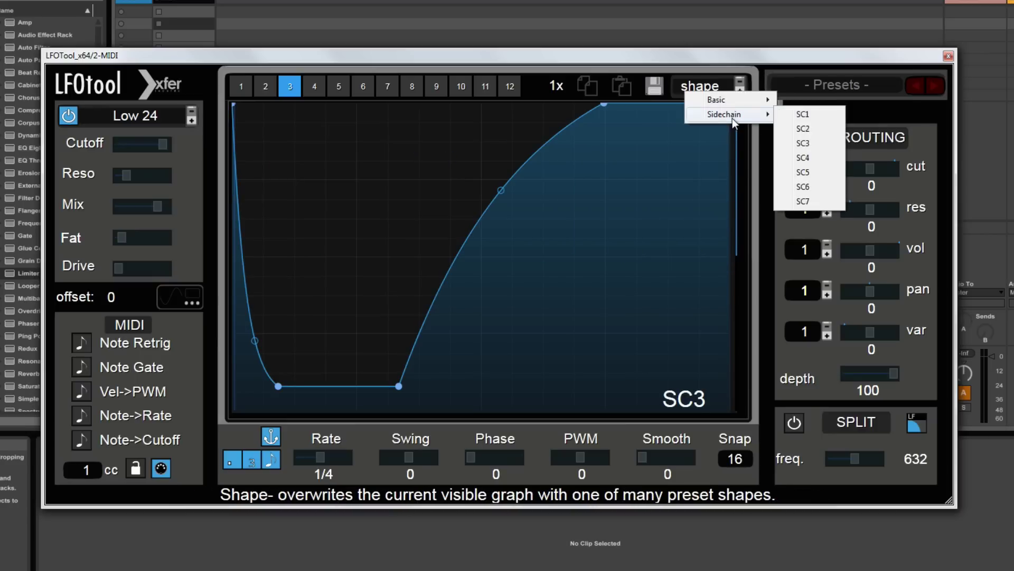
left_click(806, 173)
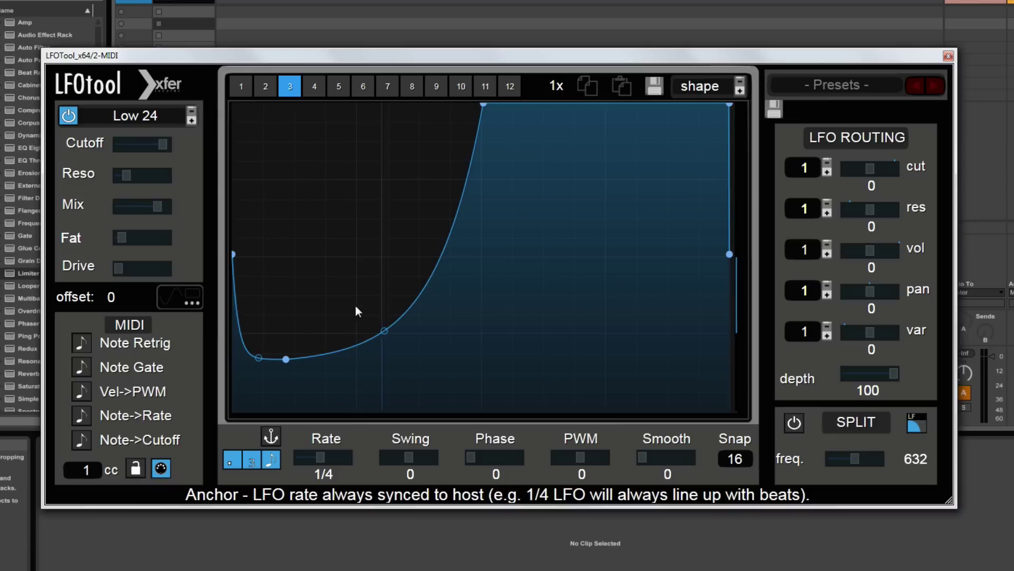
Step: Set the LFO Rate to one bar and enable Anchor to keep it synced to the host
mouse_move(318, 459)
left_mouse_down()
mouse_move(286, 462)
mouse_move(334, 462)
mouse_move(303, 464)
left_mouse_up()
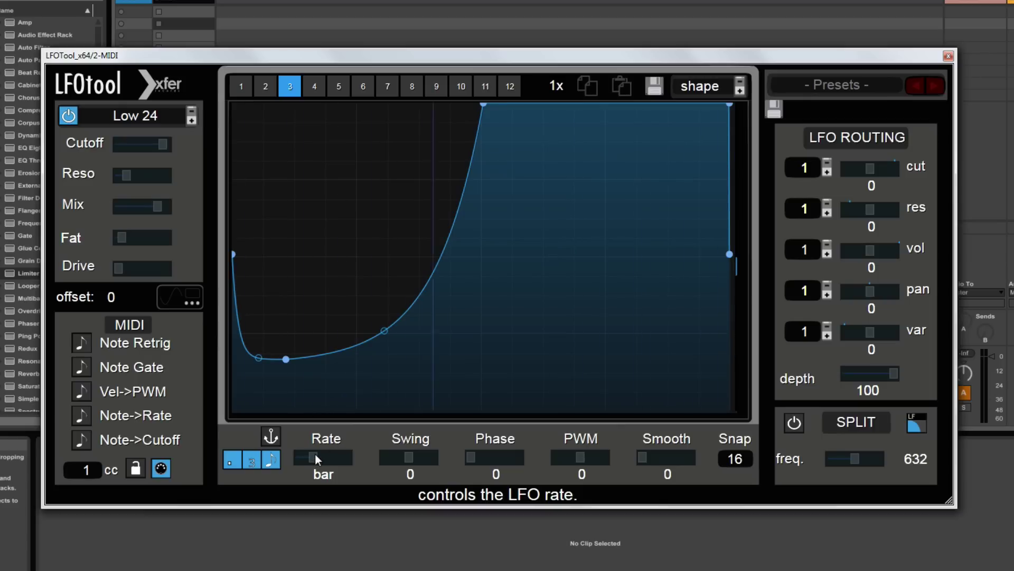
left_click(272, 437)
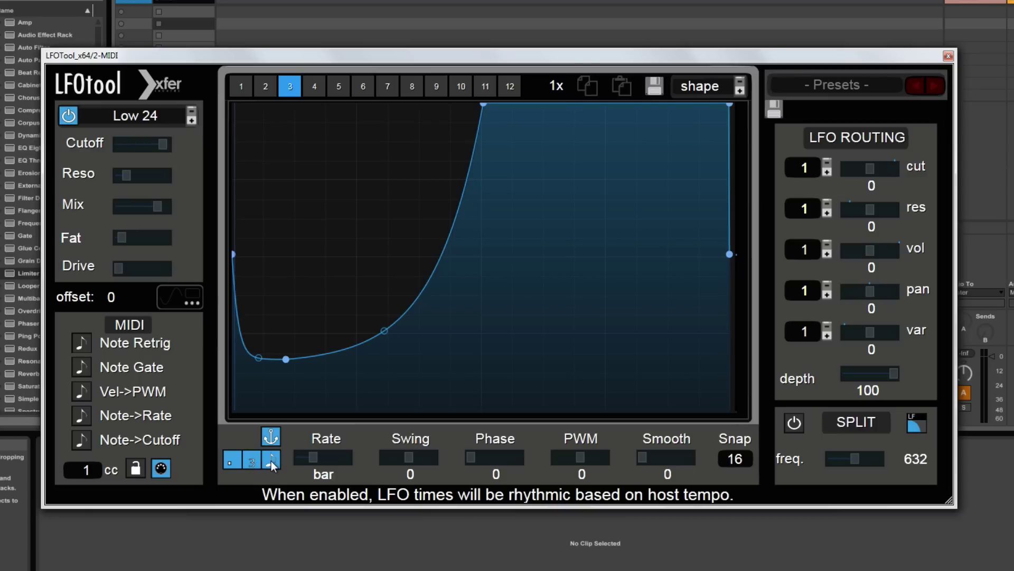
Step: Try a free-running LFO by disabling tempo sync and lowering the Rate to 0.107 Hz, and re-enable tempo sync
left_click(271, 461)
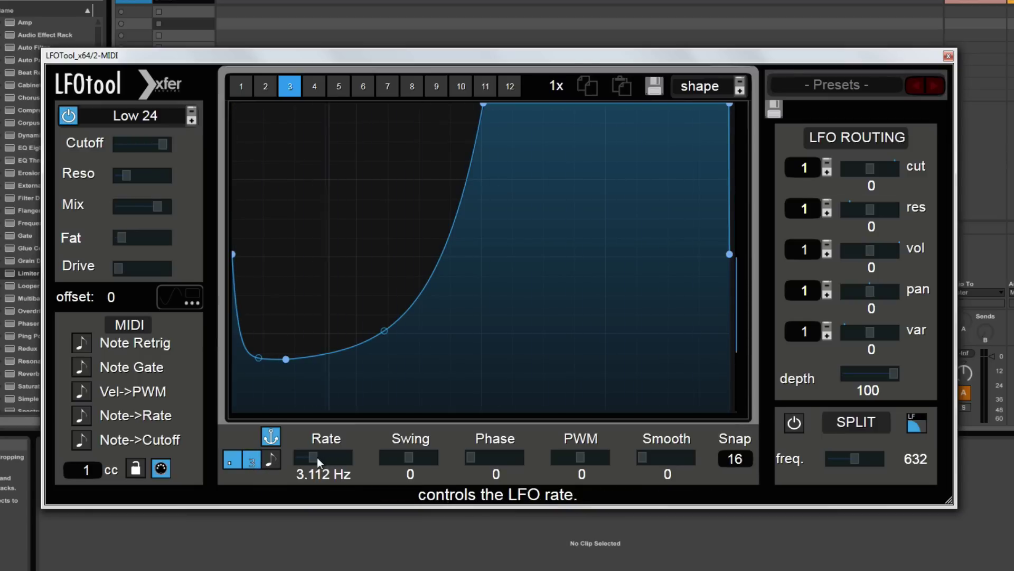
left_click_drag(313, 456, 291, 454)
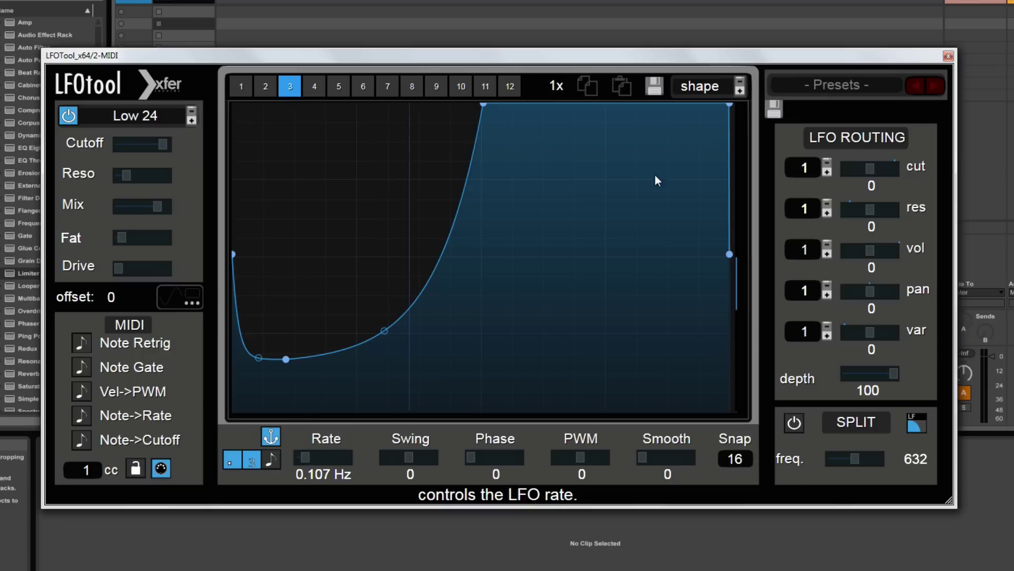
left_click(270, 461)
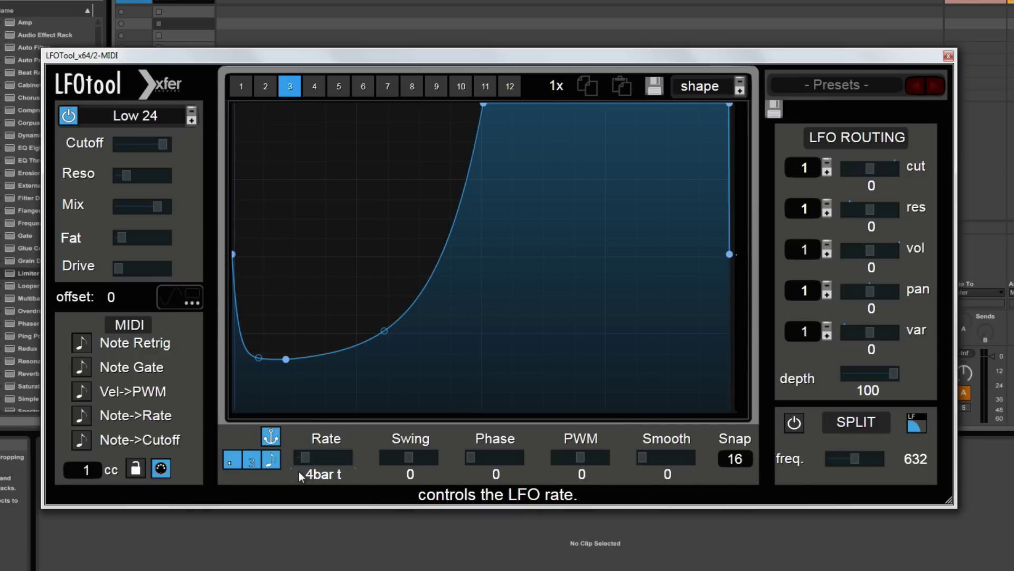
Step: Disable dotted and triplet values, set the Rate to 1/4, and re-enable triplet and dotted values
left_click(246, 462)
left_click(231, 461)
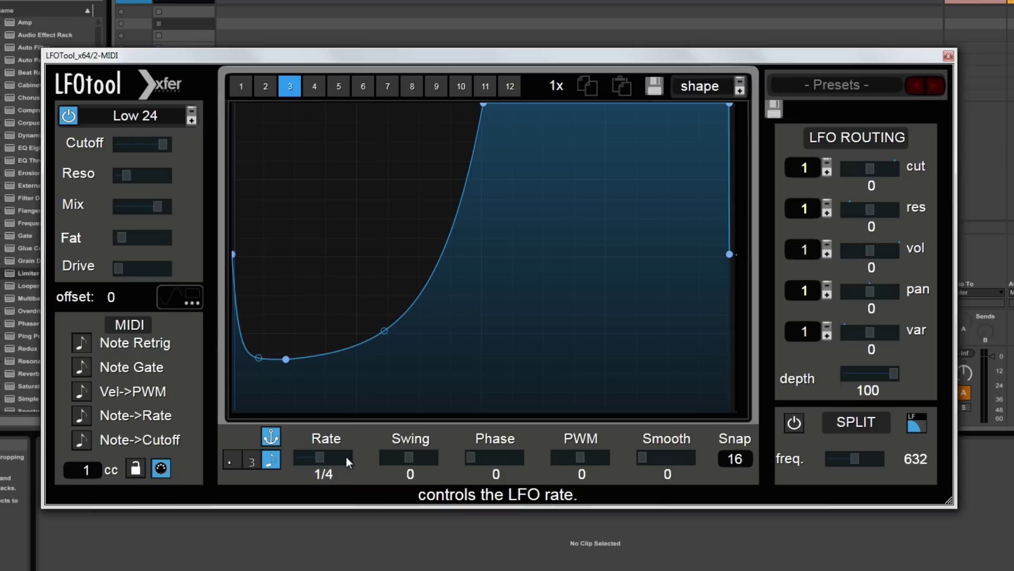
scroll(365, 456, "up", 1)
left_click(251, 460)
left_click(238, 459)
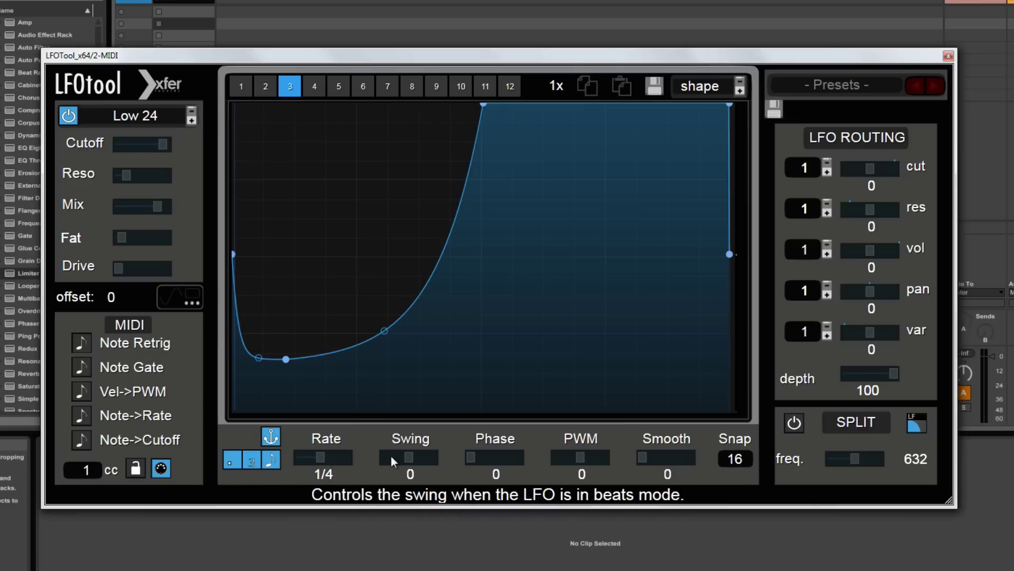
Step: Display graph 1, try a Swing of 49, and return the Swing to 0
left_click(242, 89)
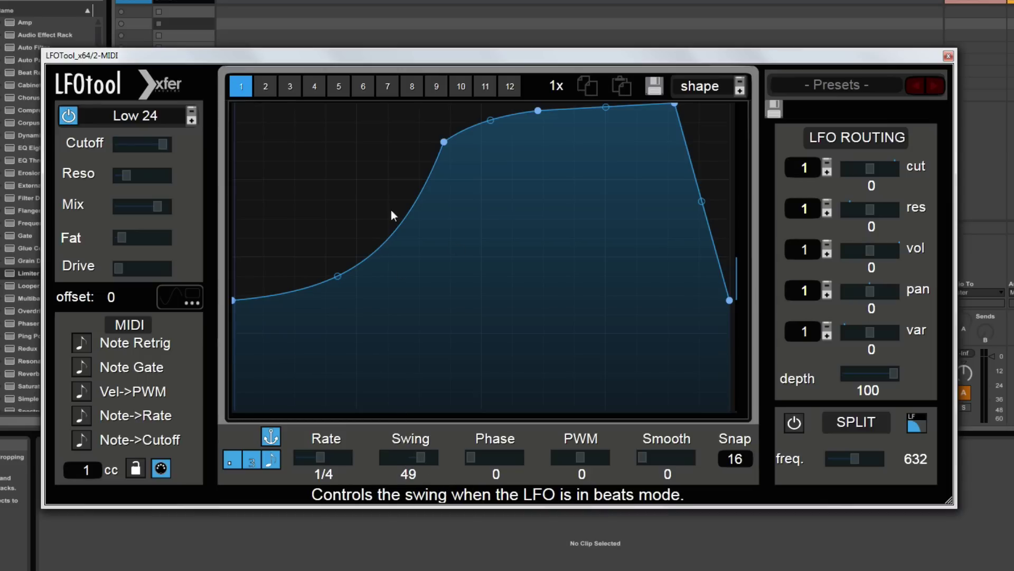
left_click_drag(418, 461, 374, 455)
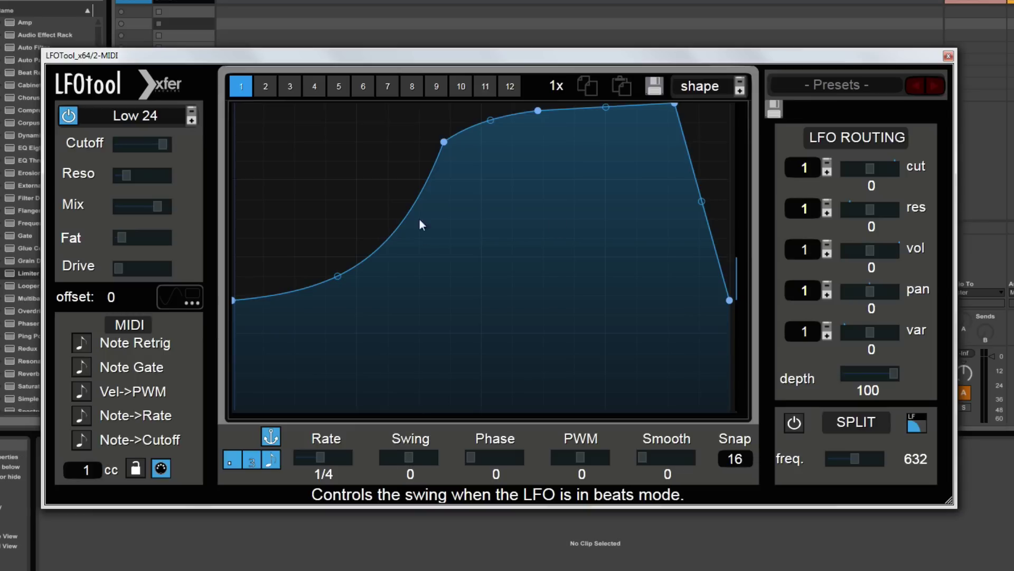
Step: Try different Phase, PWM and Smooth amounts on graph 1, including a Phase of 142, and reset each to 0
mouse_move(468, 452)
left_mouse_down()
mouse_move(562, 454)
mouse_move(435, 449)
left_mouse_up()
mouse_move(468, 459)
left_mouse_down()
mouse_move(494, 456)
mouse_move(446, 458)
left_mouse_up()
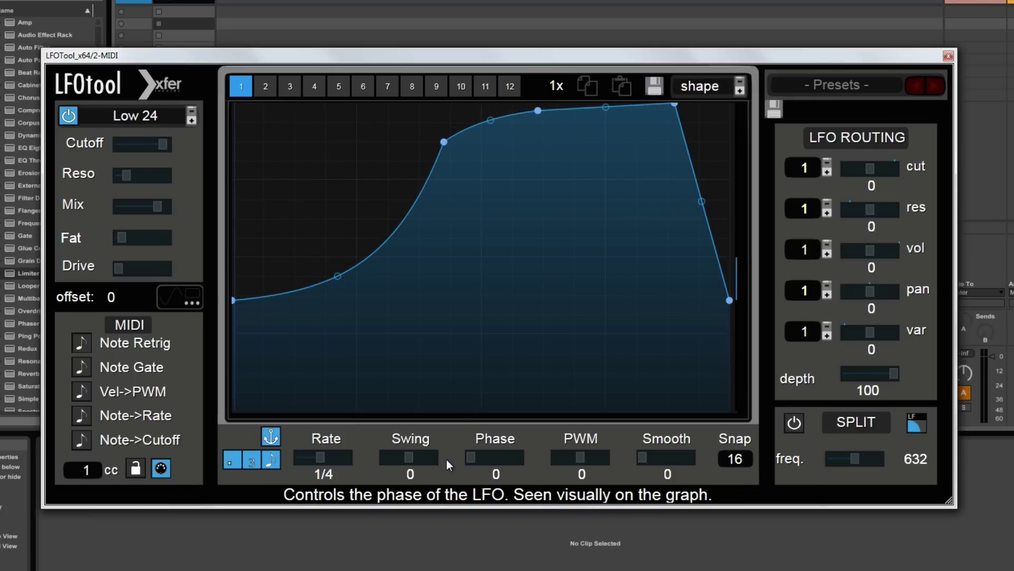
mouse_move(582, 458)
left_mouse_down()
mouse_move(555, 456)
mouse_move(602, 457)
mouse_move(535, 457)
mouse_move(615, 455)
mouse_move(559, 459)
mouse_move(587, 457)
mouse_move(570, 457)
left_mouse_up()
double_click(571, 457)
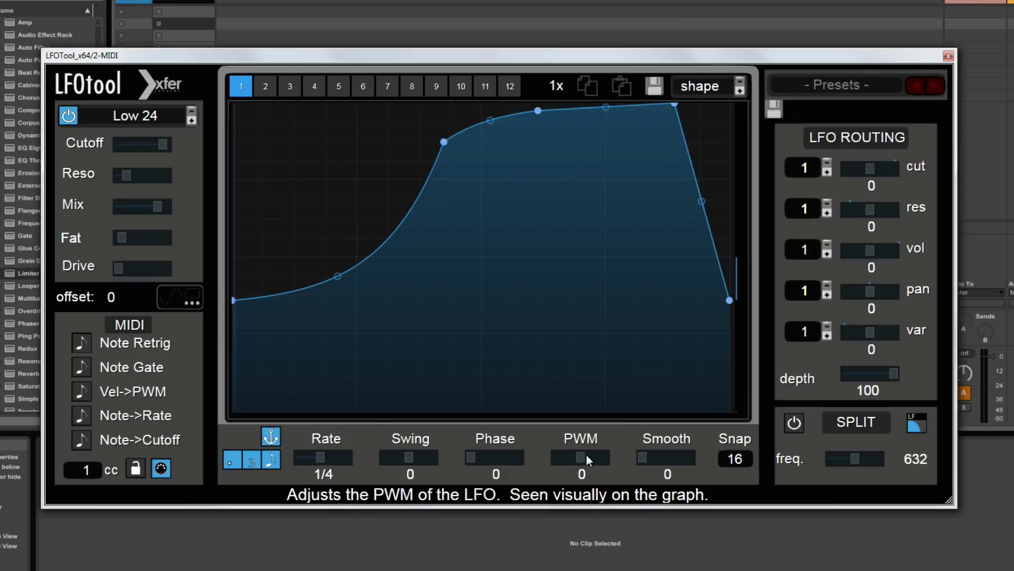
mouse_move(474, 458)
left_mouse_down()
mouse_move(531, 458)
mouse_move(511, 458)
mouse_move(524, 458)
left_mouse_up()
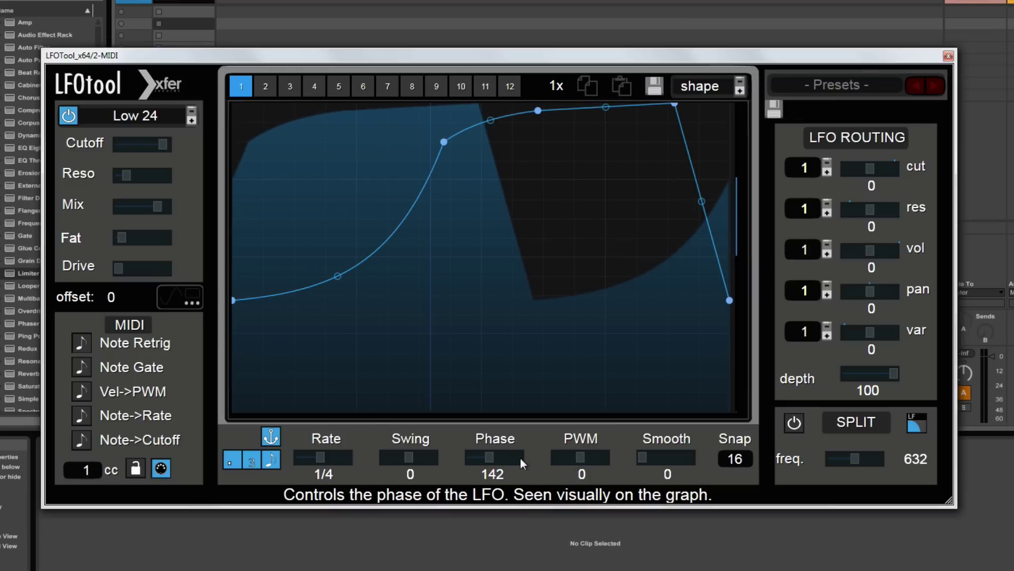
double_click(490, 456)
mouse_move(584, 458)
left_mouse_down()
mouse_move(611, 459)
mouse_move(594, 458)
left_mouse_up()
double_click(591, 458)
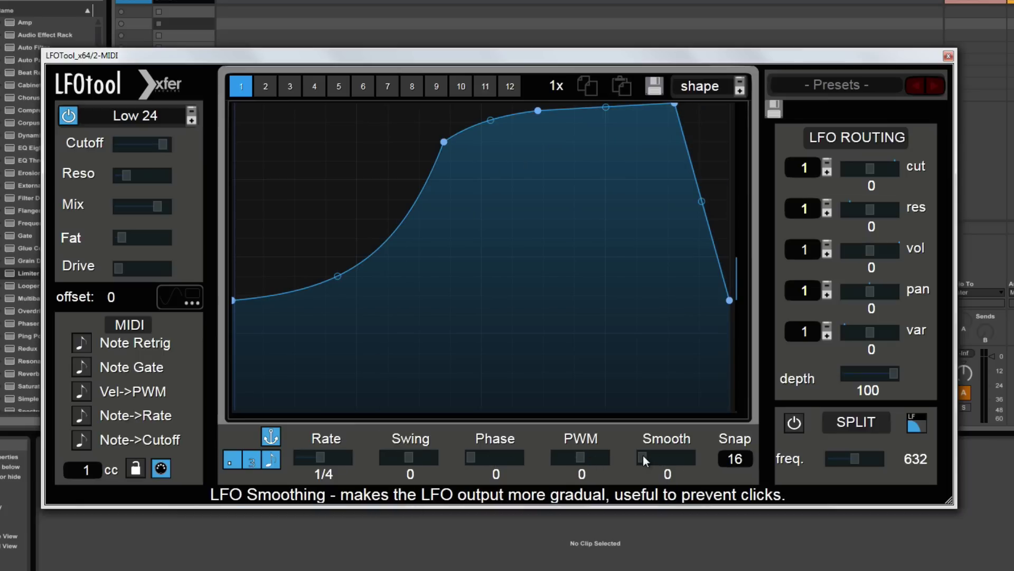
double_click(680, 457)
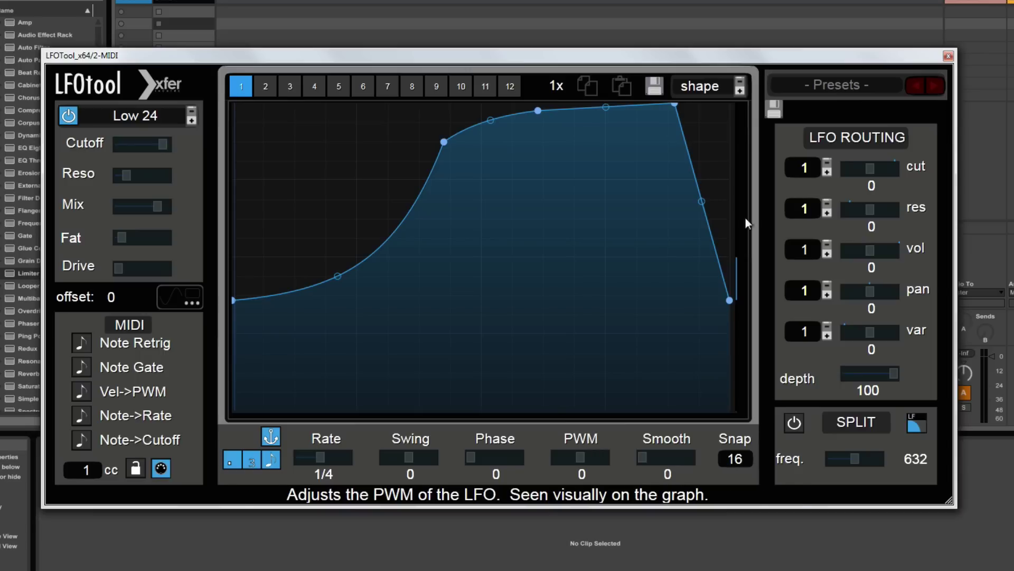
Step: Move graph 1's last peak point to the end of the cycle for a vertical drop, and try the Smooth control
left_click_drag(675, 105, 729, 106)
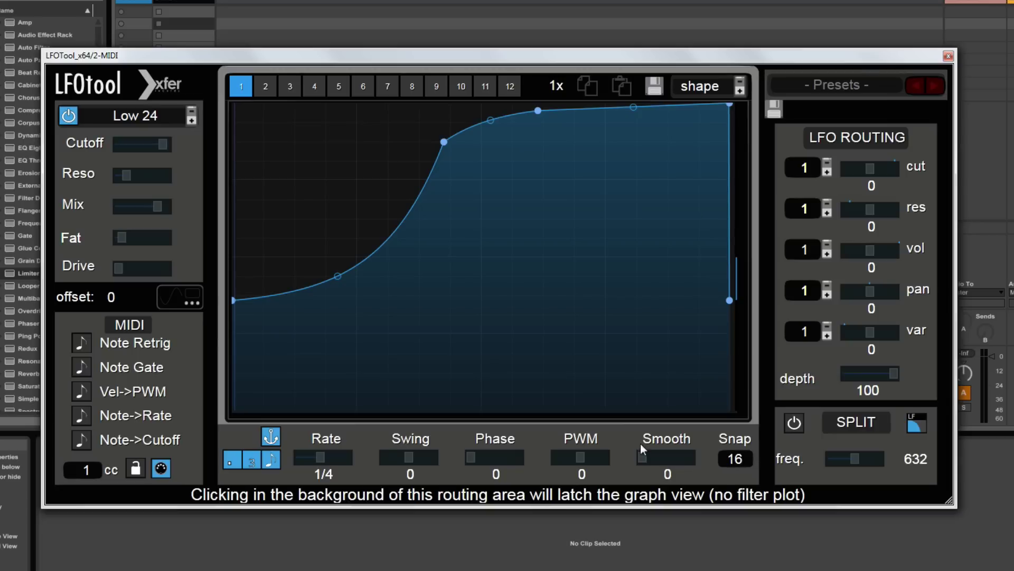
left_click_drag(693, 458, 712, 458)
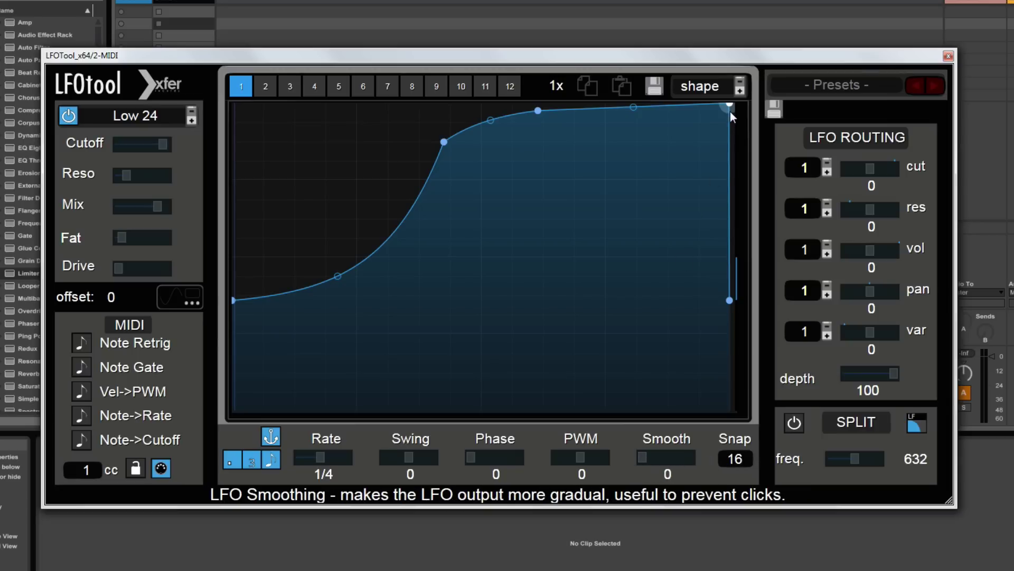
mouse_move(730, 106)
left_mouse_down()
mouse_move(727, 92)
mouse_move(728, 102)
left_mouse_up()
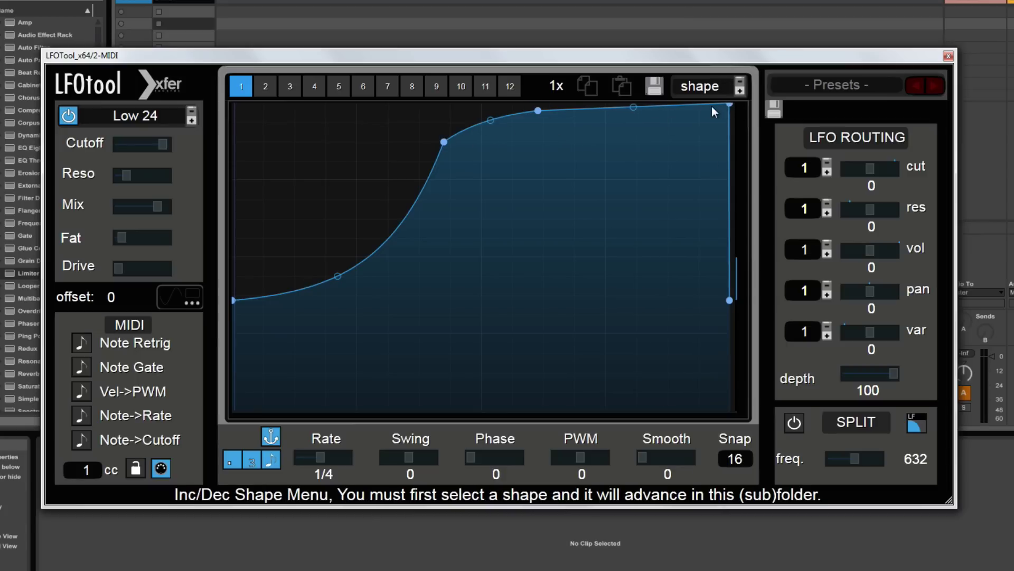
left_click_drag(730, 106, 738, 84)
Step: Display graph 2, raise its last sloped segment into a nearly flat high step, and try the Smooth control
left_click(267, 86)
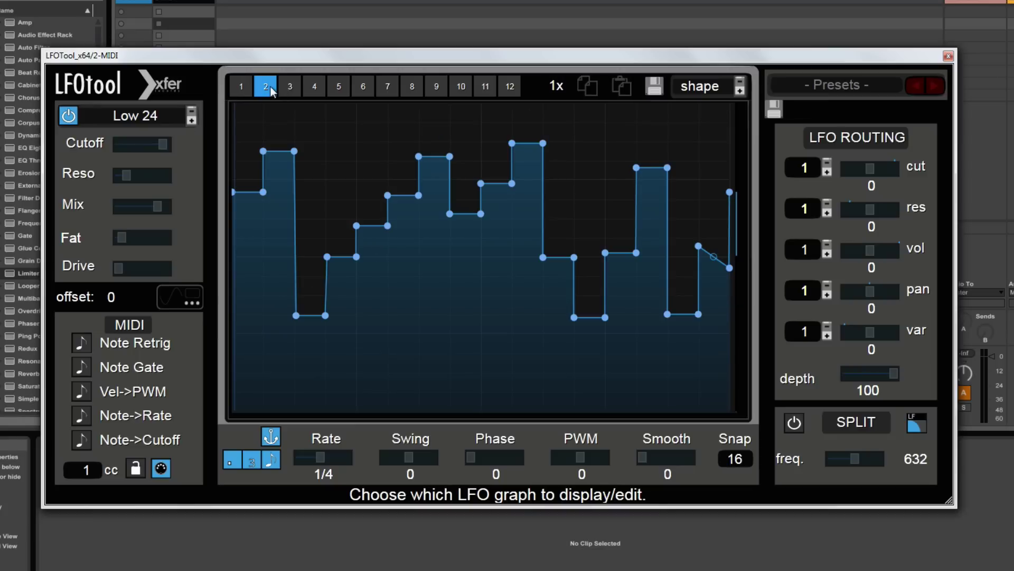
left_click_drag(716, 193, 725, 177)
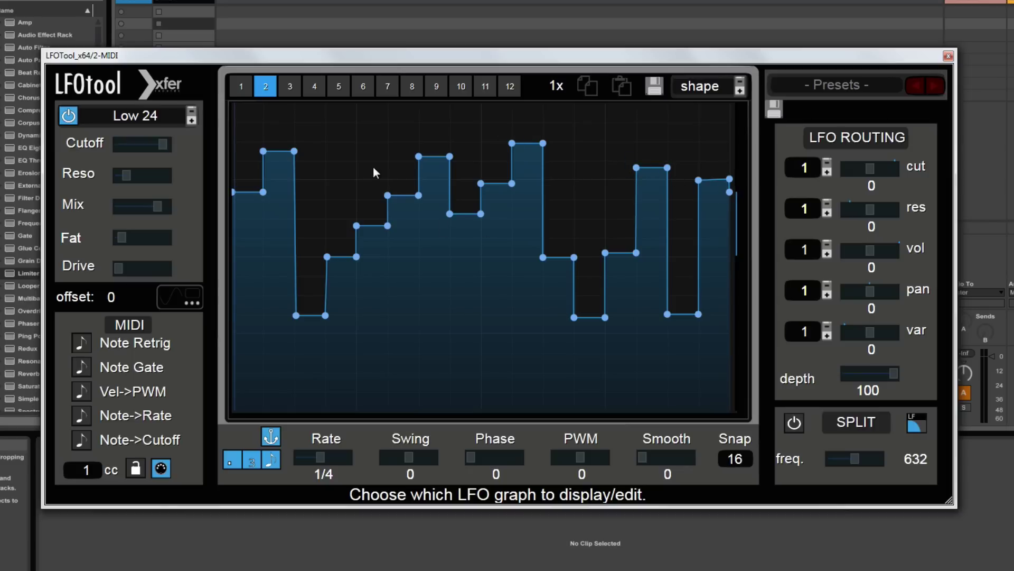
left_click_drag(642, 457, 710, 476)
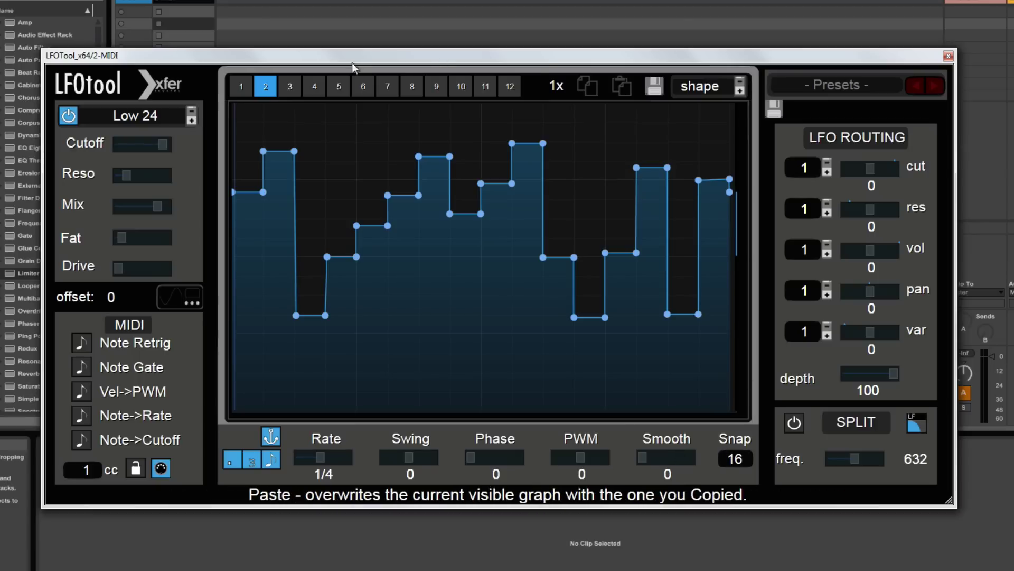
Step: Shift the plugin window to make room for the preset list, load the preset 1_8th Tremolo and look through its first graphs
left_click_drag(842, 55, 748, 70)
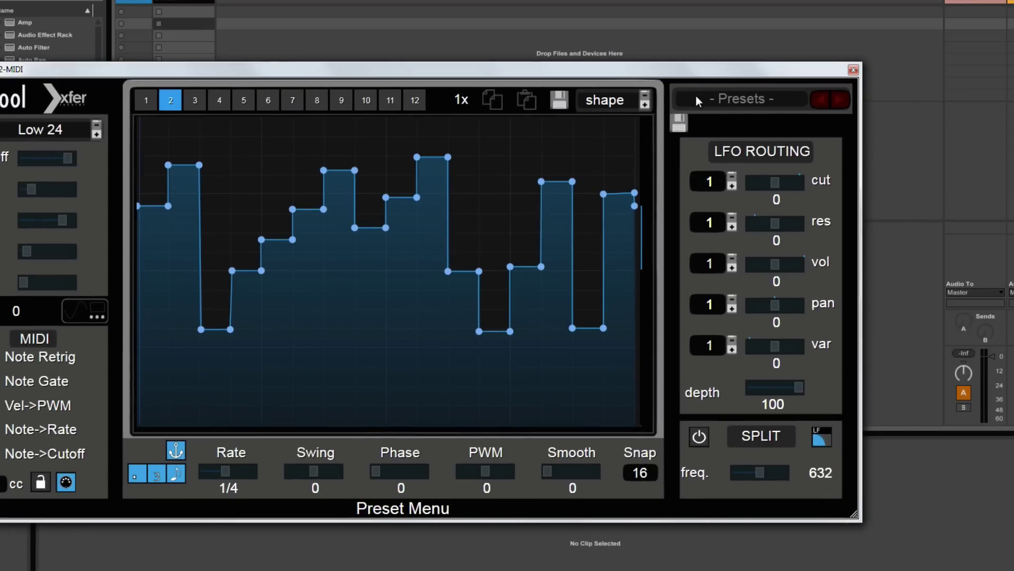
left_click(743, 100)
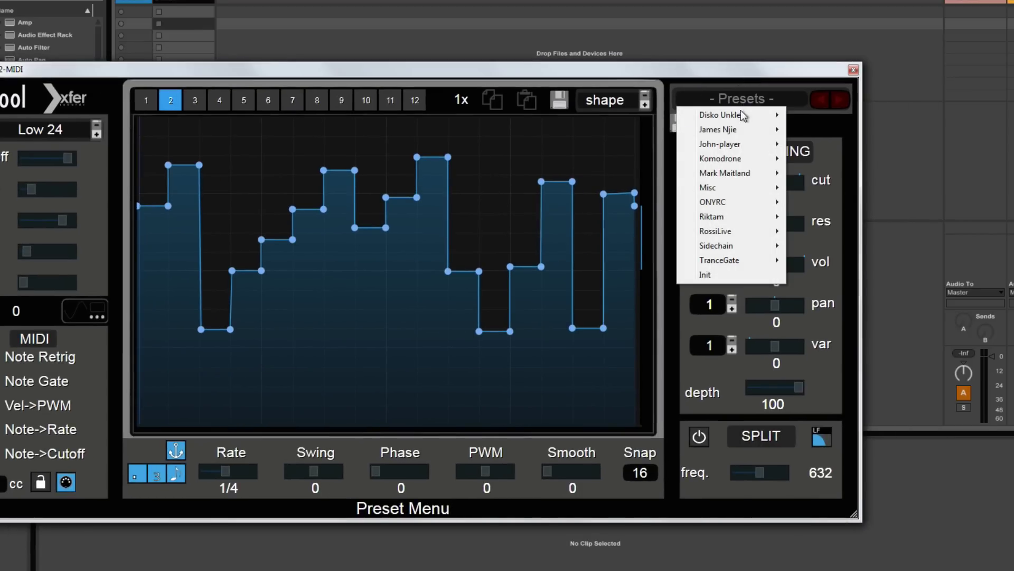
mouse_move(737, 176)
left_click(835, 216)
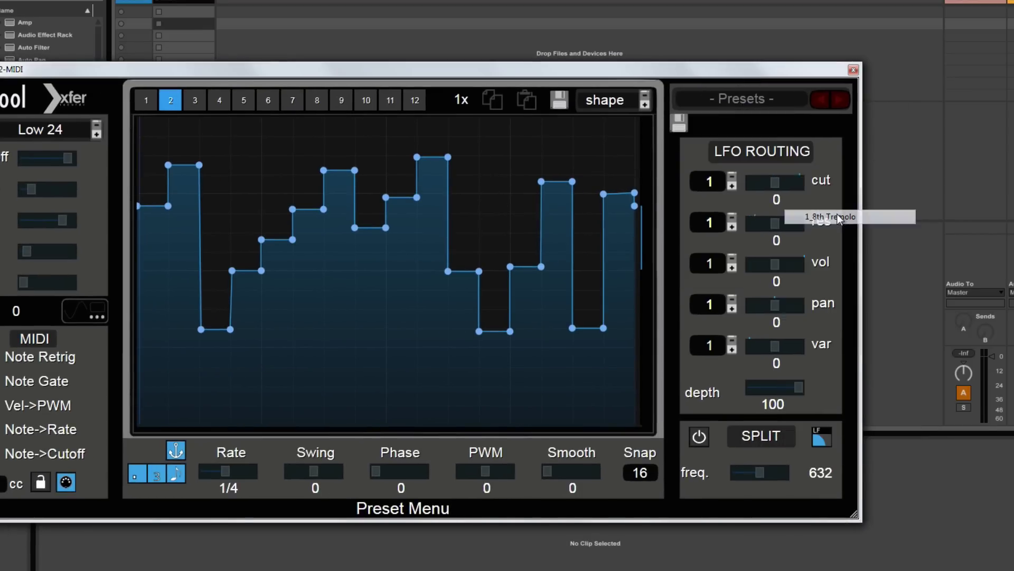
left_click(138, 98)
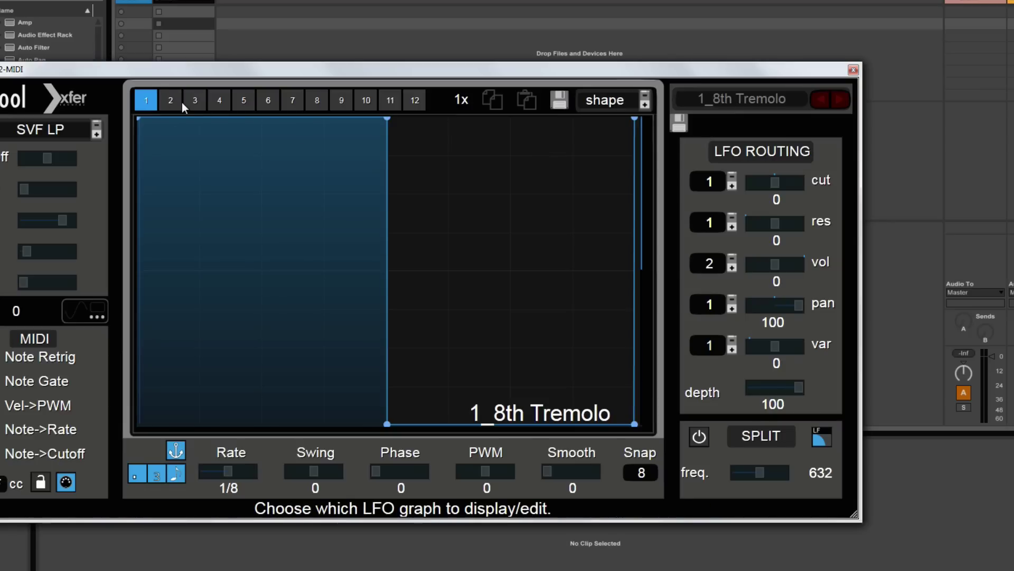
left_click(195, 101)
left_click(220, 102)
left_click(145, 100)
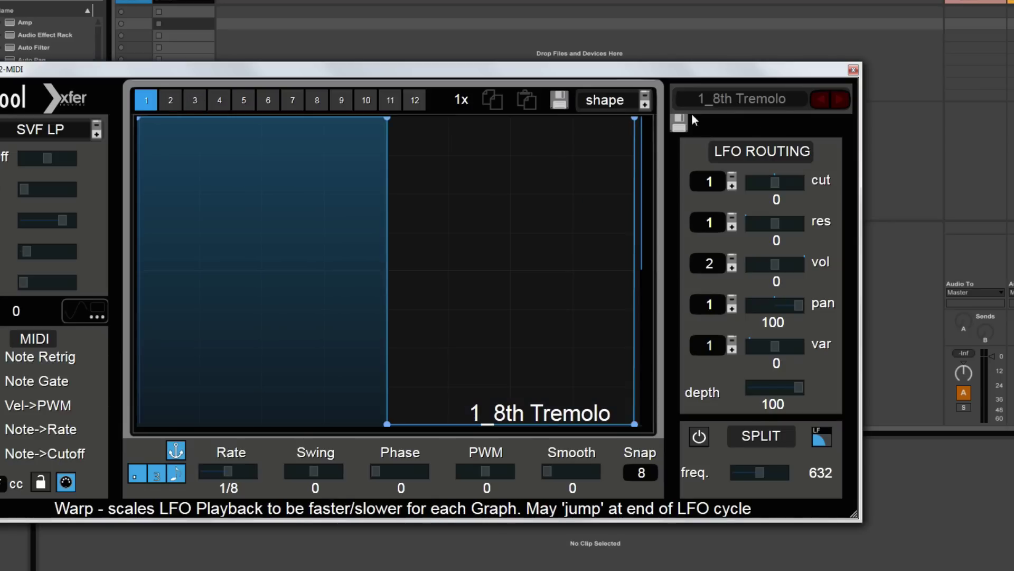
Step: Load the RossiLive preset 7-1 Side Chainer and look through its graphs, returning to graph 1
left_click(771, 100)
mouse_move(731, 229)
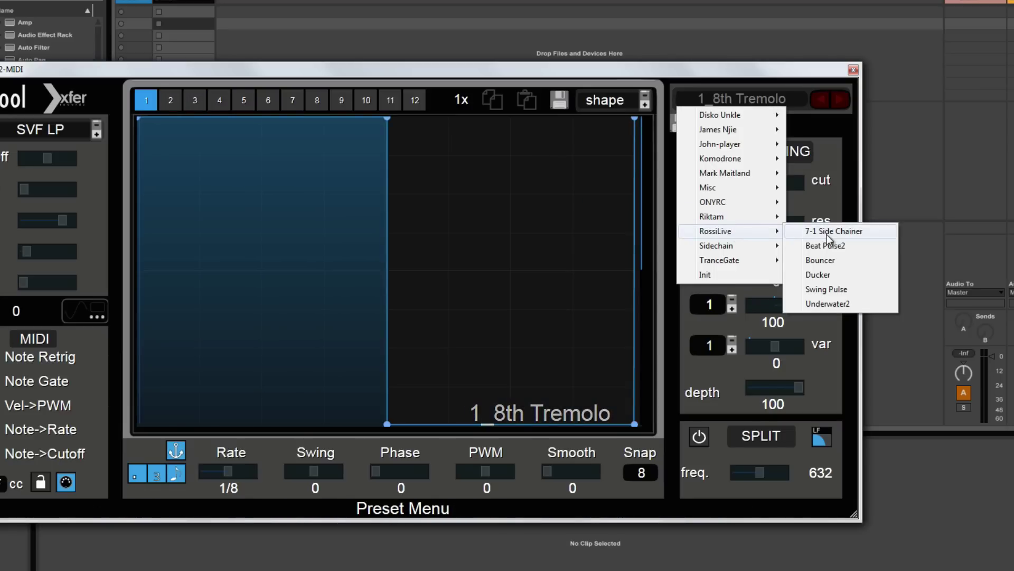
left_click(827, 233)
left_click(170, 100)
left_click(195, 100)
left_click(244, 100)
left_click(268, 101)
left_click(146, 101)
Step: Load the TranceGate preset TranceGate-1 and view graph 2, returning to graph 1
left_click(746, 100)
mouse_move(738, 262)
left_click(824, 259)
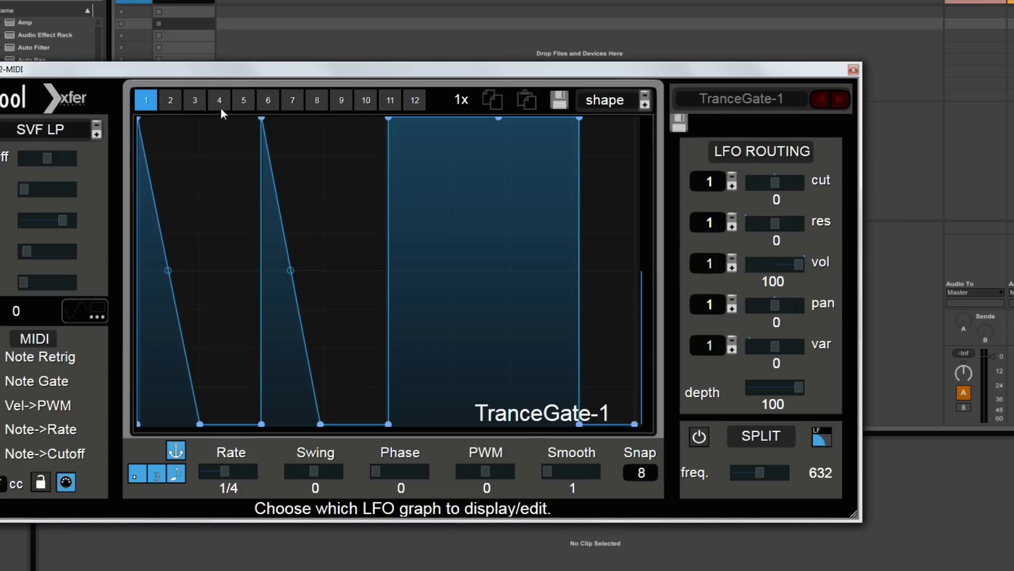
left_click(170, 100)
left_click(151, 100)
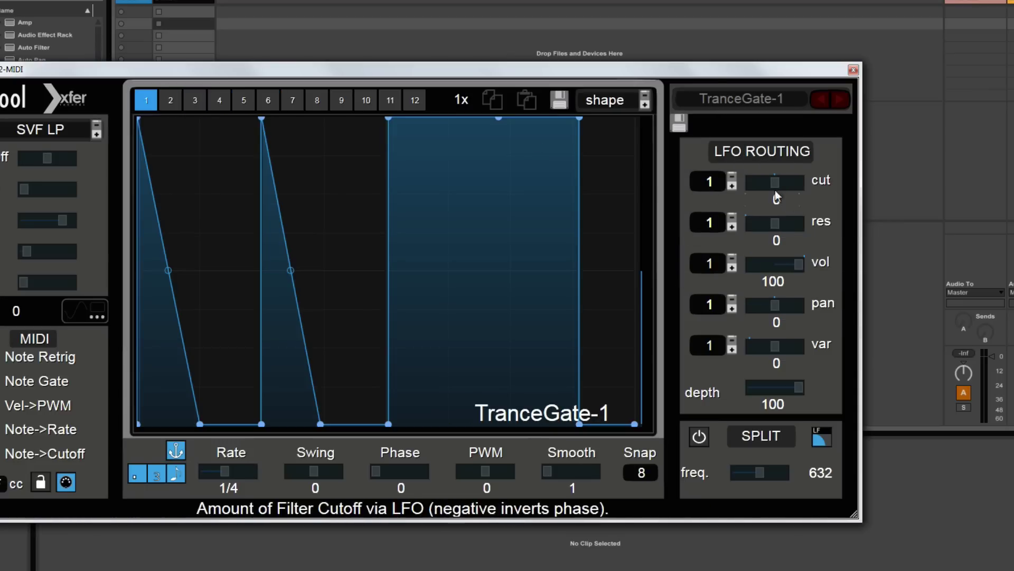
Step: Audition the Misc preset Discopator and the Disko Unkle preset Bounce To the Side
left_click(767, 102)
mouse_move(739, 192)
left_click(824, 188)
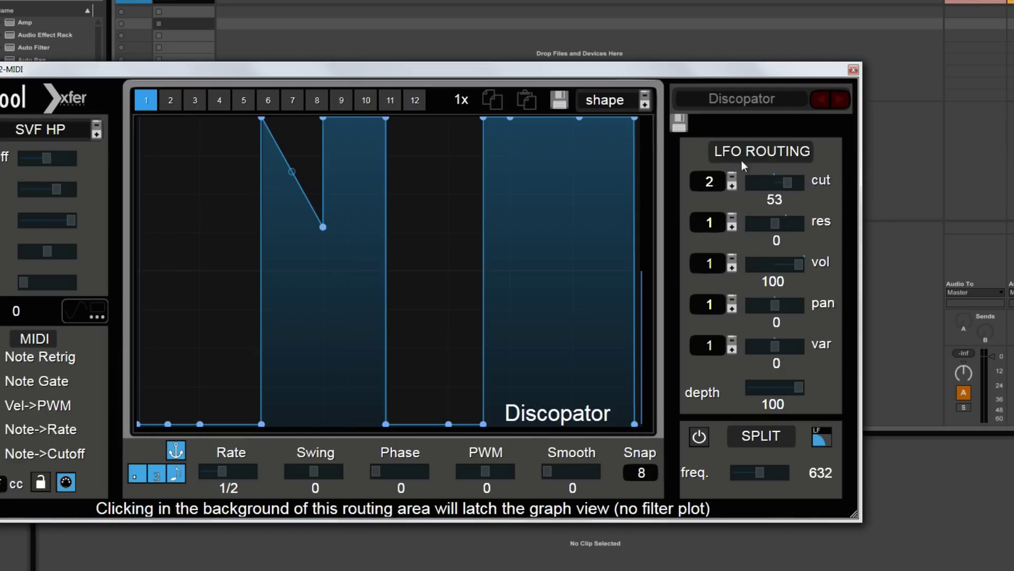
left_click(741, 103)
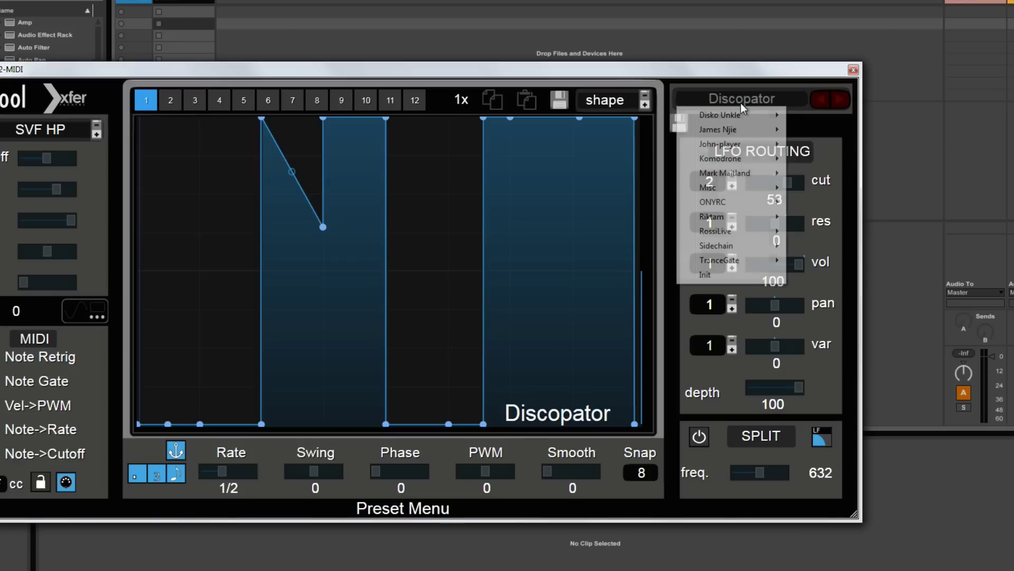
mouse_move(767, 118)
left_click(811, 115)
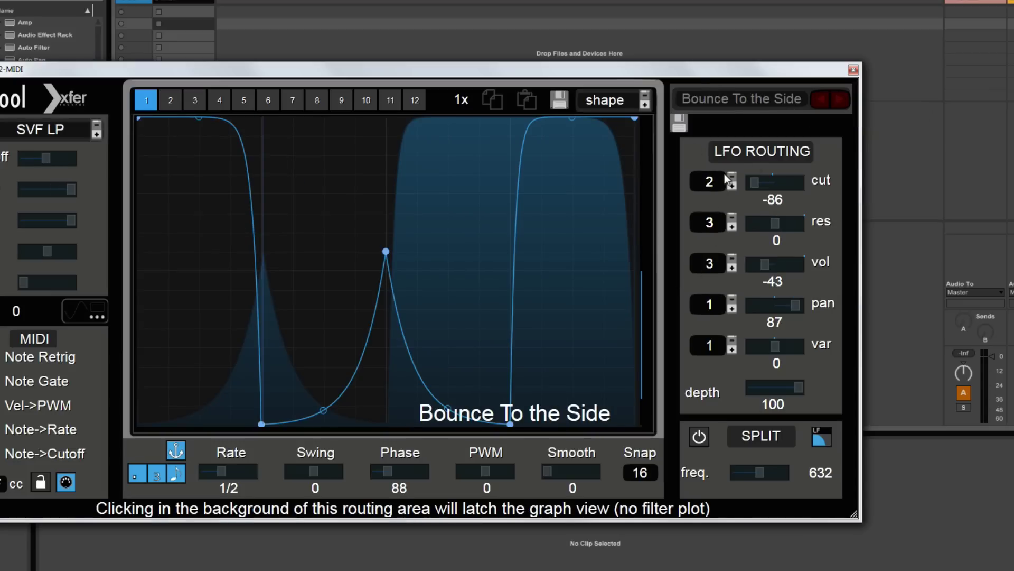
Step: Reset the plugin by loading the Init preset
left_click(751, 103)
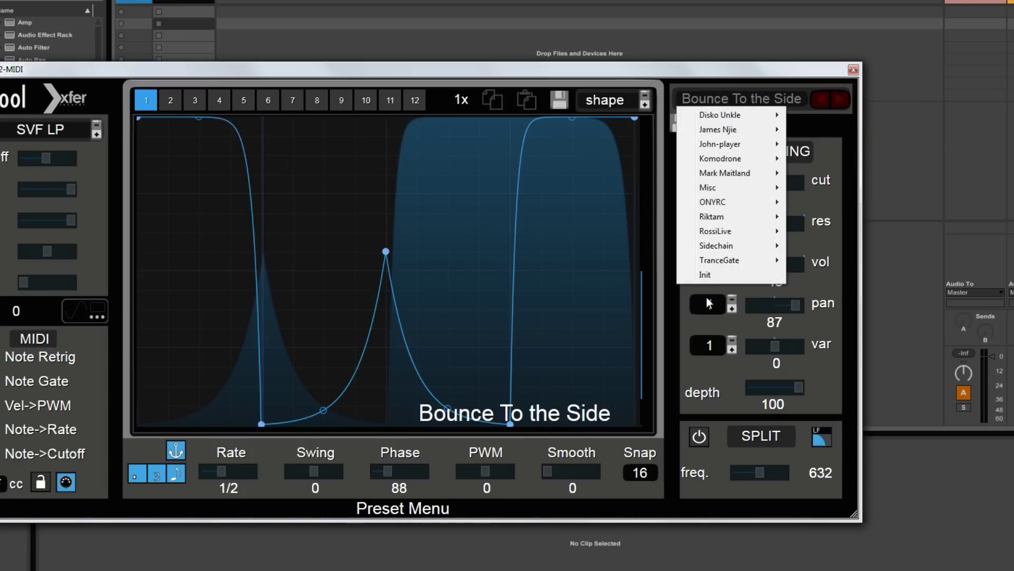
left_click(705, 275)
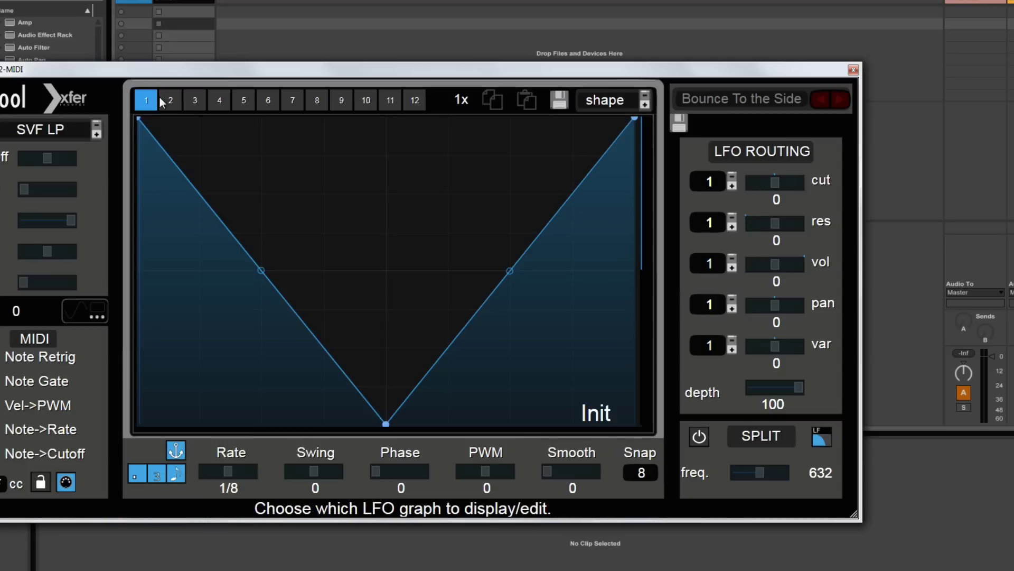
Step: Browse the Basic and Sidechain categories of preset shapes available for the LFO graph
left_click(602, 101)
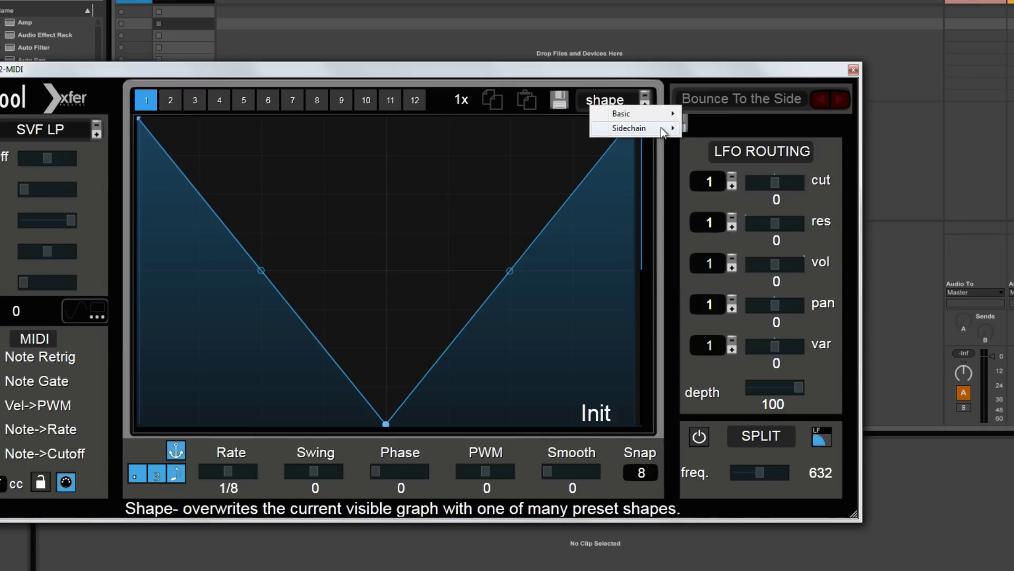
mouse_move(662, 130)
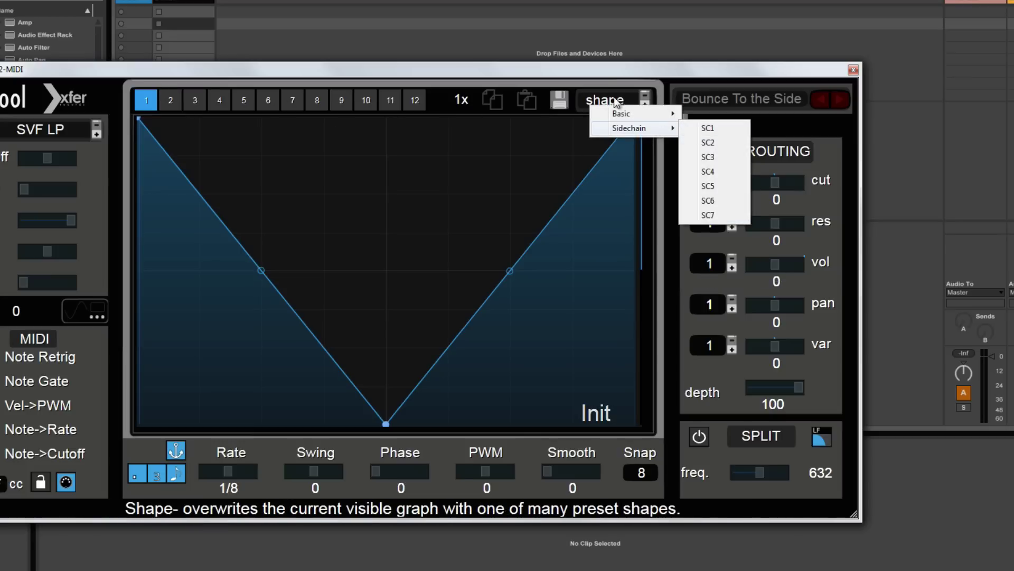
left_click(603, 74)
left_click(605, 101)
mouse_move(622, 132)
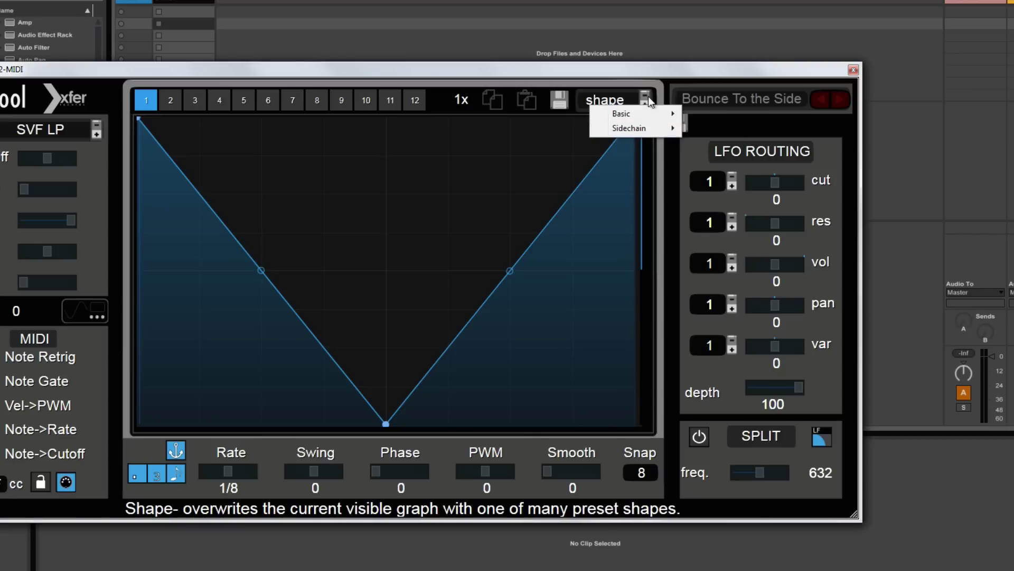
left_click(746, 82)
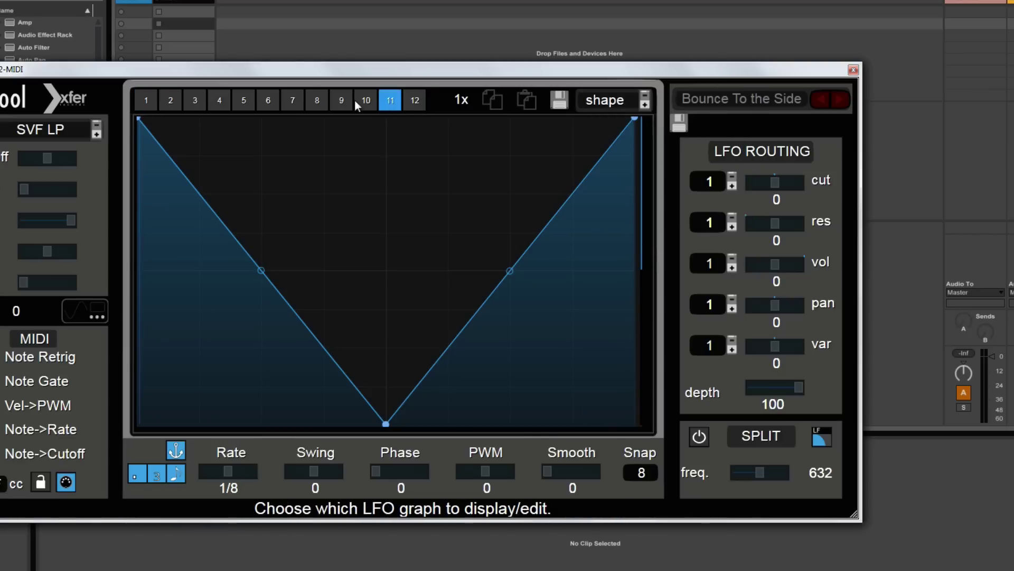
Step: Apply the Sidechain shape SC1 to graph 1 and move its upper end point slightly inward
left_click(603, 100)
mouse_move(616, 129)
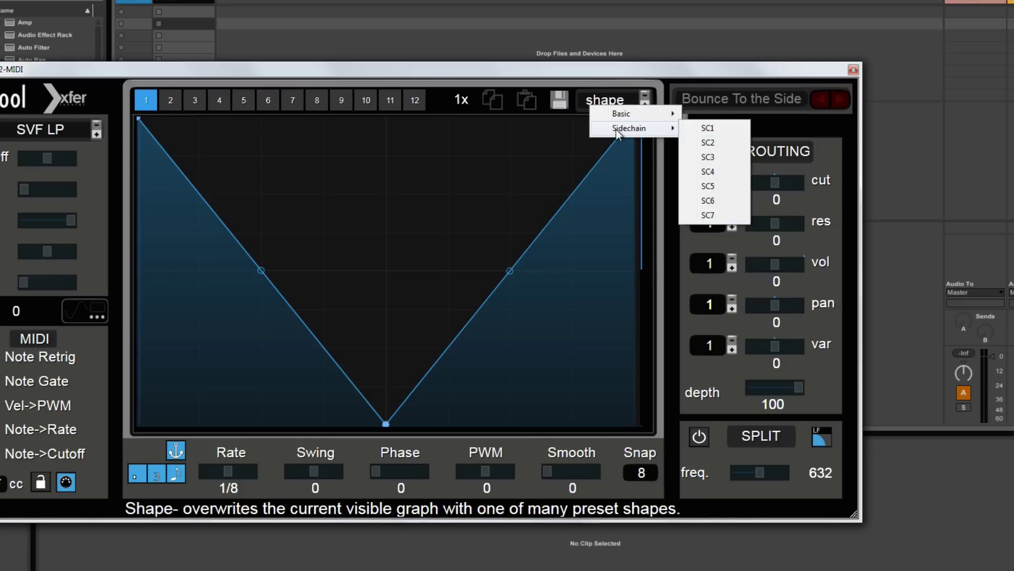
left_click(708, 128)
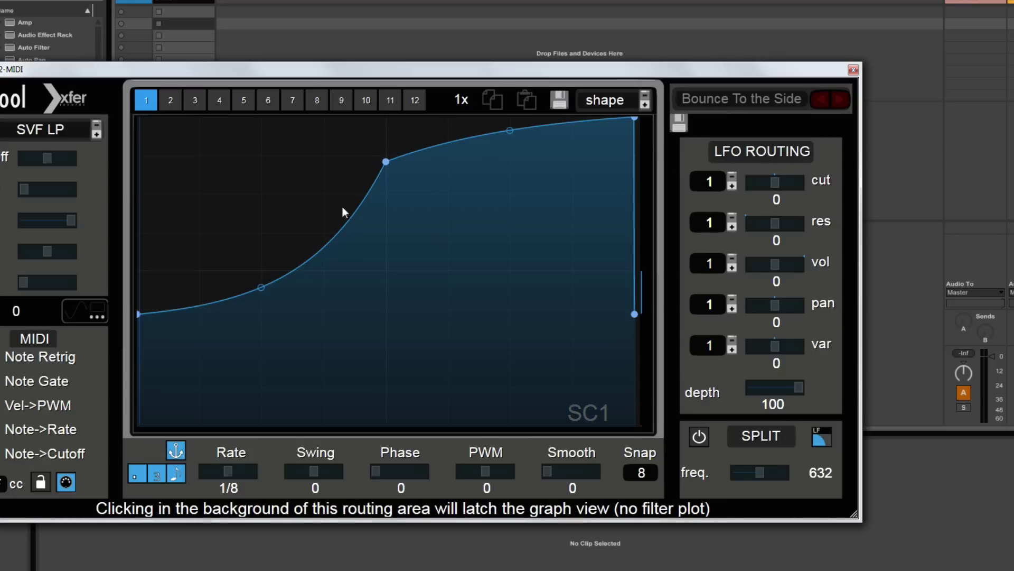
left_click_drag(632, 118, 614, 132)
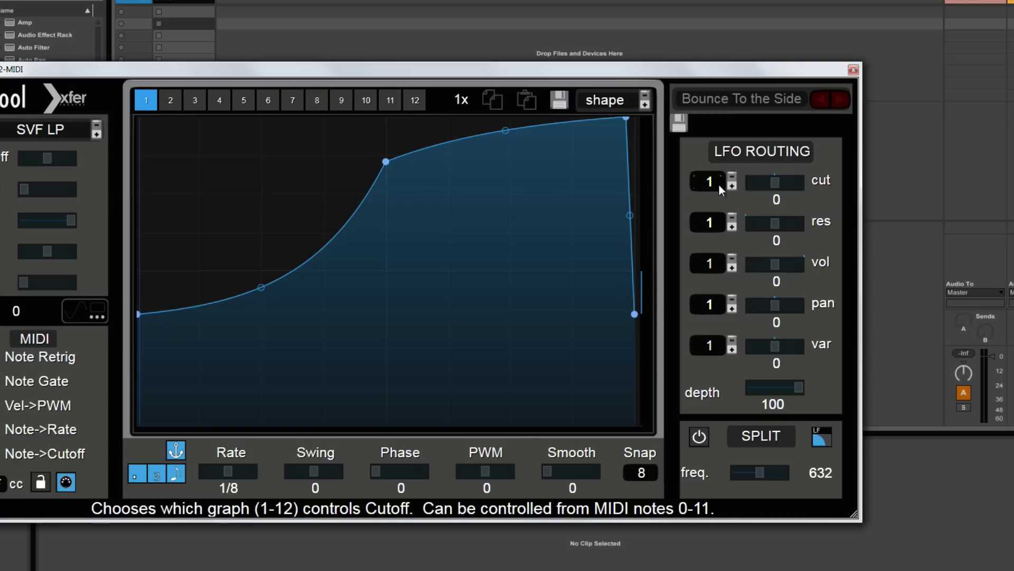
Step: View graph 12, return to graph 1, and set the LFO routing's cutoff amount to 64
left_click(416, 101)
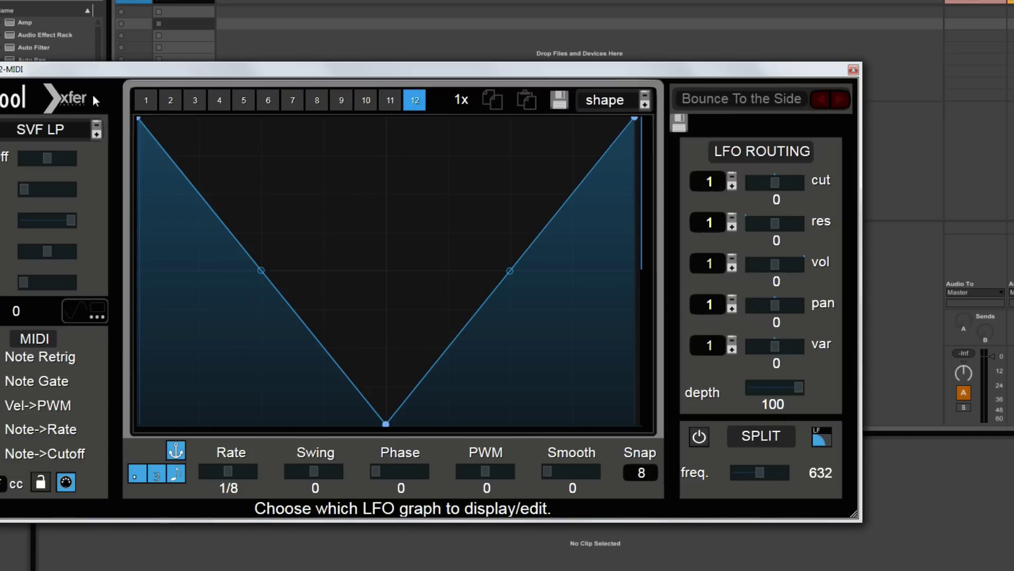
left_click(146, 101)
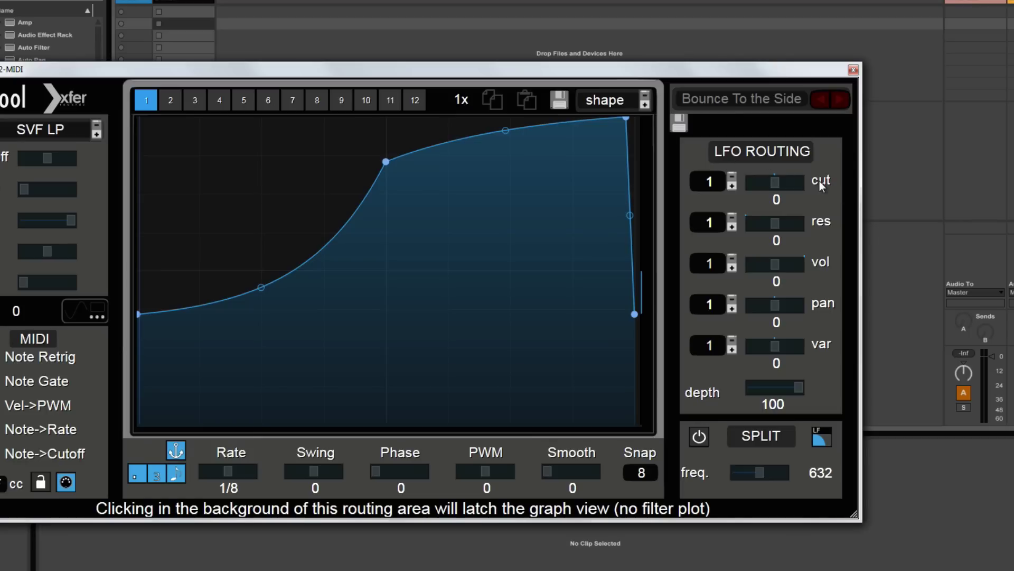
left_click_drag(776, 185, 664, 176)
left_click_drag(777, 185, 816, 186)
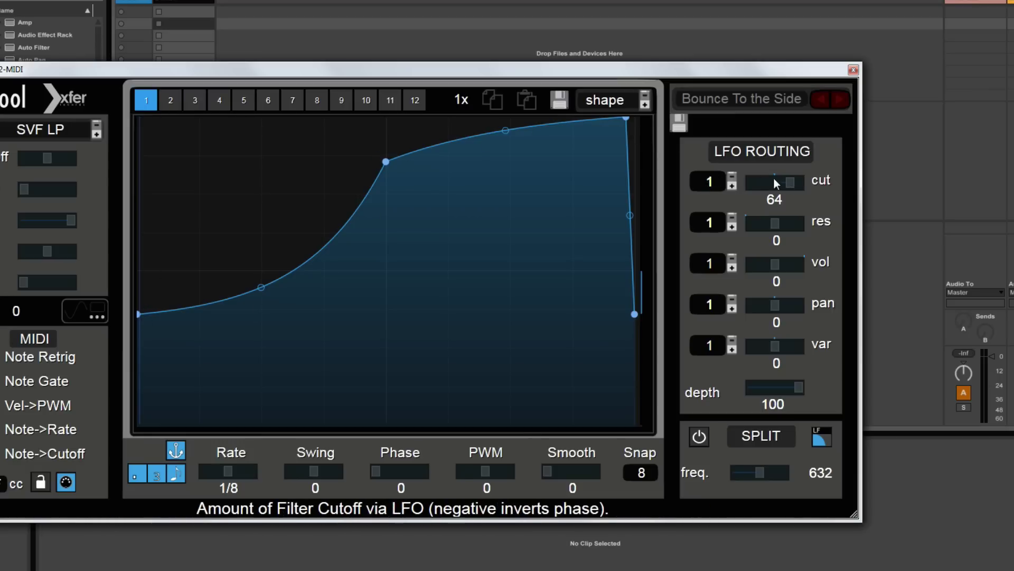
Step: Set the LFO rate to 1/2 t and increase the cutoff routing amount to 93
left_click(401, 342)
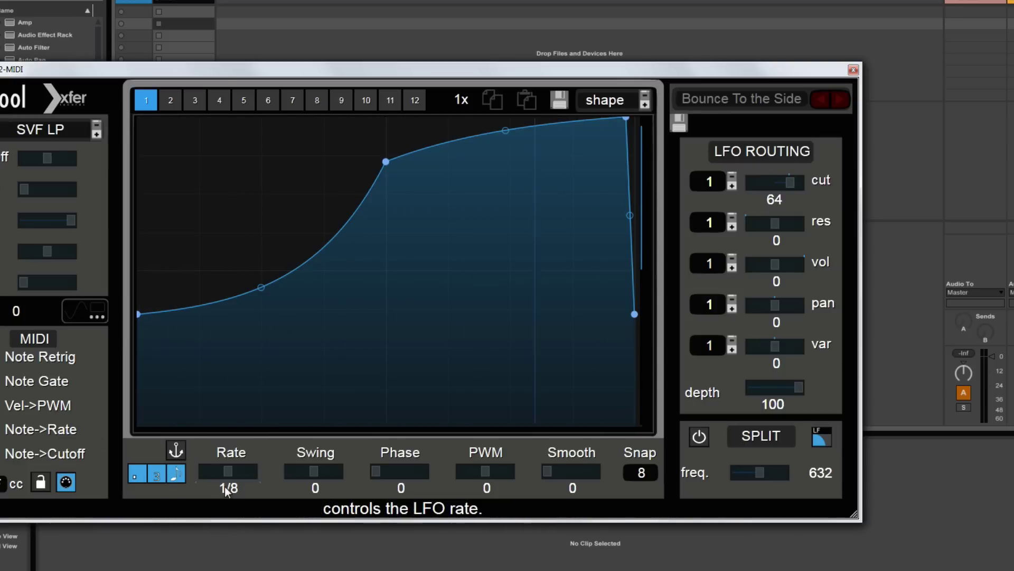
left_click_drag(228, 469, 210, 470)
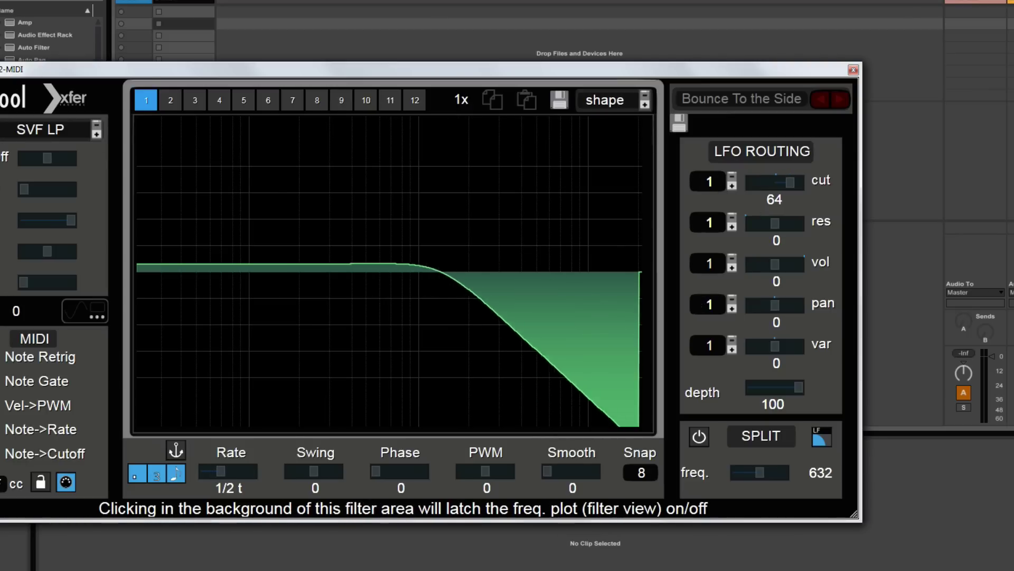
left_click_drag(785, 183, 809, 182)
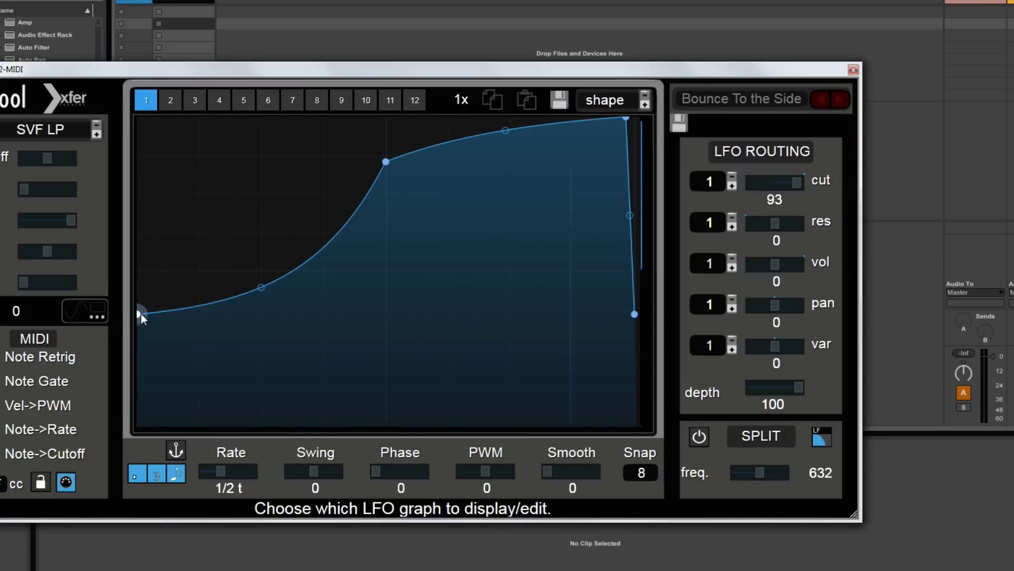
Step: Reshape graph 1 by lowering its start point to zero, adding a high point before the midpoint and a low point after it
left_click_drag(141, 315, 139, 423)
double_click(309, 326)
left_click_drag(309, 325, 242, 194)
left_click_drag(321, 182, 335, 386)
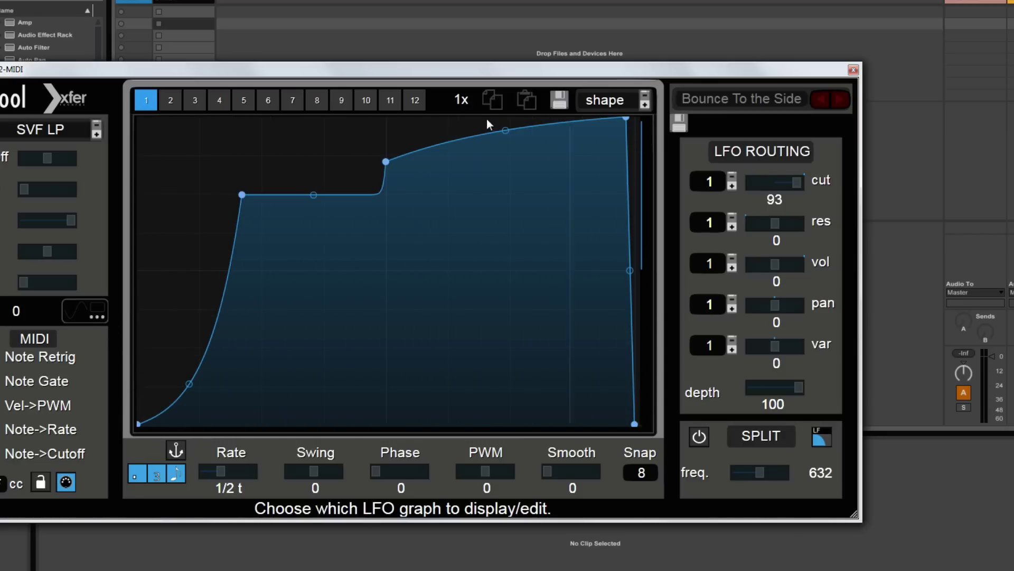
double_click(468, 135)
left_click_drag(468, 136, 440, 416)
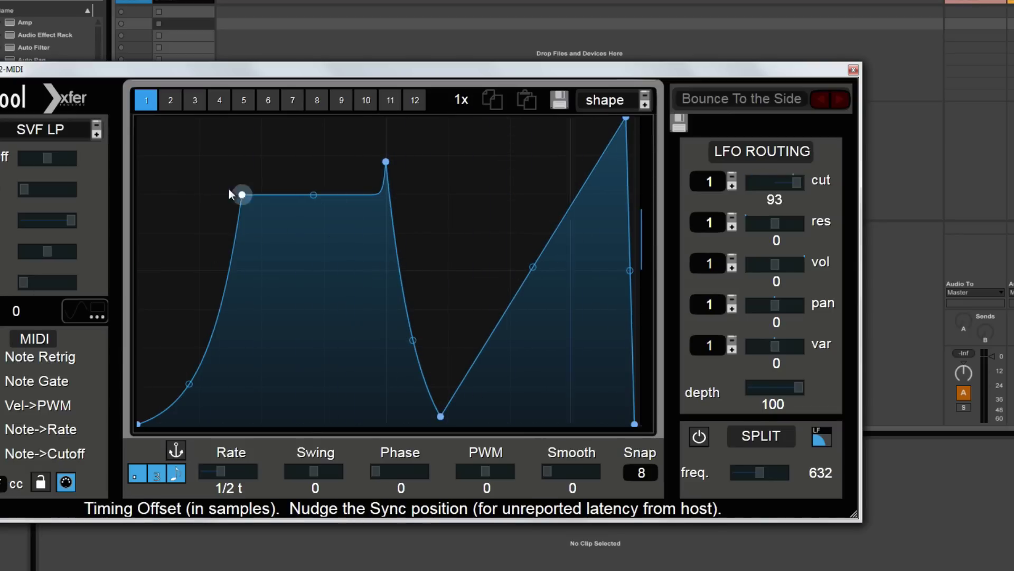
Step: Bring the cutoff routing amount back to 0, then invert the modulation by setting it to -55
mouse_move(42, 146)
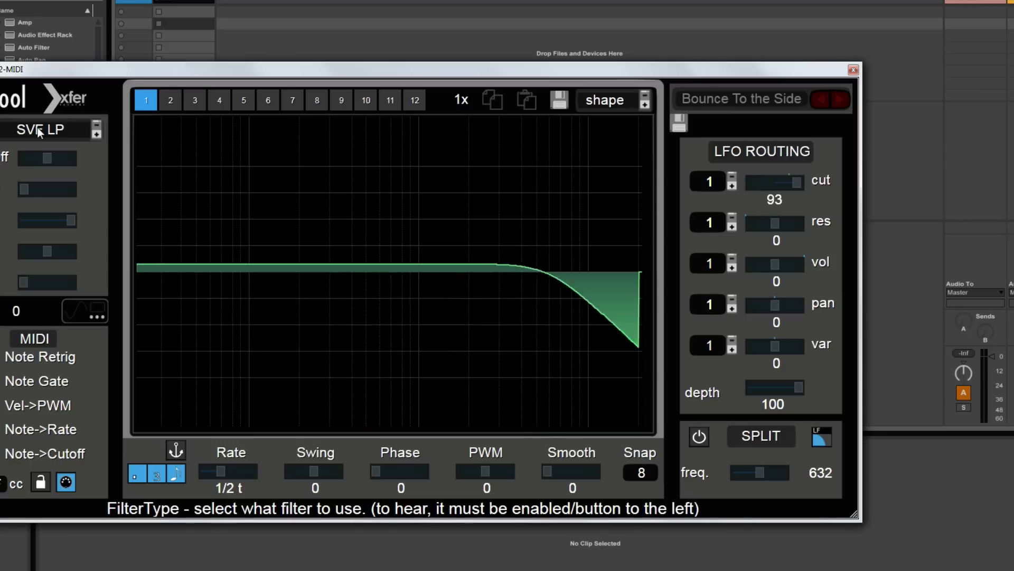
left_click_drag(791, 188, 746, 183)
left_click(176, 450)
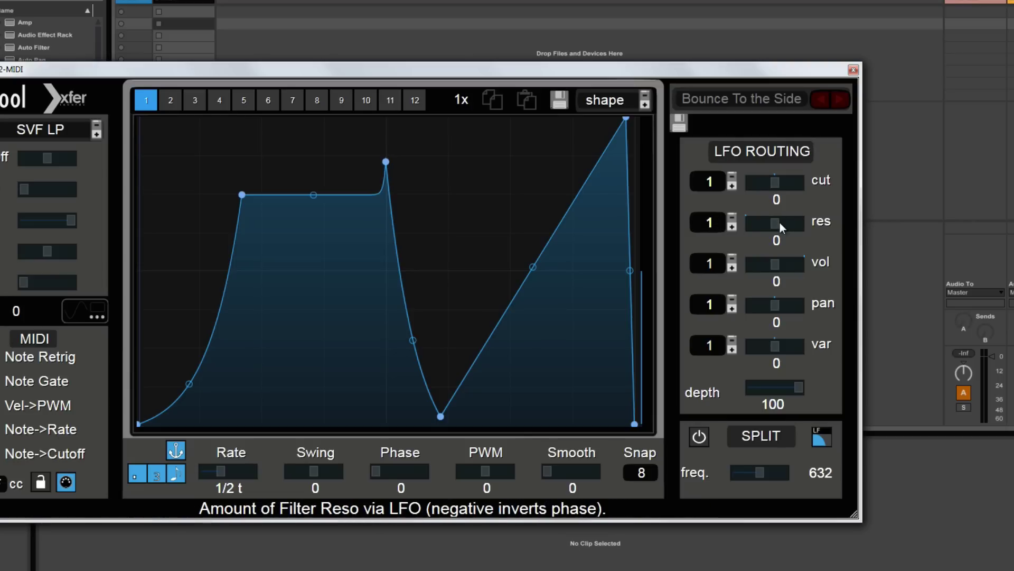
left_click(175, 450)
left_click_drag(775, 182, 741, 184)
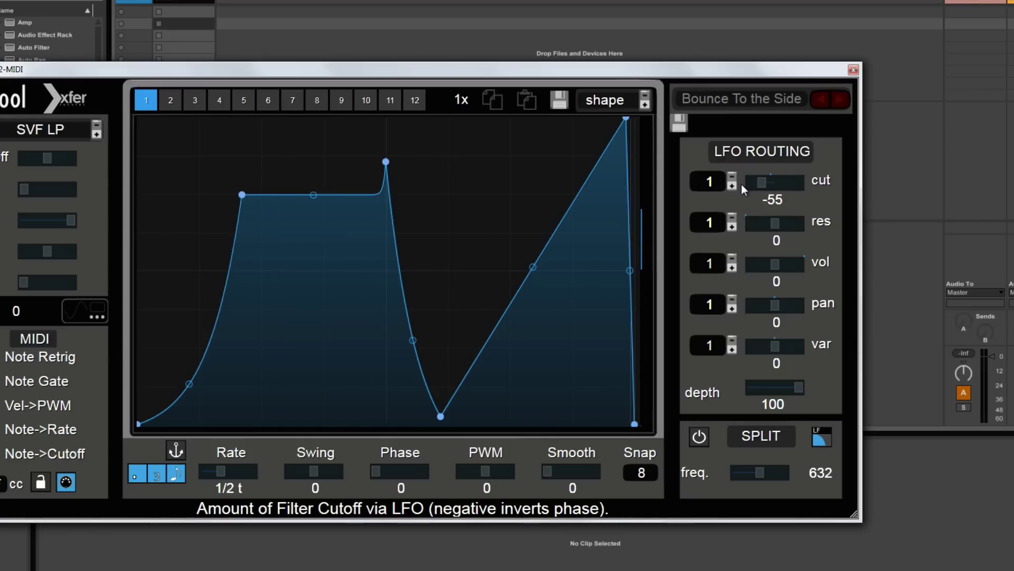
Step: Try a resonance routing amount of 48 with the filter's resonance raised to about halfway, and reset the resonance and cutoff routing amounts to 0
left_click_drag(775, 225, 807, 225)
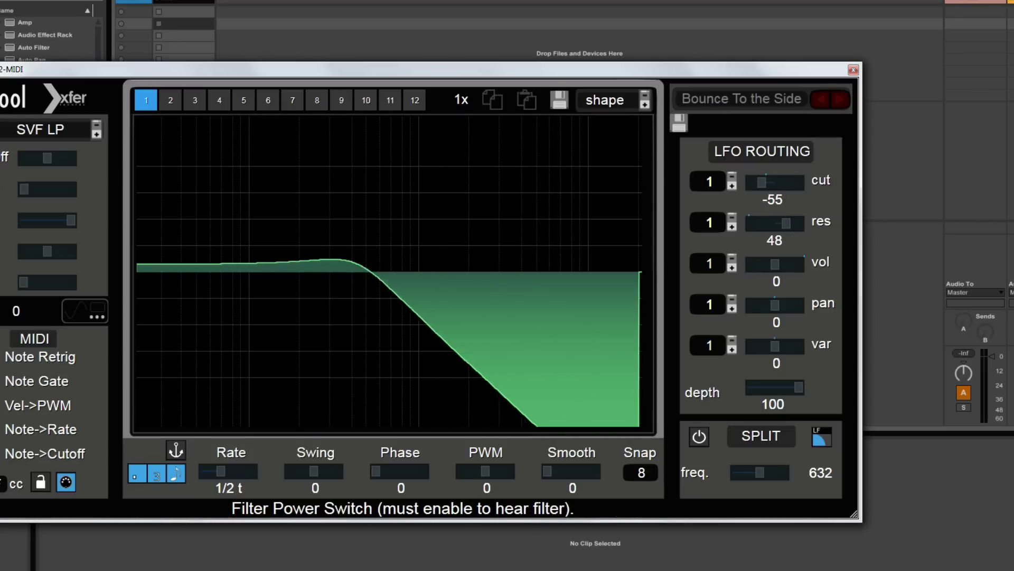
left_click_drag(23, 189, 80, 196)
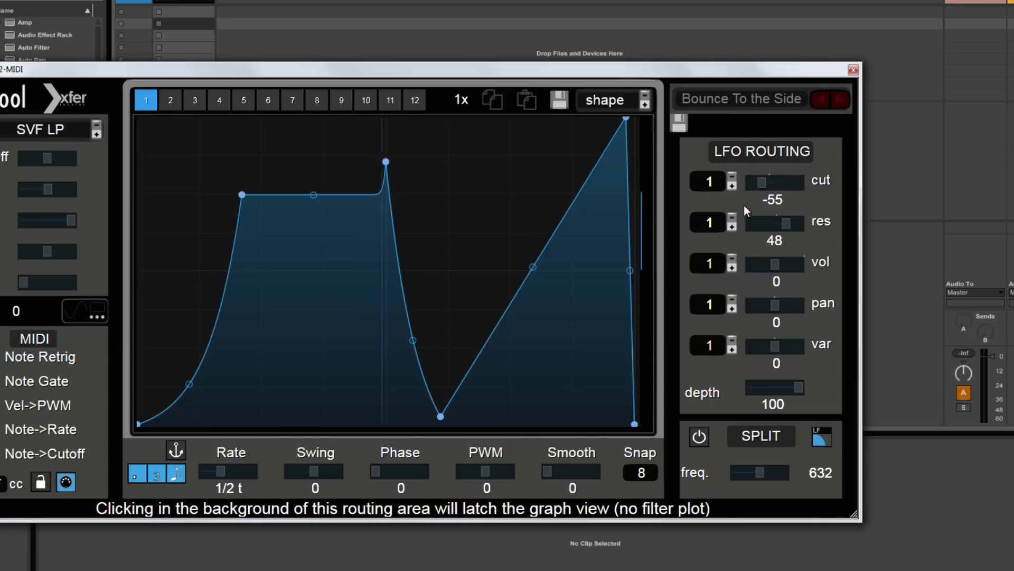
left_click_drag(794, 226, 815, 224)
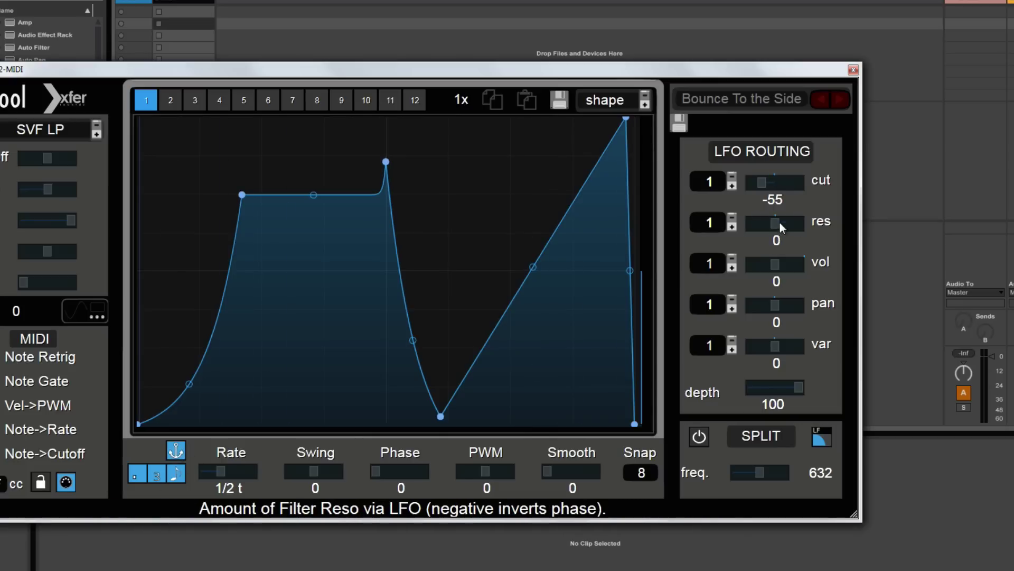
double_click(776, 182)
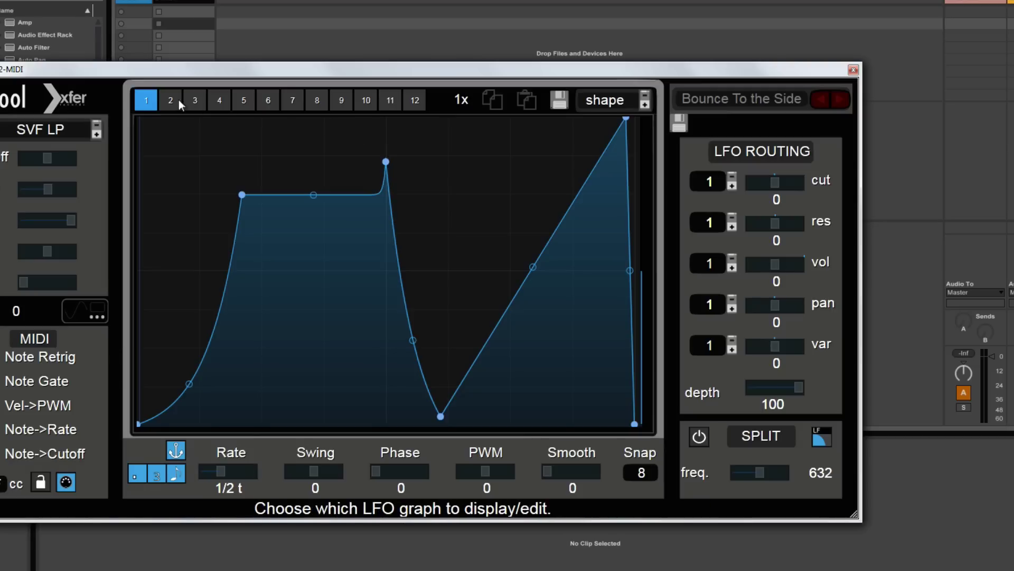
Step: Apply the Sidechain shape SC1 to graph 1, lower its start point, set the rate to 1/4, and nudge the upper end point inward
left_click(602, 98)
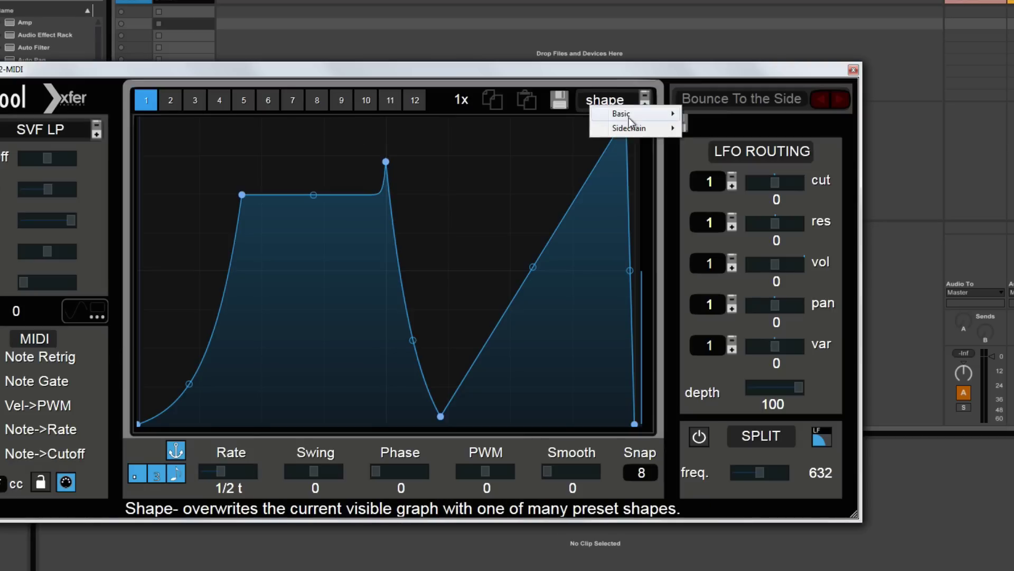
mouse_move(628, 124)
left_click(721, 130)
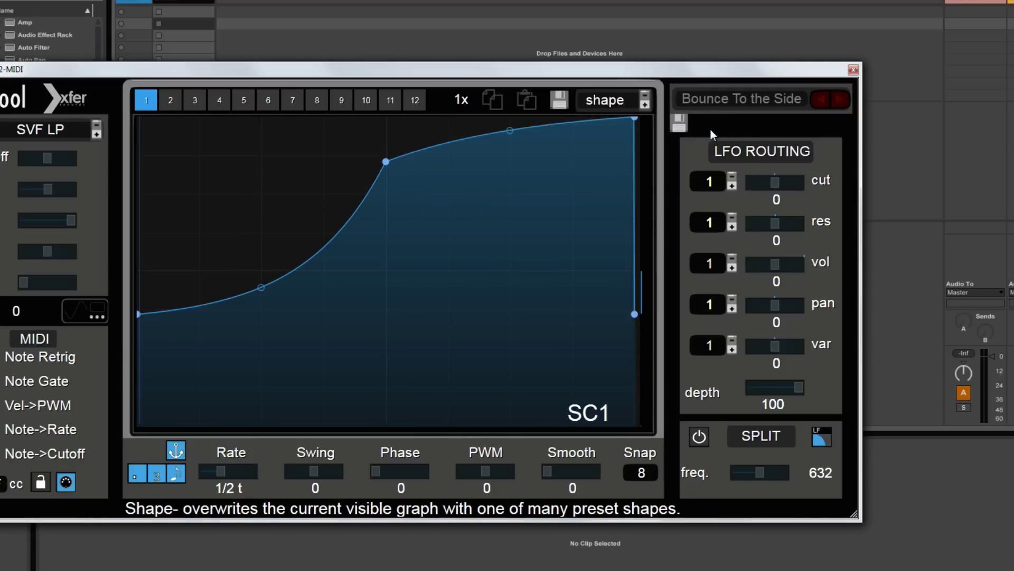
left_click_drag(142, 313, 126, 372)
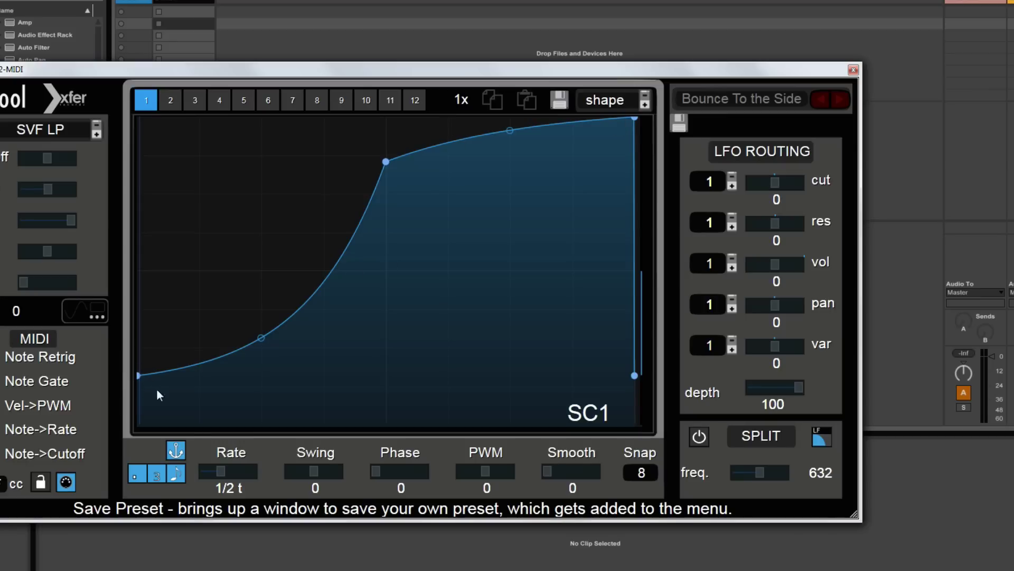
left_click_drag(213, 466, 236, 467)
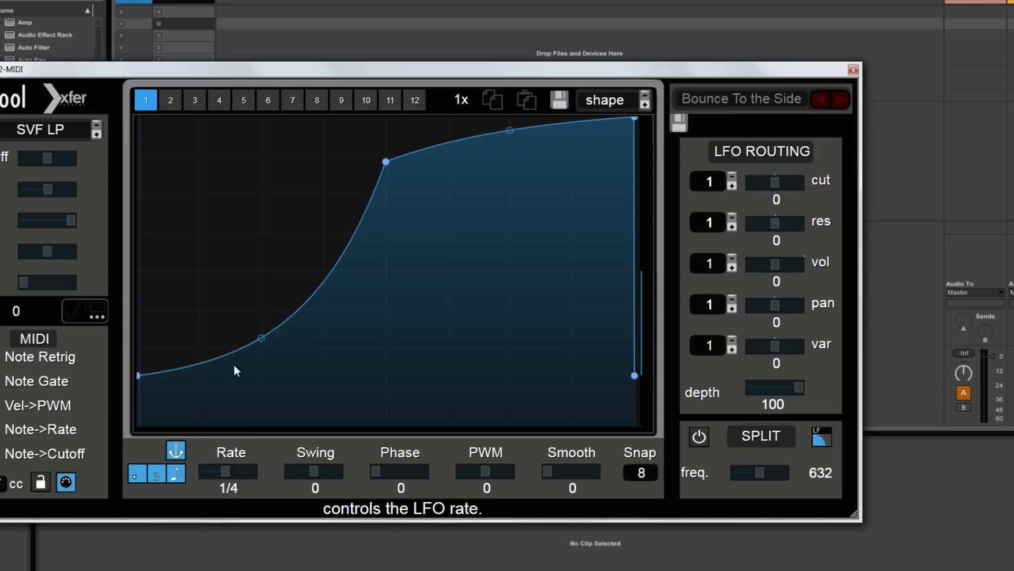
left_click_drag(634, 120, 630, 118)
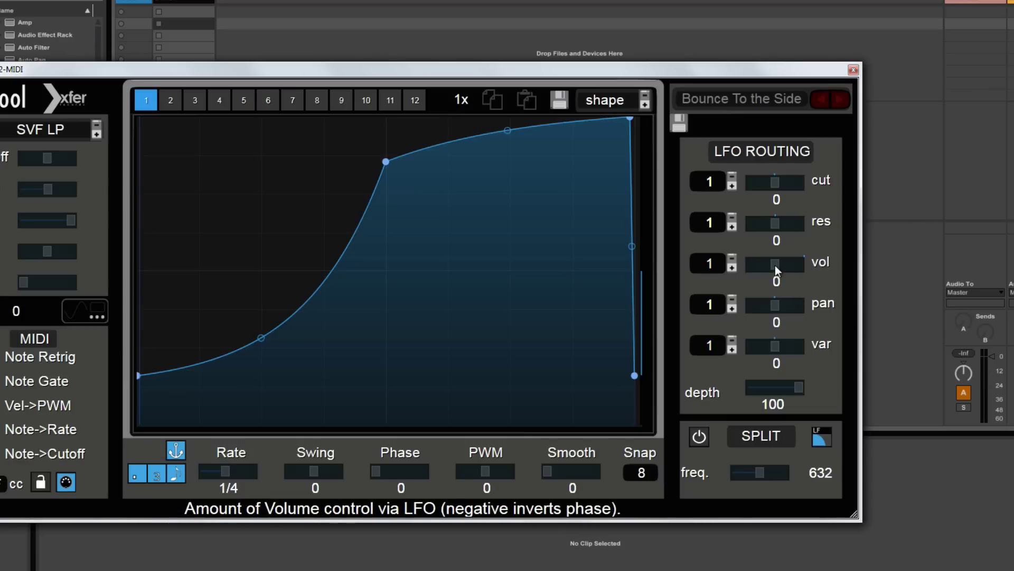
Step: Set the LFO routing's volume amount to 100 and its pan amount to 33
scroll(795, 262, "up", 6)
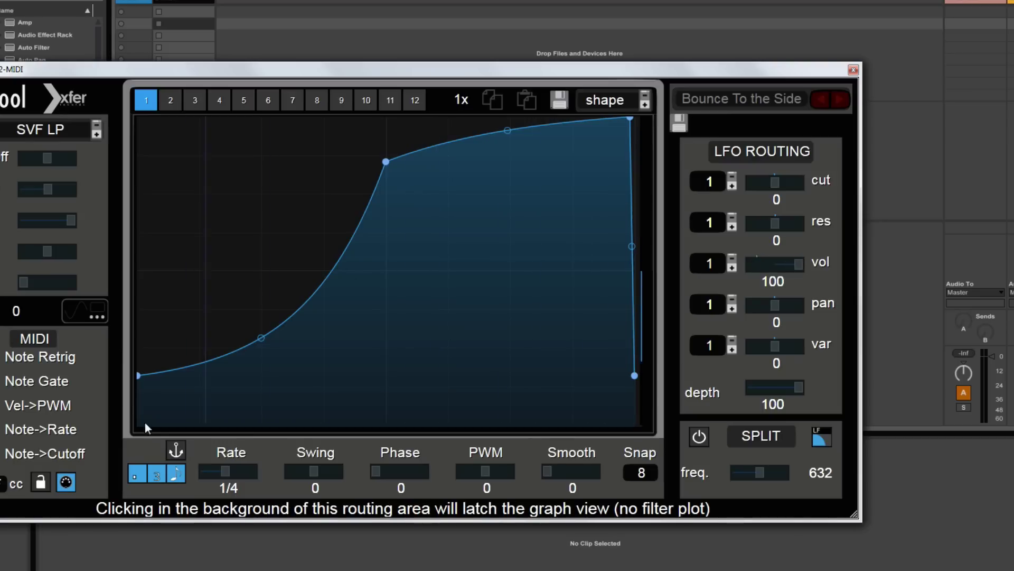
left_click(176, 451)
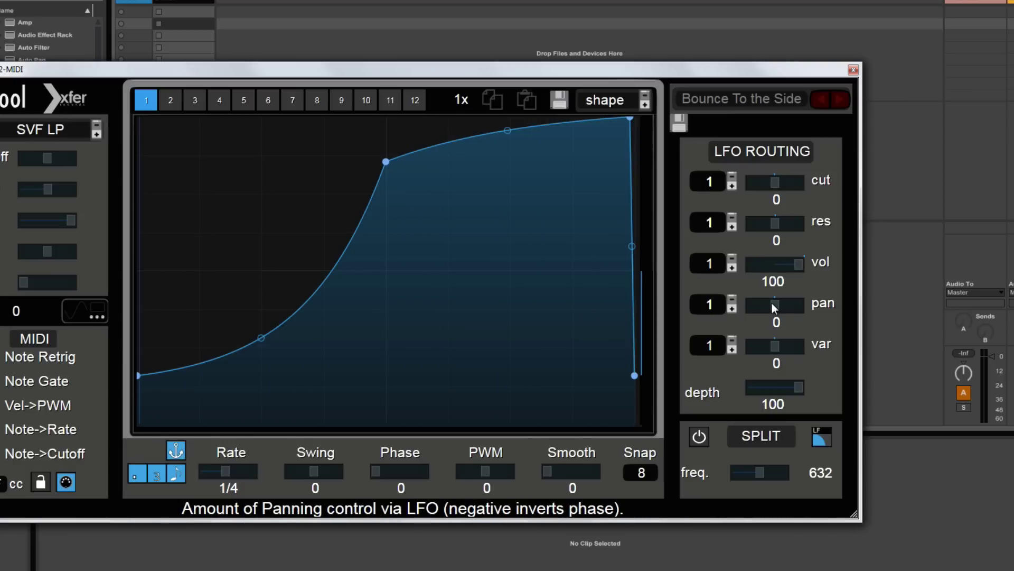
mouse_move(809, 303)
left_mouse_down()
mouse_move(744, 303)
mouse_move(793, 306)
left_mouse_up()
left_click(176, 450)
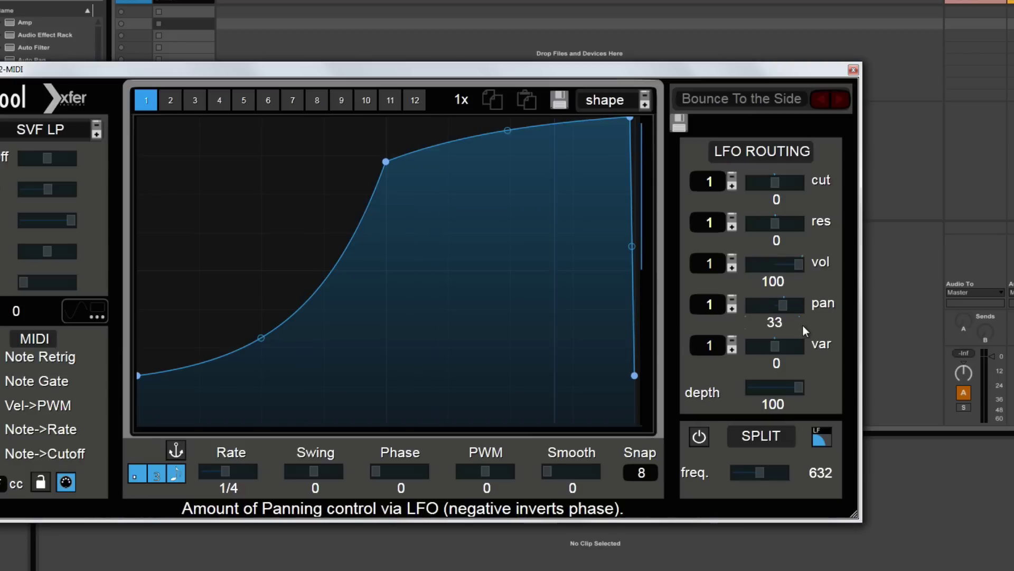
Step: Reset the volume routing amount to 0, sweep the pan amount through positive and negative values, and return it to 0
double_click(778, 266)
left_click_drag(784, 308, 809, 306)
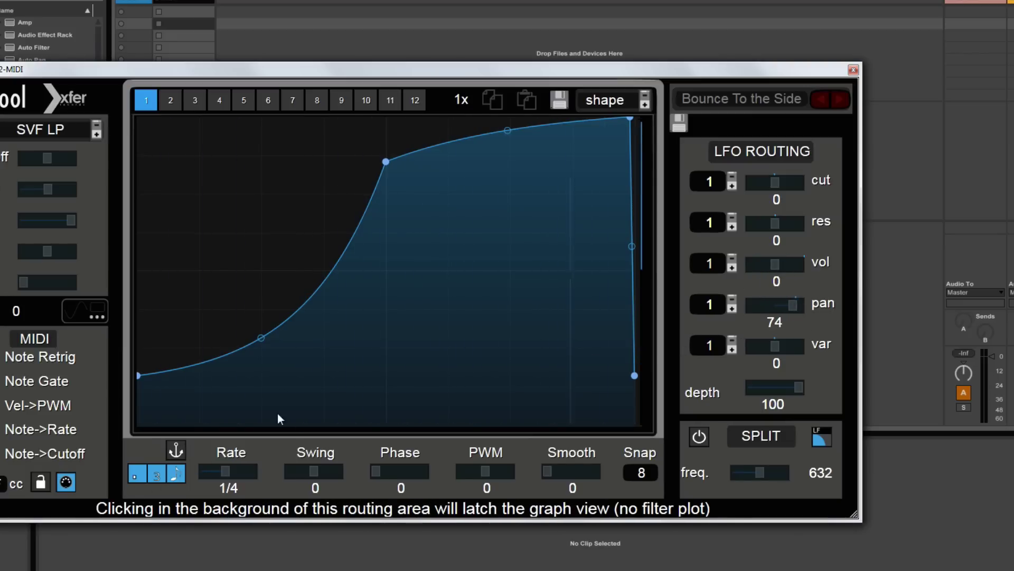
left_click_drag(794, 309, 685, 315)
left_click_drag(753, 306, 838, 301)
left_click_drag(774, 309, 773, 297)
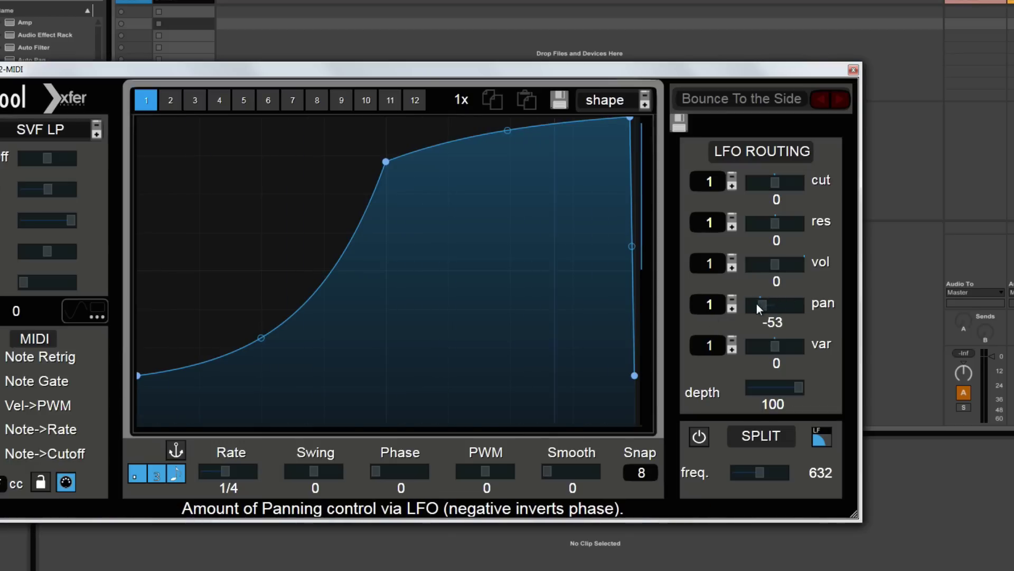
mouse_move(766, 304)
left_mouse_down()
mouse_move(841, 300)
mouse_move(784, 304)
left_mouse_up()
double_click(783, 304)
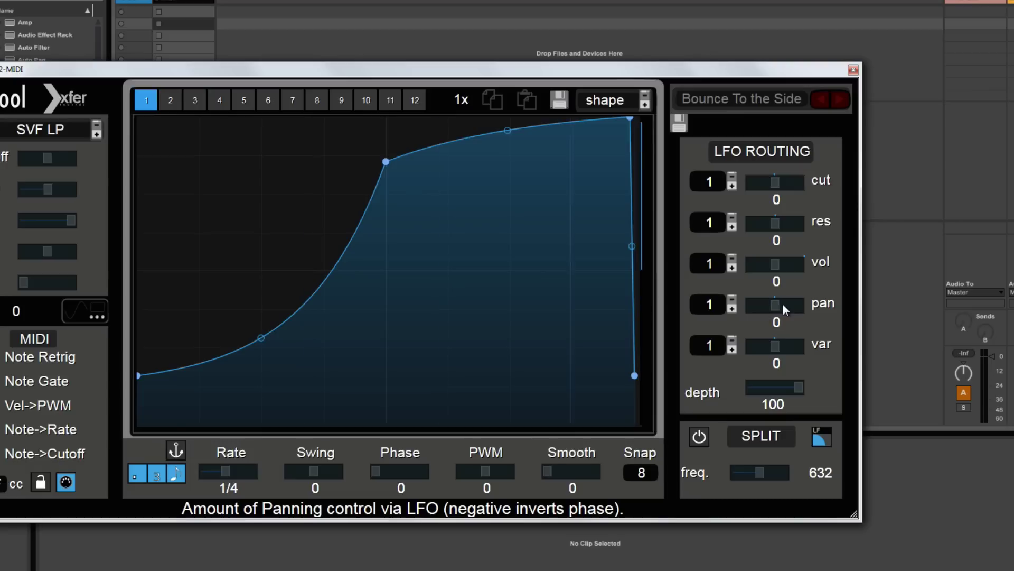
Step: Turn on the anchor and set the filter var routing amount to 74
left_click(176, 452)
left_click_drag(774, 347, 822, 350)
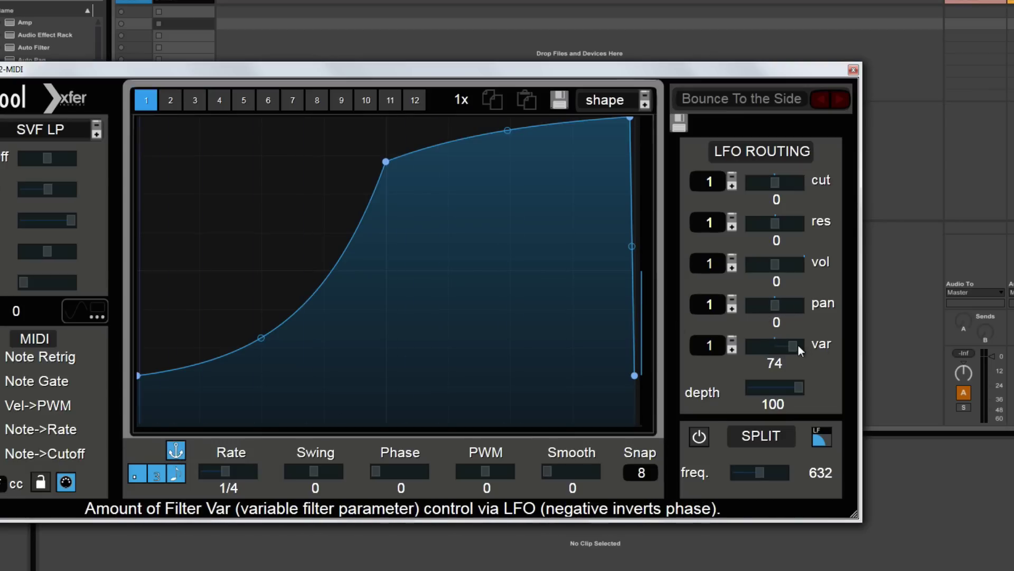
mouse_move(29, 252)
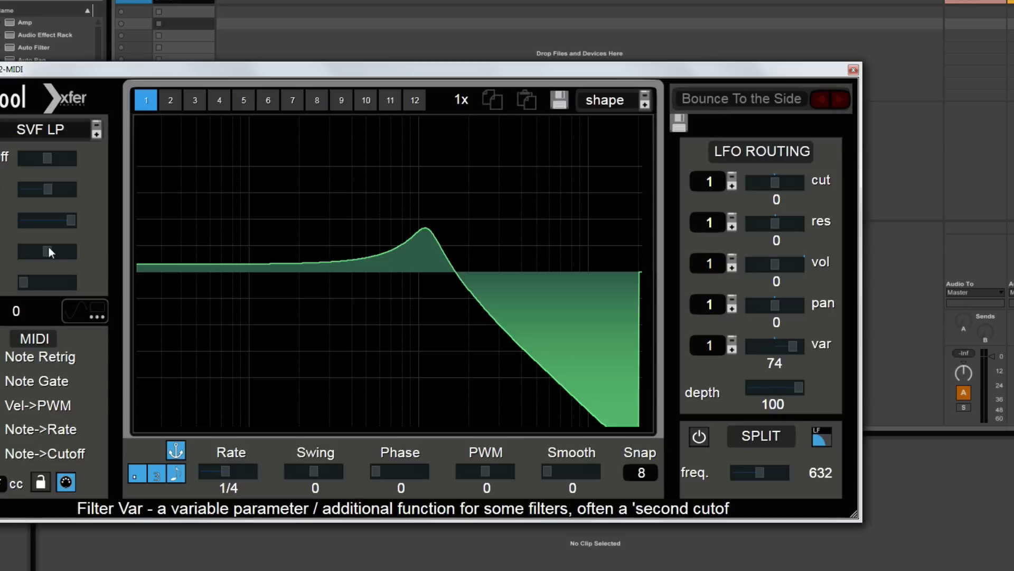
Step: Change the filter type to the Phs 48+ phaser from the Flanges group
left_click(41, 129)
mouse_move(36, 174)
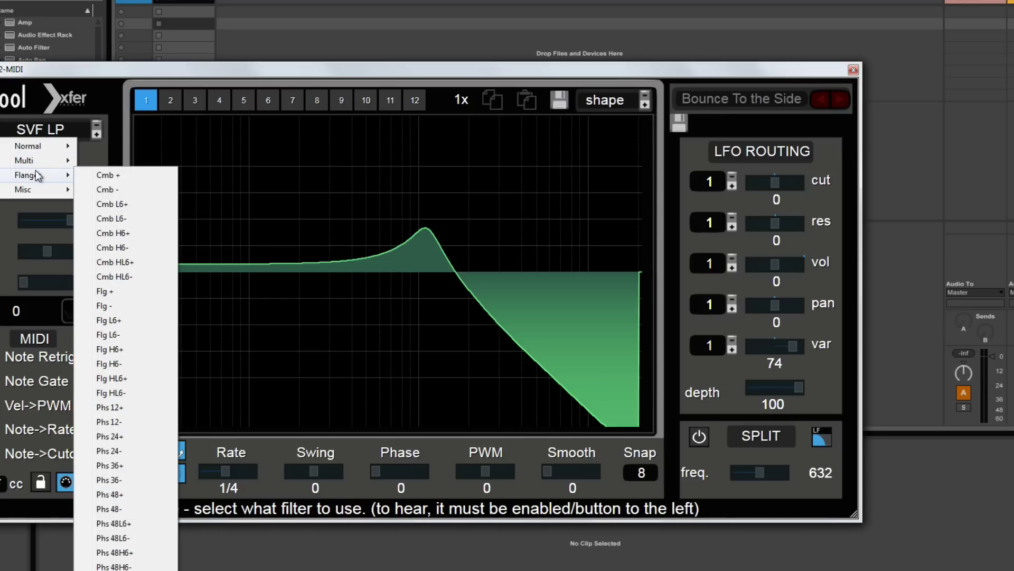
left_click(117, 493)
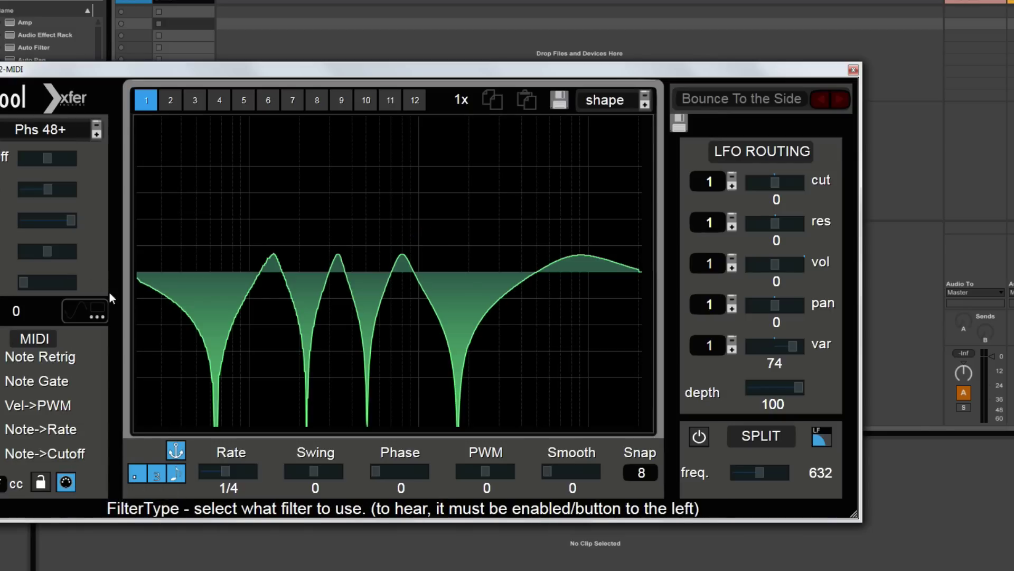
Step: Change the filter type to the multi-mode L/B/H 12, set its morph slightly below centre, and display LFO graph 1
left_click(55, 132)
mouse_move(57, 168)
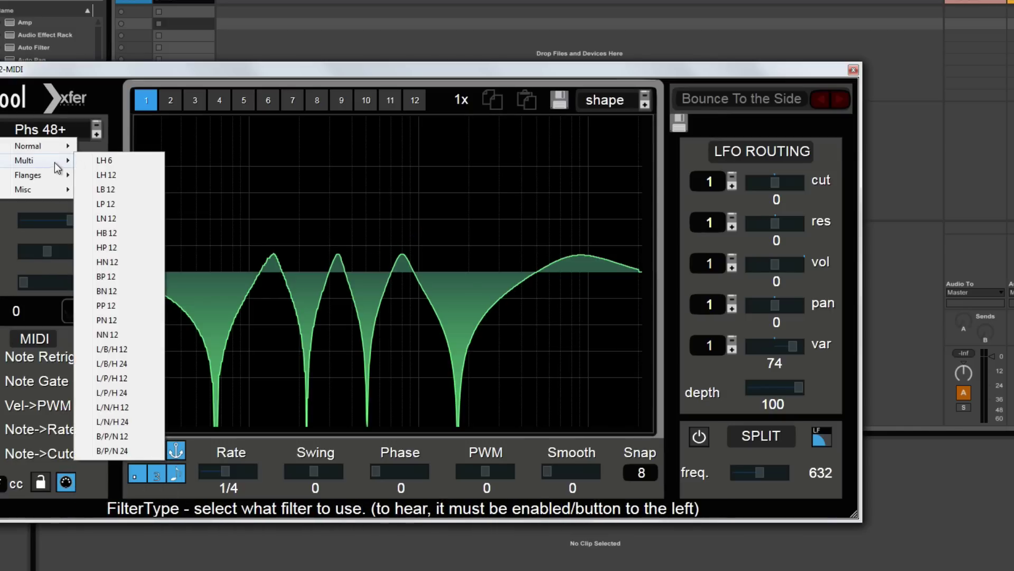
left_click(110, 348)
mouse_move(52, 252)
left_mouse_down()
mouse_move(13, 252)
mouse_move(90, 249)
mouse_move(28, 245)
mouse_move(56, 248)
left_mouse_up()
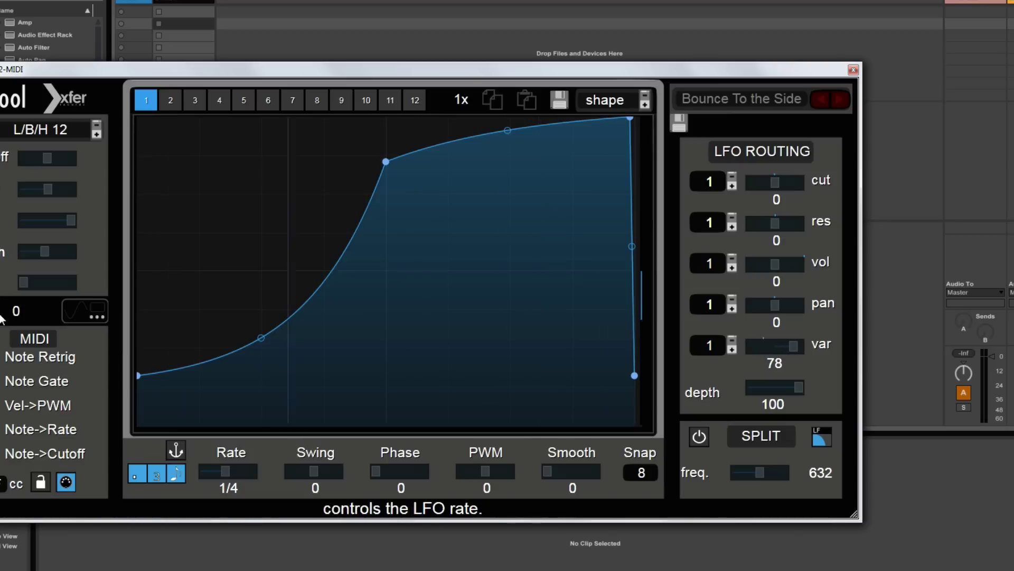
mouse_move(37, 248)
left_click(147, 100)
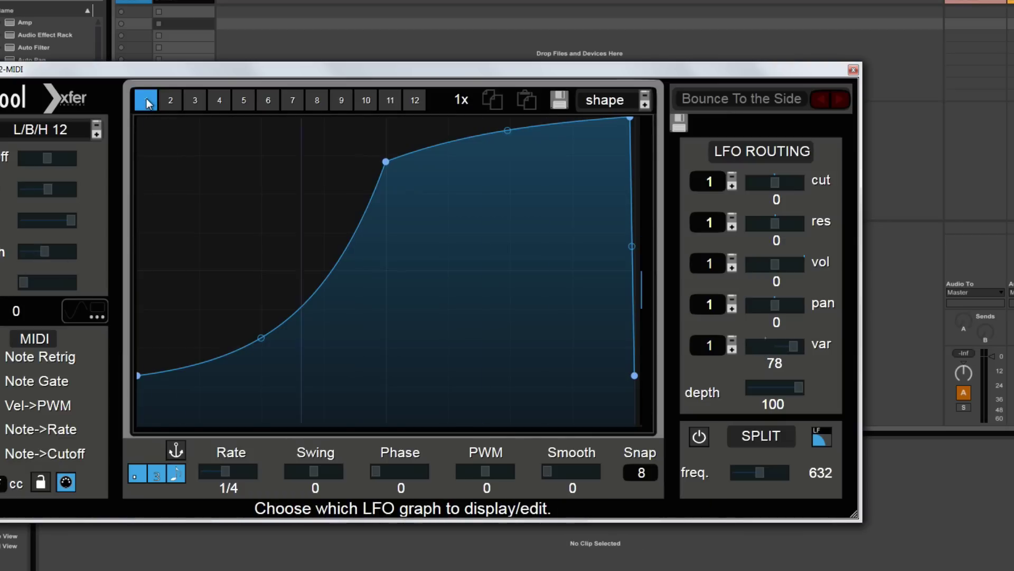
mouse_move(46, 256)
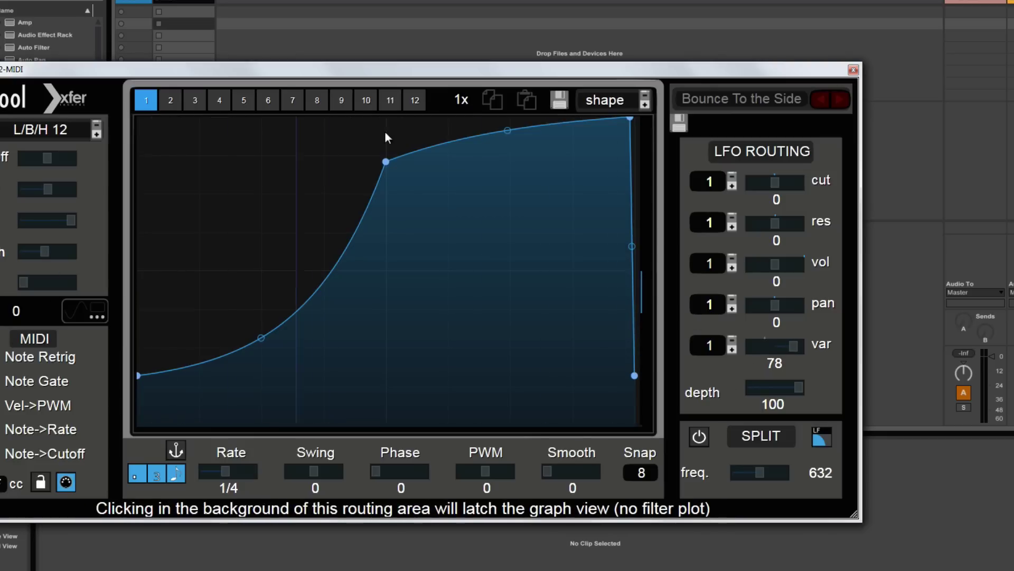
Step: Turn on the anchor, reset the var routing amount to 0, and sweep the LFO depth down to 10 and back to 100
left_click(175, 450)
double_click(772, 348)
left_click_drag(798, 390, 755, 385)
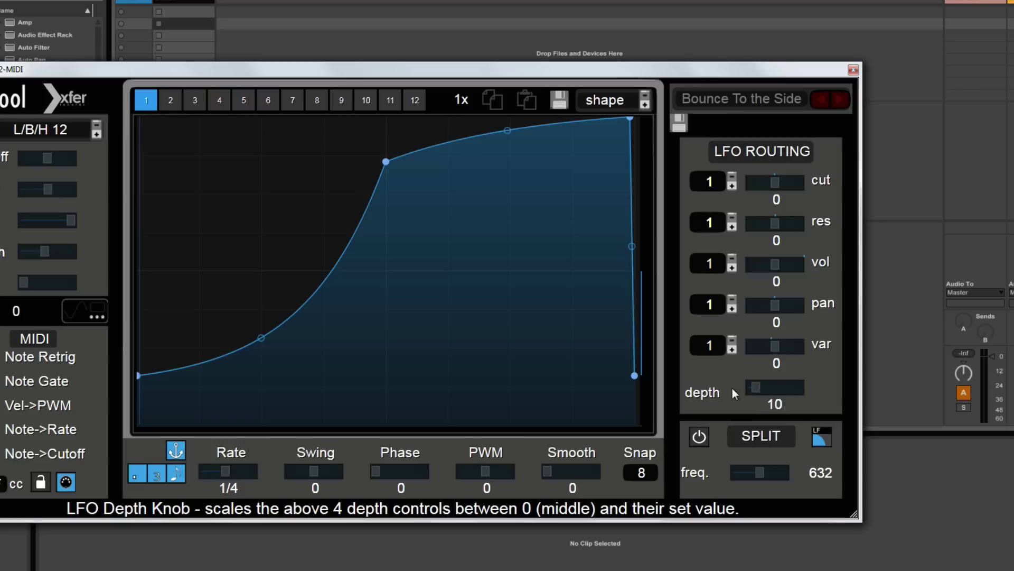
left_click_drag(737, 390, 864, 388)
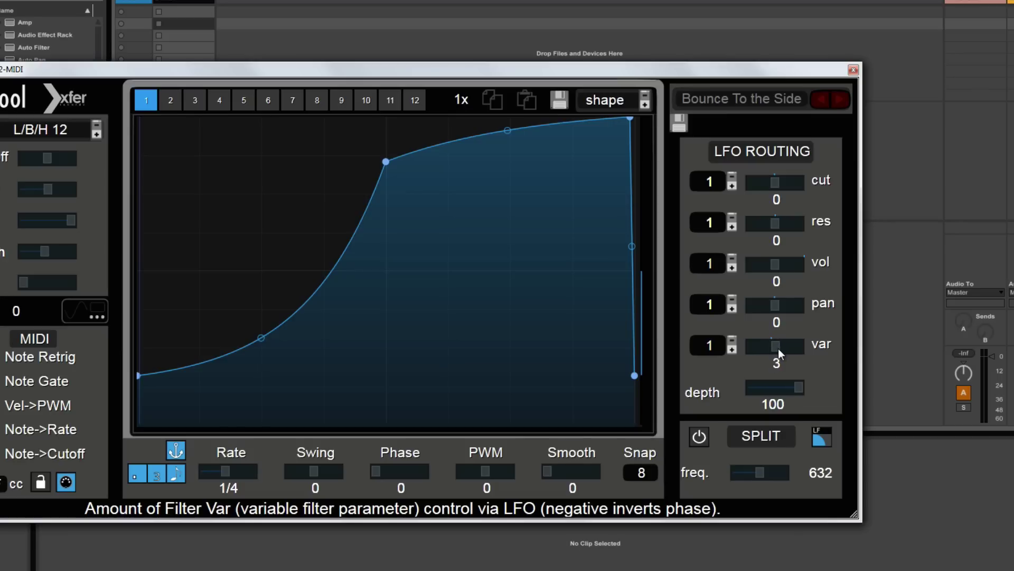
Step: Lower the LFO depth to 20, sweep the var routing amount through negative and positive values, and return var to 0 and depth to 100
left_click_drag(797, 388, 709, 407)
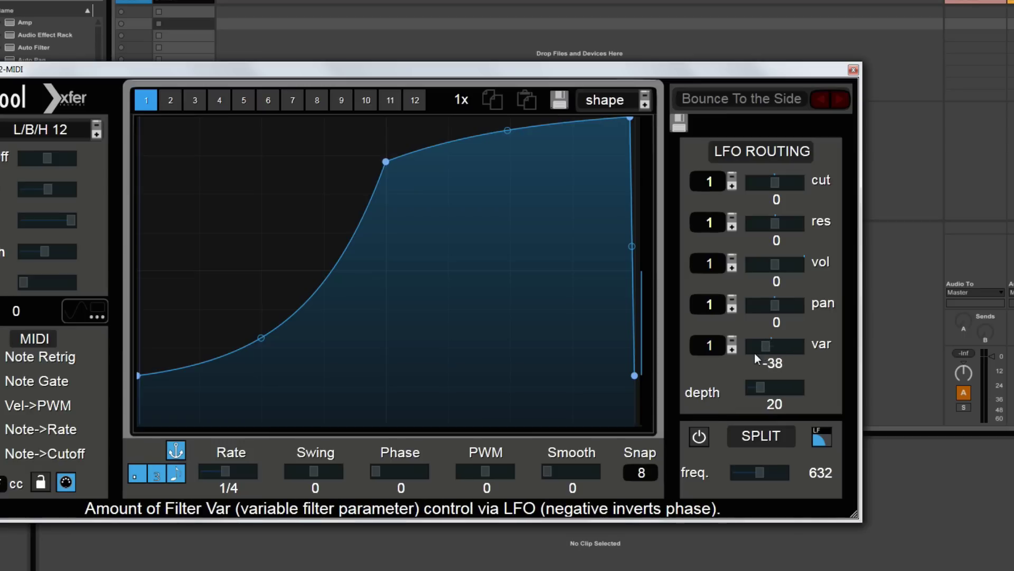
left_click_drag(772, 350, 702, 352)
left_click_drag(823, 350, 772, 350)
double_click(773, 391)
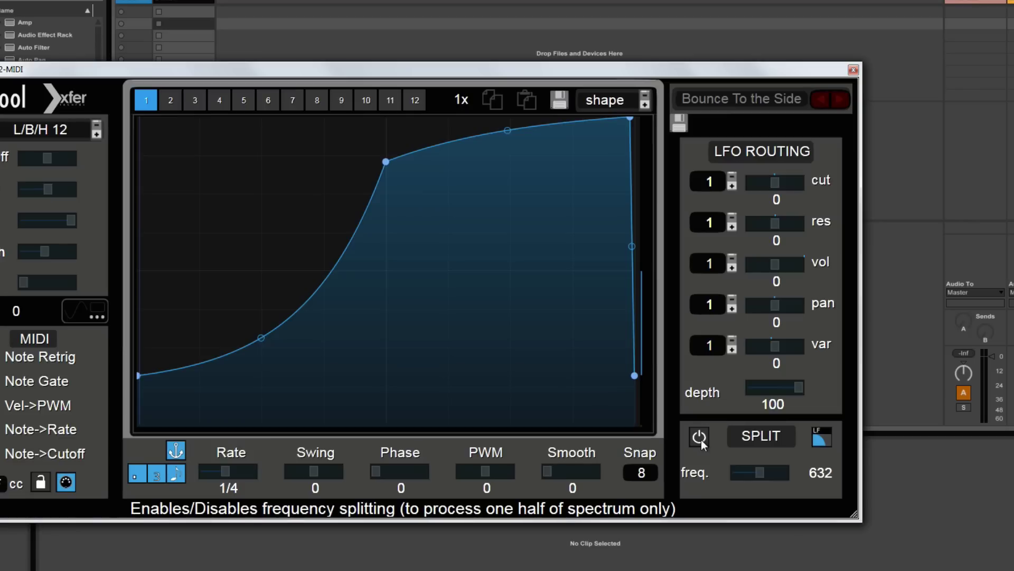
Step: Enable the frequency split, switch it to high-frequency processing, sweep the crossover frequency to 14159 Hz, and turn the split off again
left_click_drag(754, 477, 818, 448)
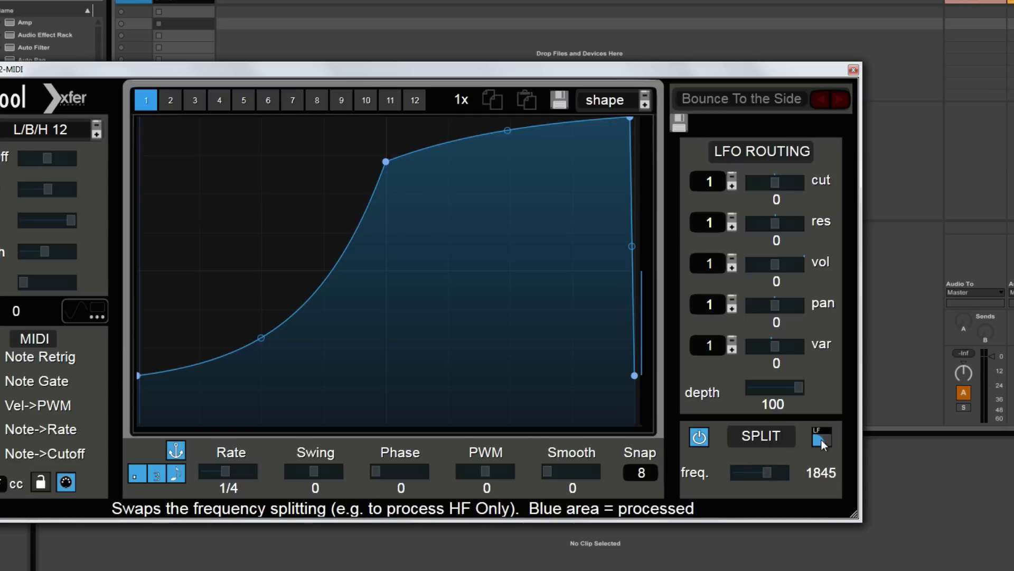
left_click_drag(769, 468, 794, 456)
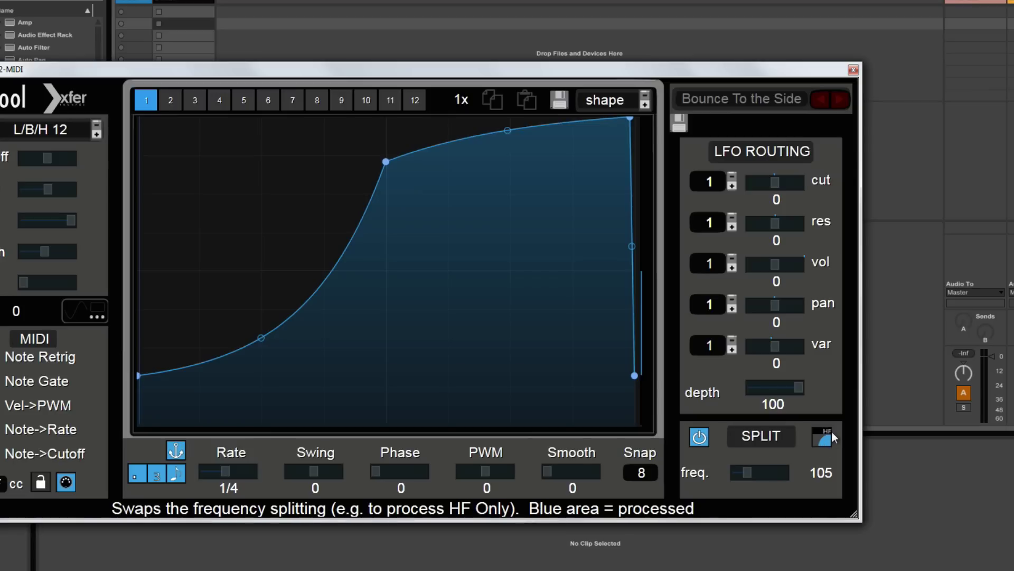
left_click(825, 440)
mouse_move(761, 471)
left_mouse_down()
mouse_move(789, 468)
mouse_move(774, 475)
left_mouse_up()
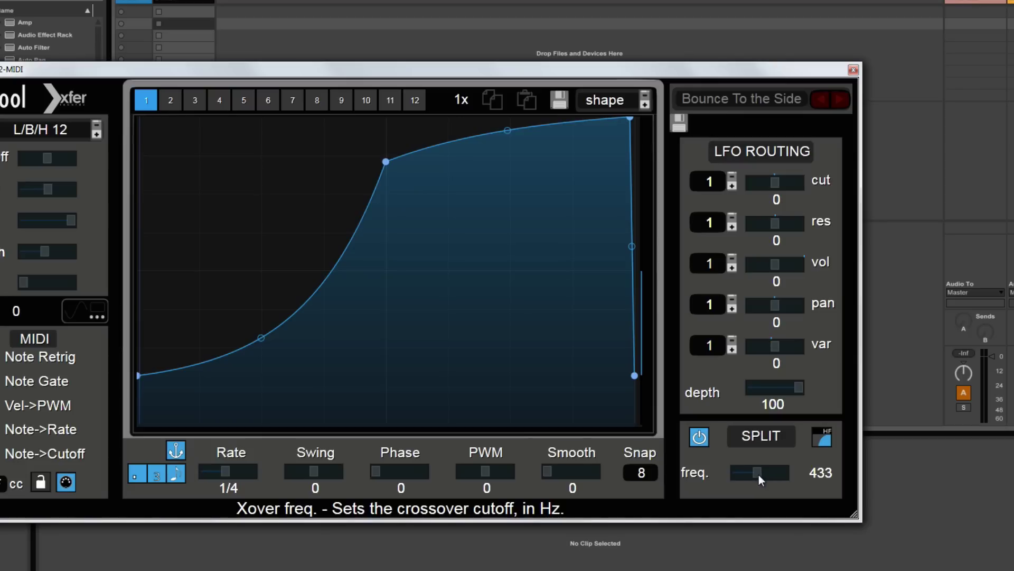
left_click_drag(759, 474, 722, 460)
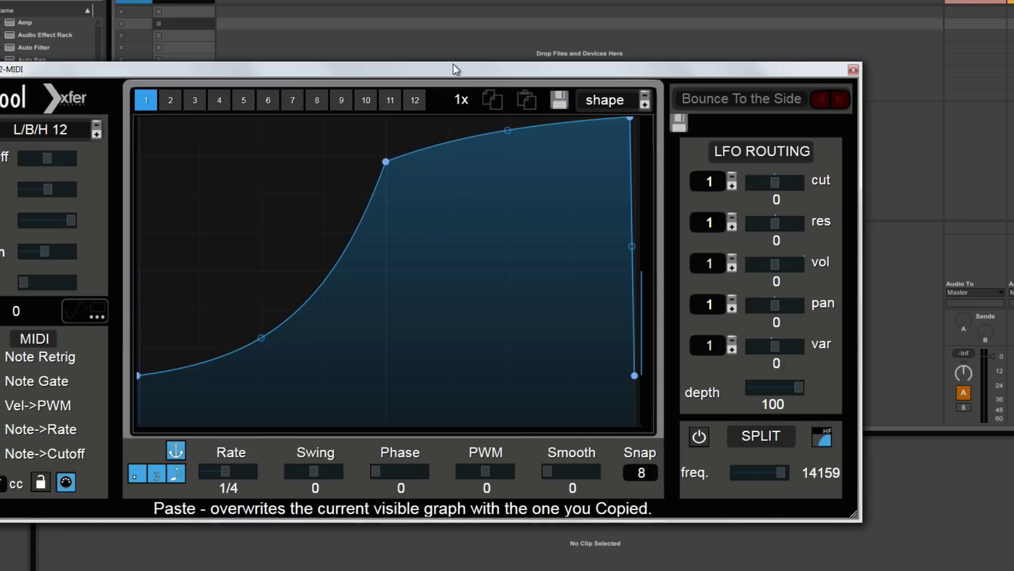
Step: Move the LFOTool window so that the whole plugin interface fits on screen
left_click_drag(427, 69, 559, 78)
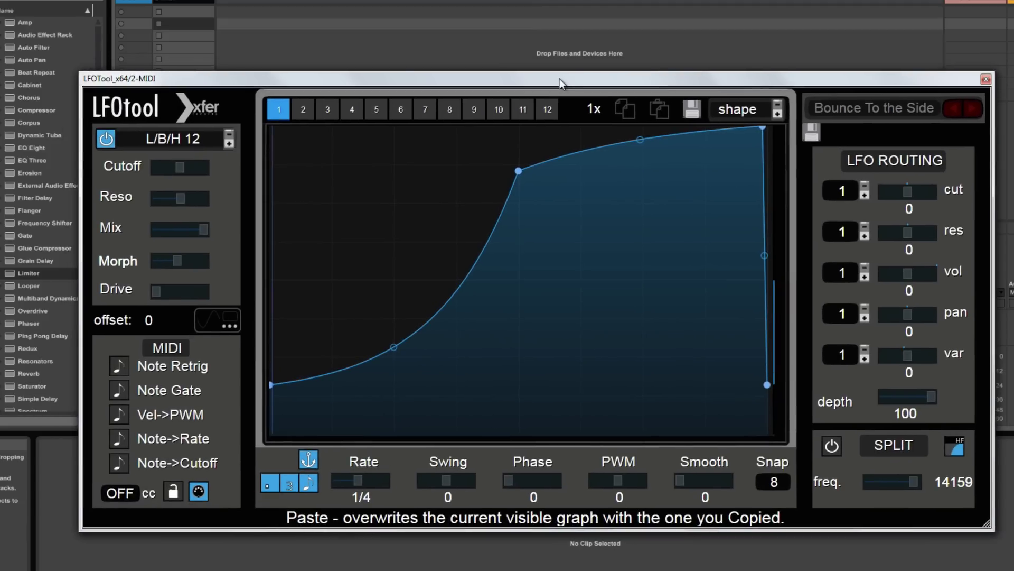
left_click_drag(568, 80, 585, 76)
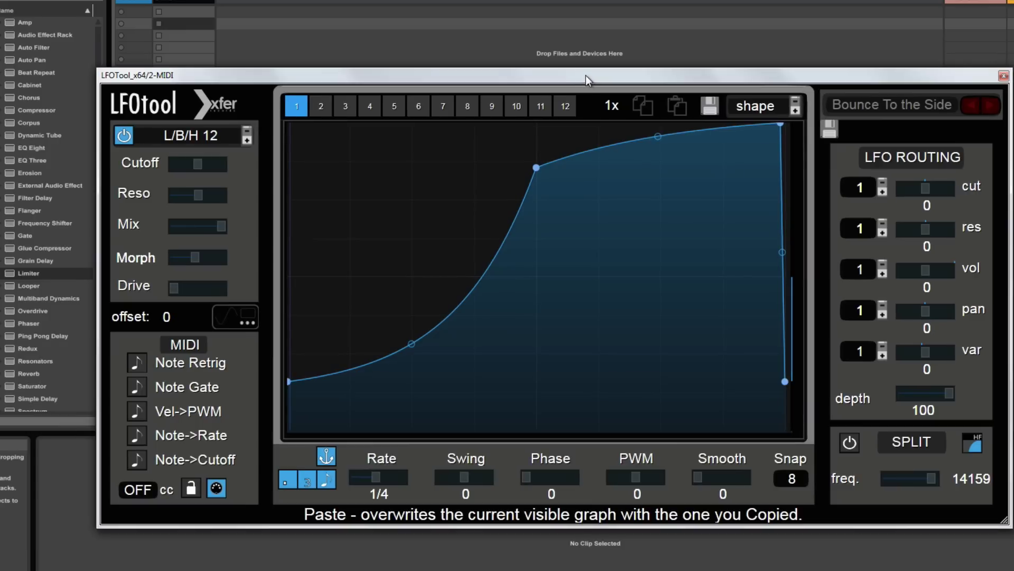